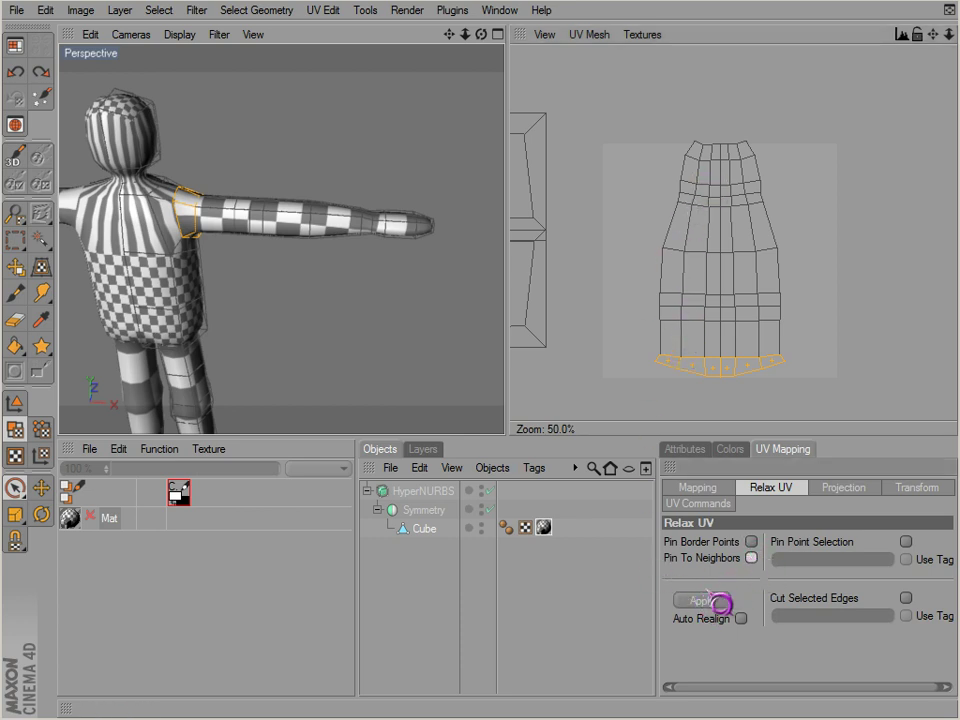
# - Try relaxing the selected UV polygons at the arm's shoulder end, first without pinning and again with Pin Border Points, undoing both results
pyautogui.click(703, 601)
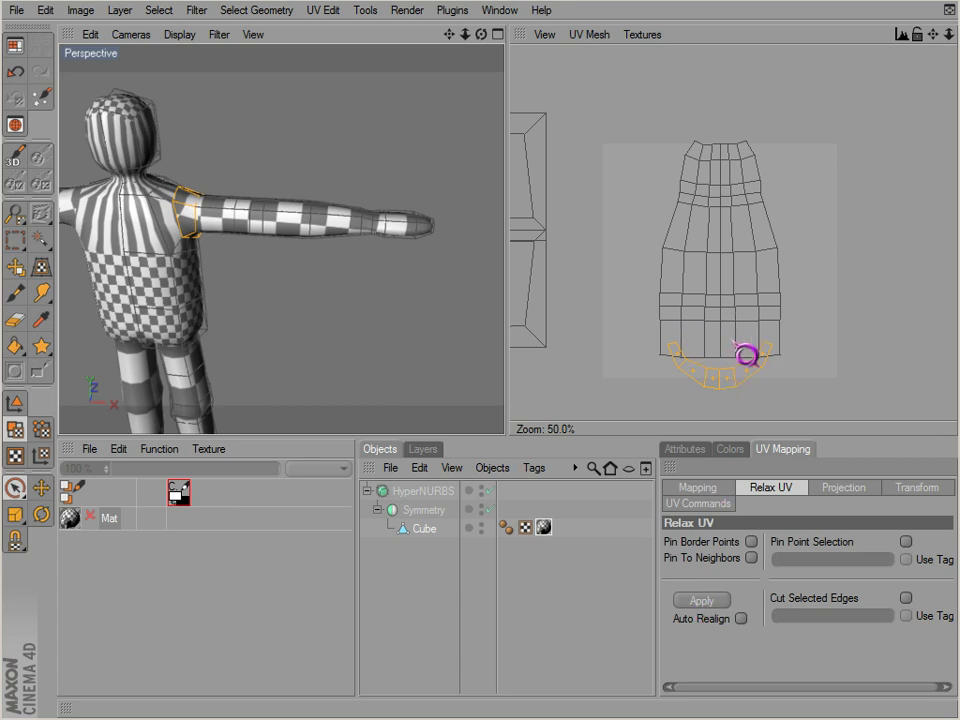
pyautogui.hotkey('ctrl', 'z')
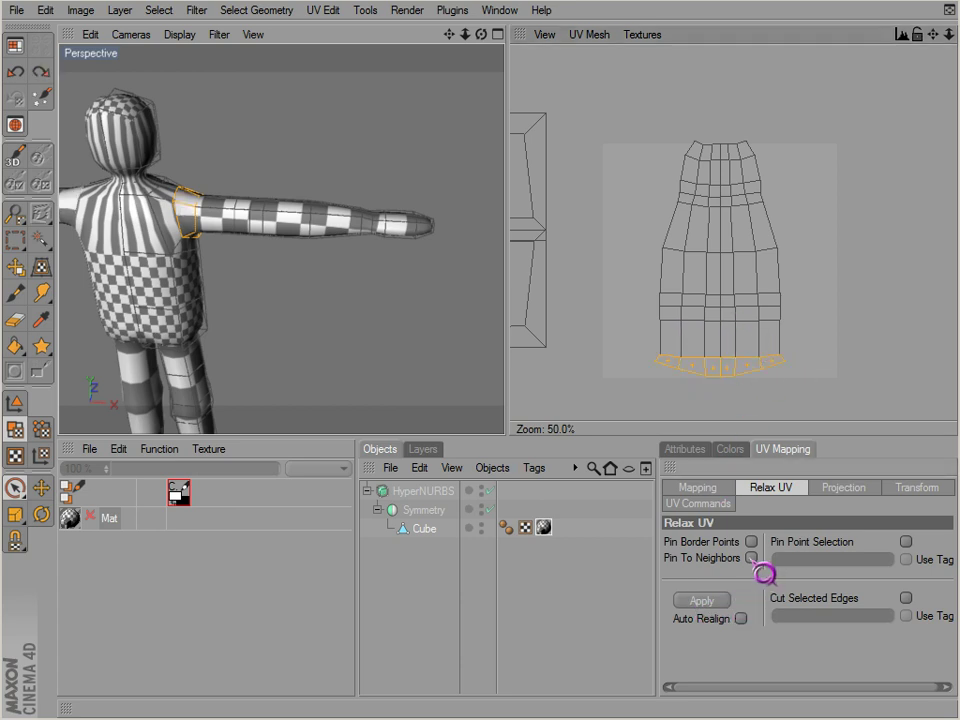
pyautogui.click(751, 541)
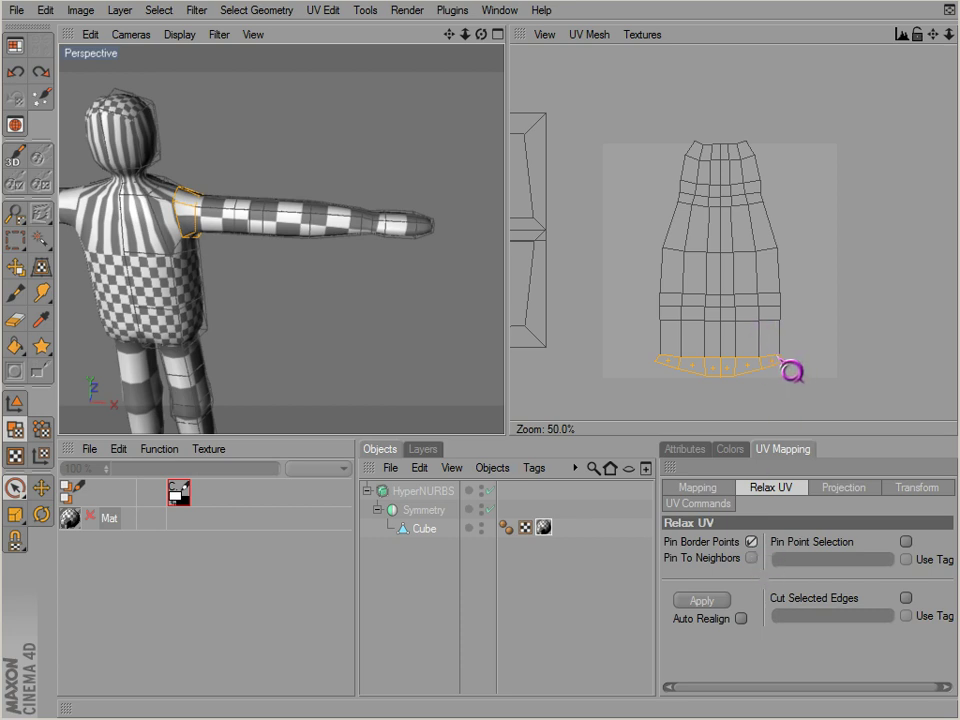
pyautogui.click(703, 601)
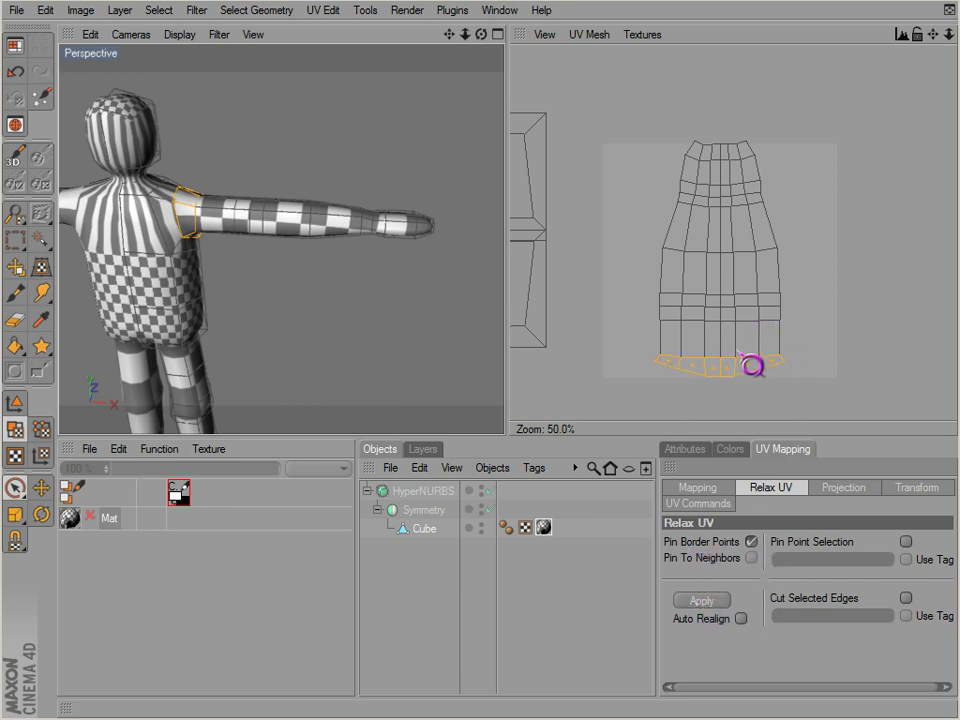
pyautogui.hotkey('ctrl', 'z')
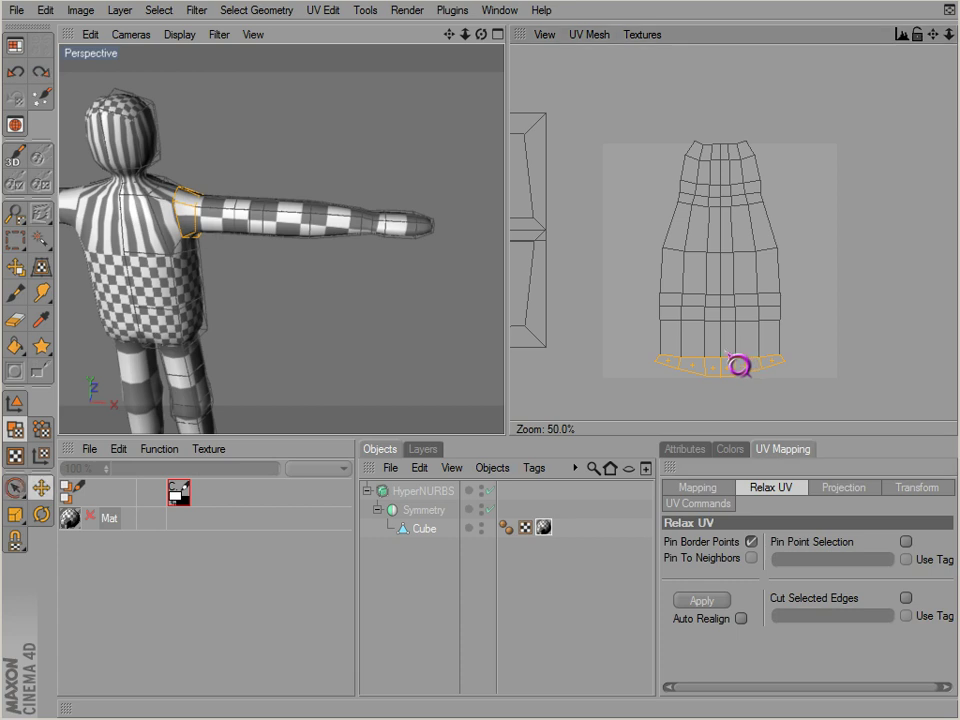
# - Select the four shoulder-end polygon rows of the arm's UV island and scale the last two rows of UV points inward
pyautogui.moveTo(693, 332)
pyautogui.mouseDown()
pyautogui.moveTo(686, 313)
pyautogui.moveTo(681, 343)
pyautogui.moveTo(724, 349)
pyautogui.moveTo(707, 316)
pyautogui.moveTo(683, 311)
pyautogui.moveTo(767, 313)
pyautogui.moveTo(746, 364)
pyautogui.mouseUp()
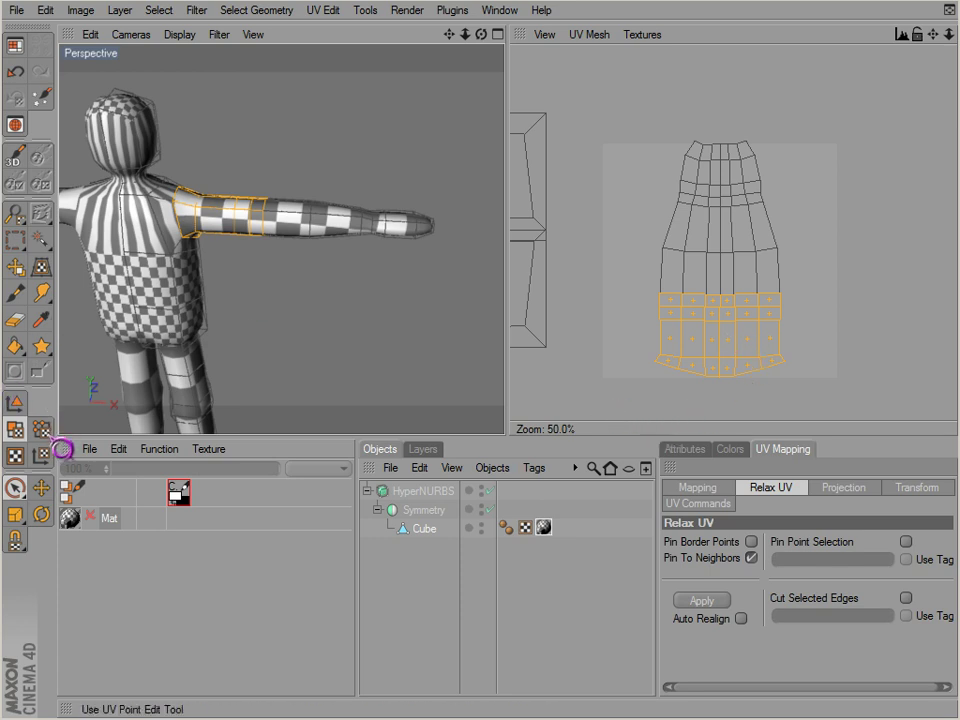
pyautogui.click(41, 429)
pyautogui.click(658, 360)
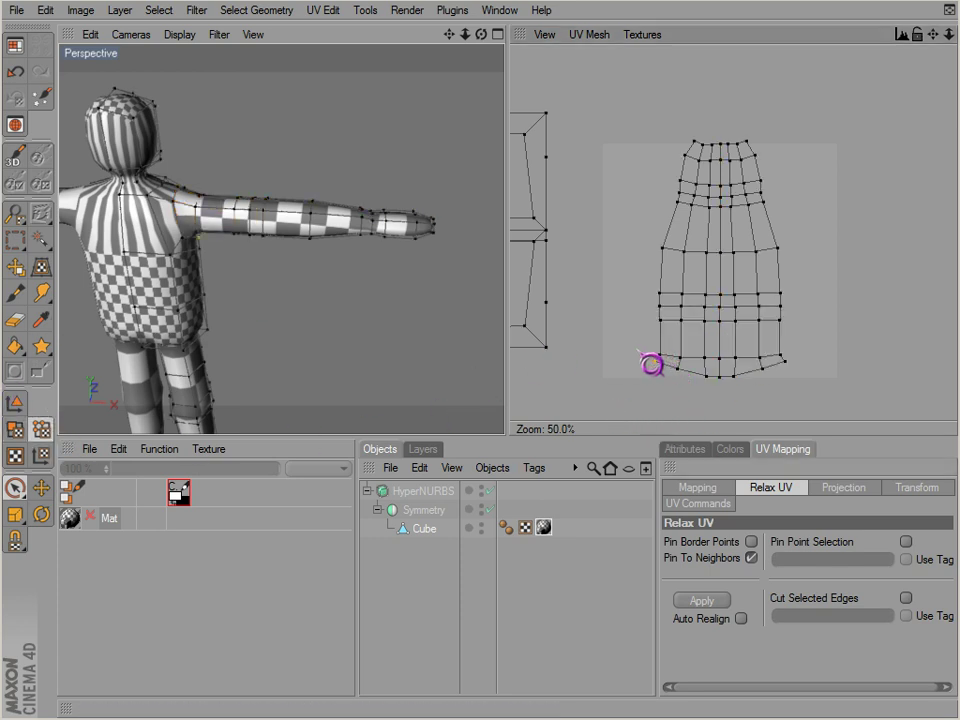
pyautogui.moveTo(17, 489); pyautogui.dragTo(64, 512)
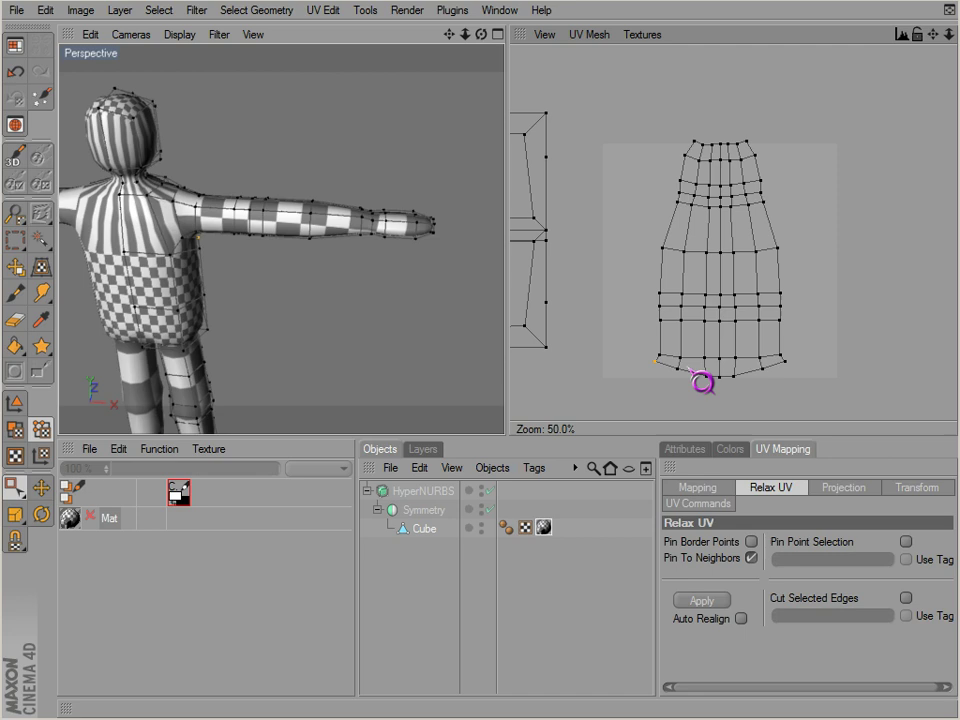
pyautogui.moveTo(621, 332); pyautogui.dragTo(845, 393)
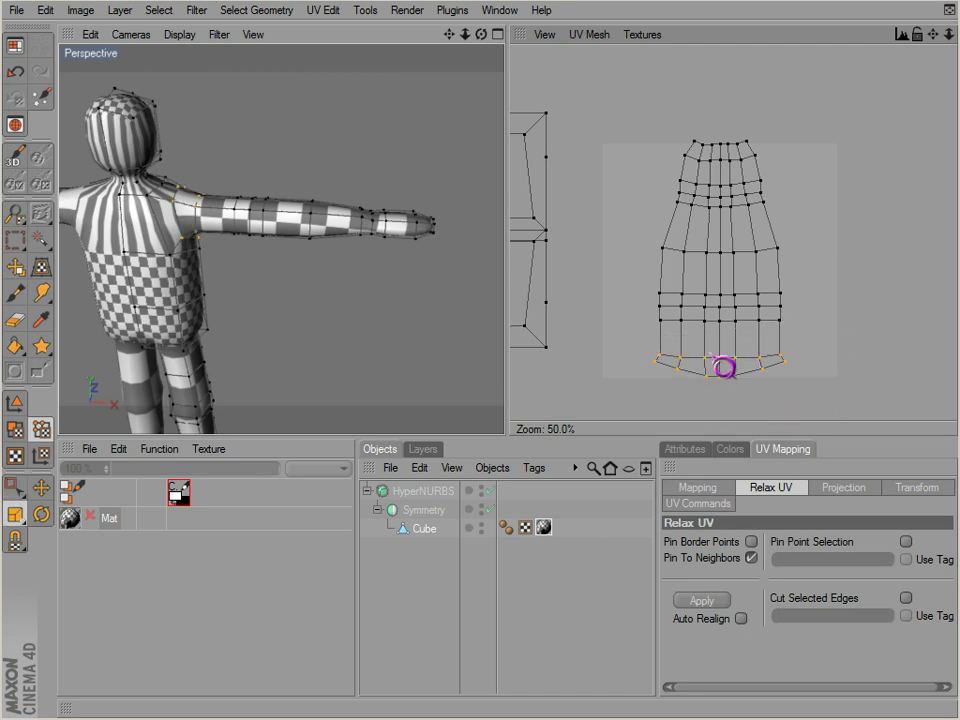
pyautogui.moveTo(723, 371); pyautogui.dragTo(553, 435)
pyautogui.press('space')
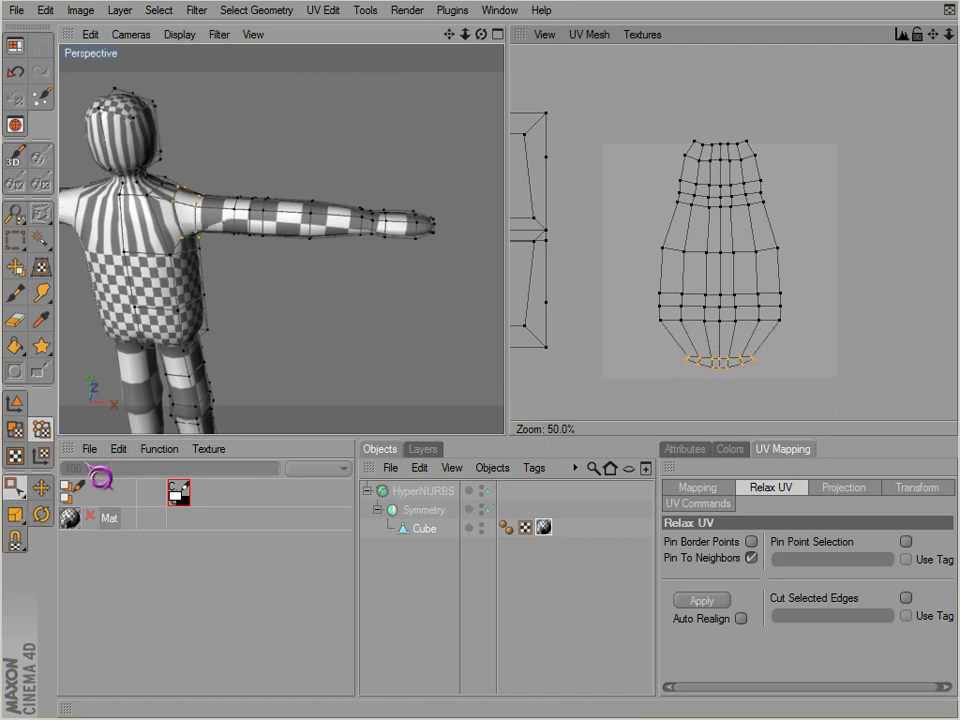
# - Try relaxing the selected shoulder-end UV polygons with Pin To Neighbors and again without any pinning, undoing both results
pyautogui.click(15, 430)
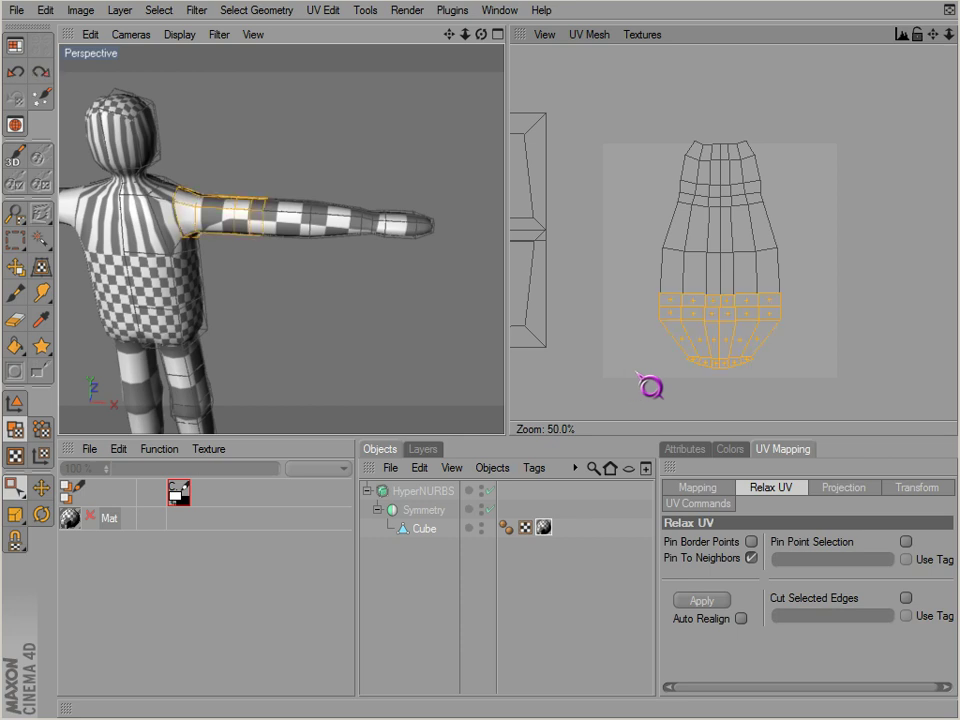
pyautogui.click(705, 603)
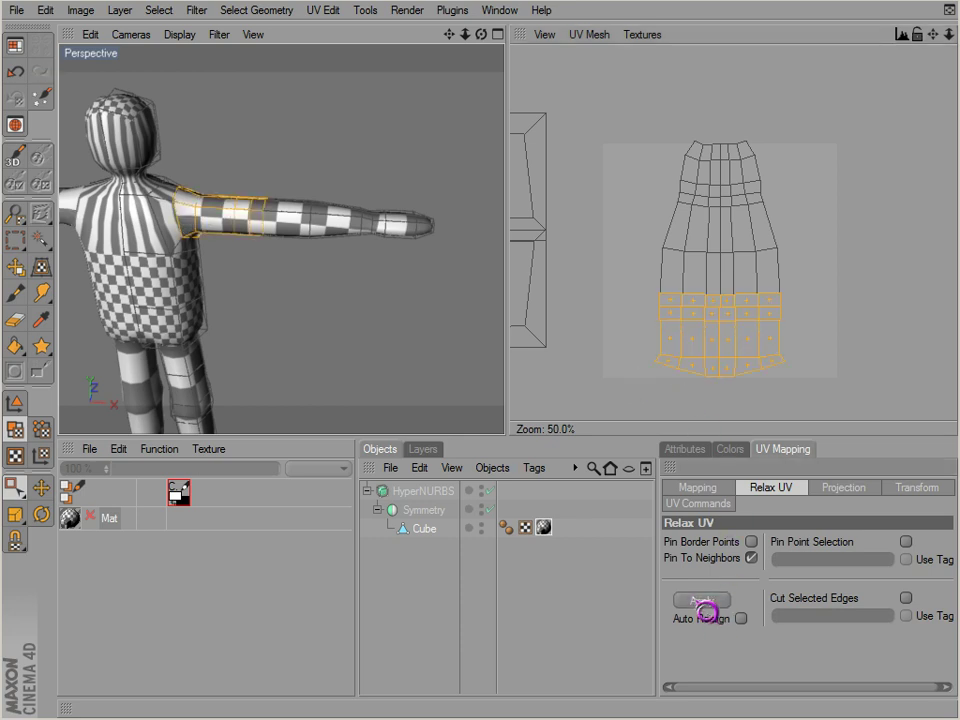
pyautogui.hotkey('ctrl', 'z')
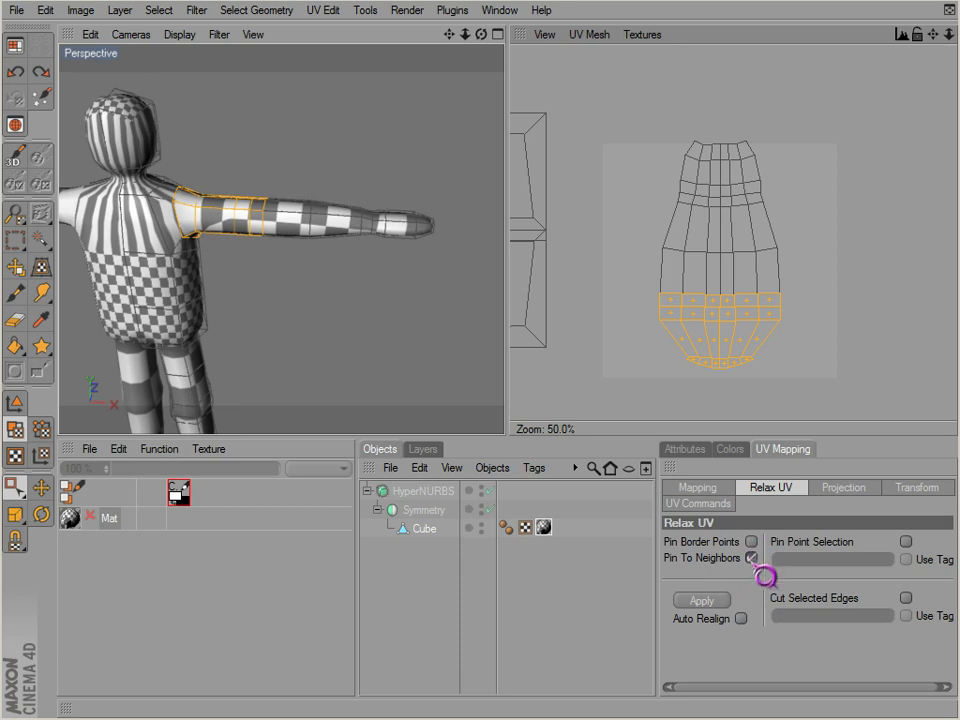
pyautogui.click(751, 557)
pyautogui.click(712, 602)
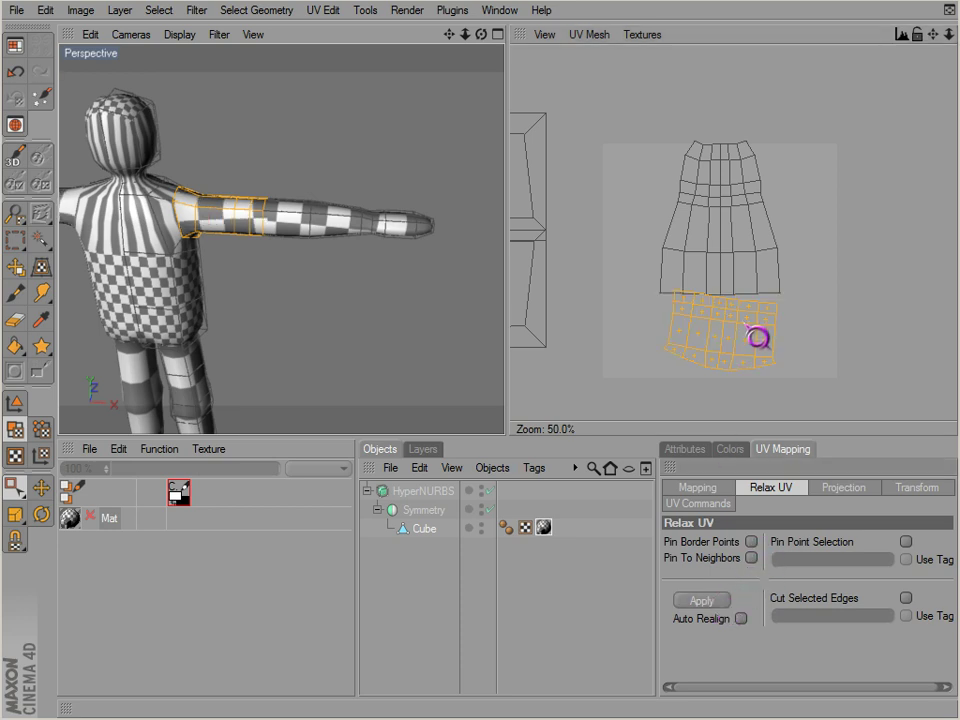
pyautogui.hotkey('ctrl', 'z')
# - Try relaxing the selected shoulder-end UV polygons with Pin Border Points enabled, undoing each result
pyautogui.click(751, 541)
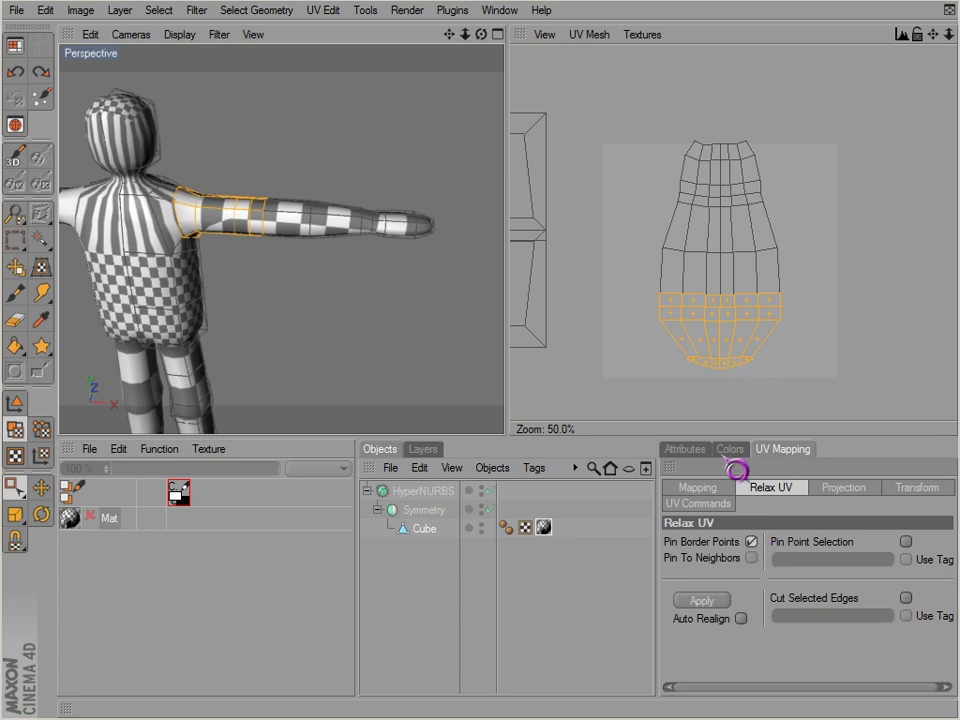
pyautogui.click(700, 602)
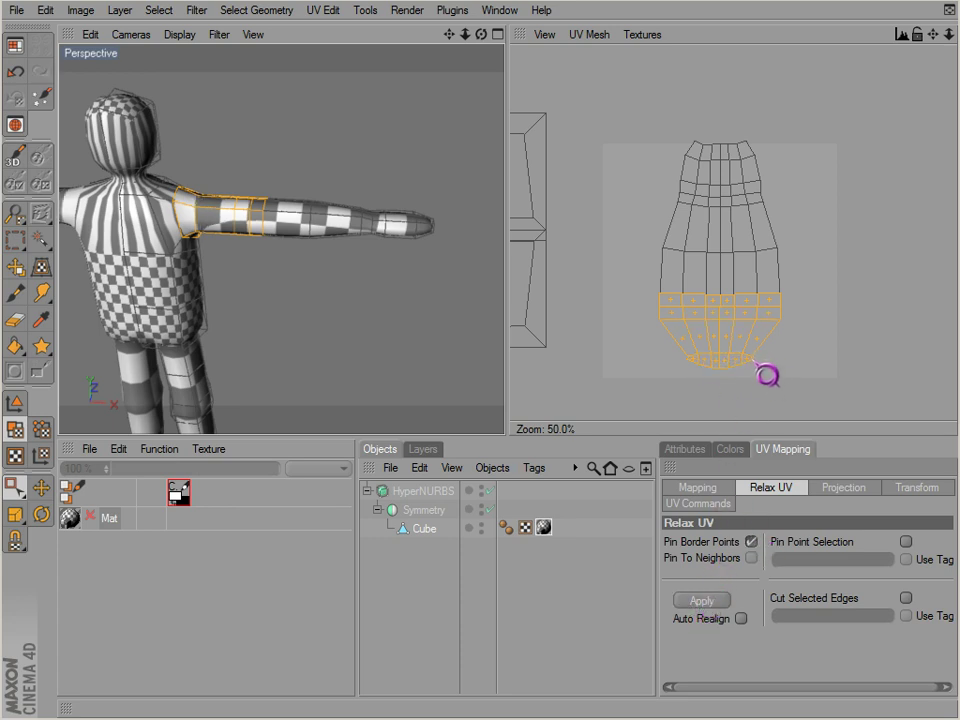
pyautogui.hotkey('ctrl', 'z')
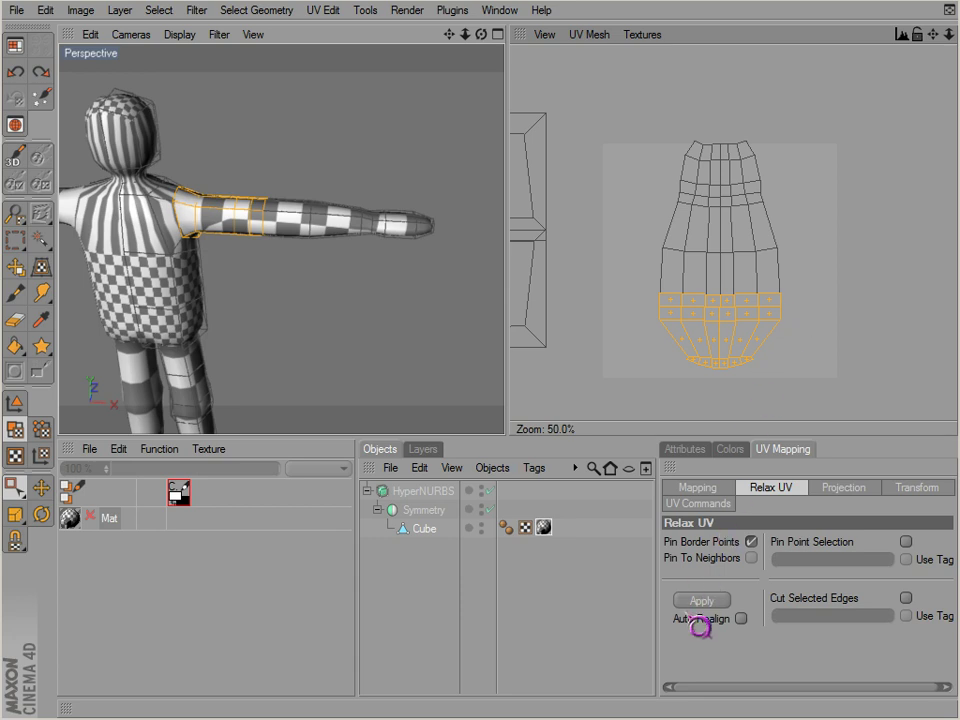
pyautogui.click(702, 601)
pyautogui.hotkey('ctrl', 'z')
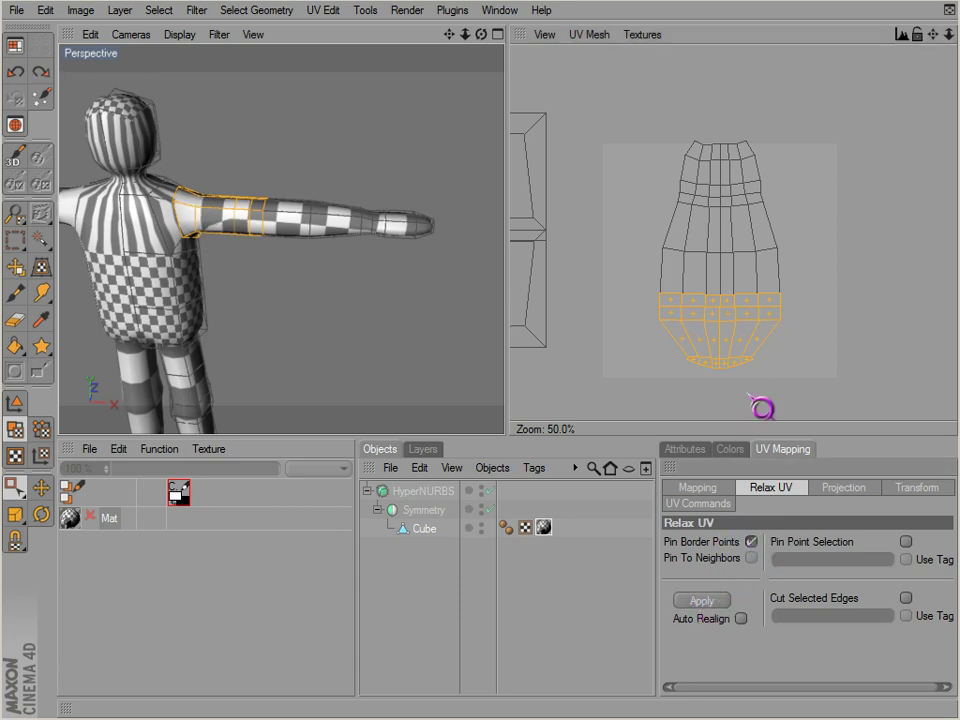
# - Relax the shoulder-end UV polygons with Pin To Neighbors enabled and clear the selection
pyautogui.click(752, 557)
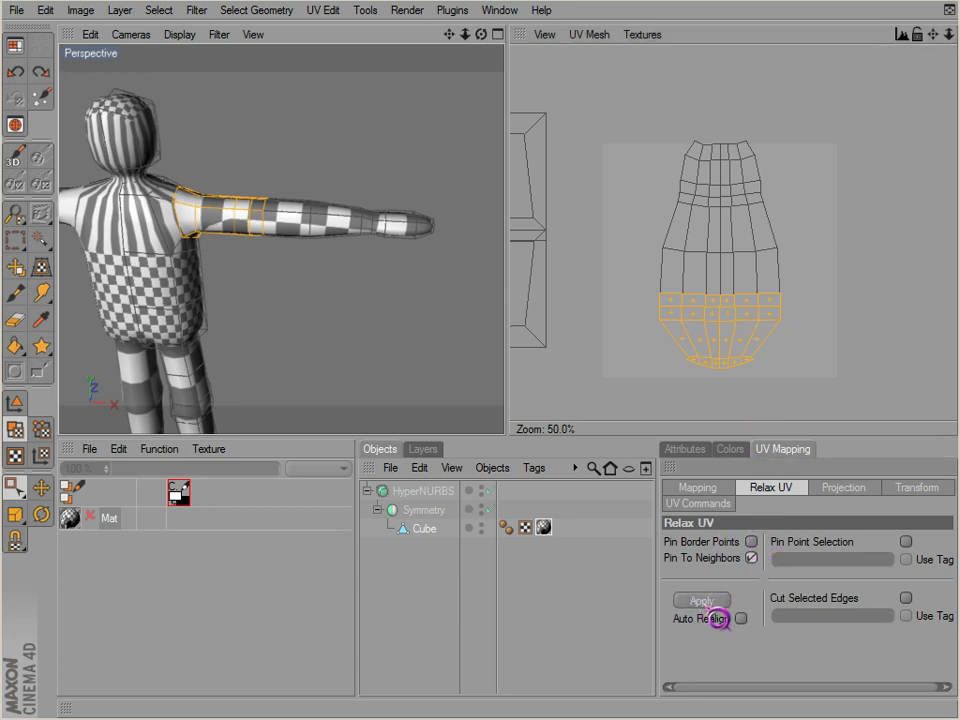
pyautogui.click(704, 600)
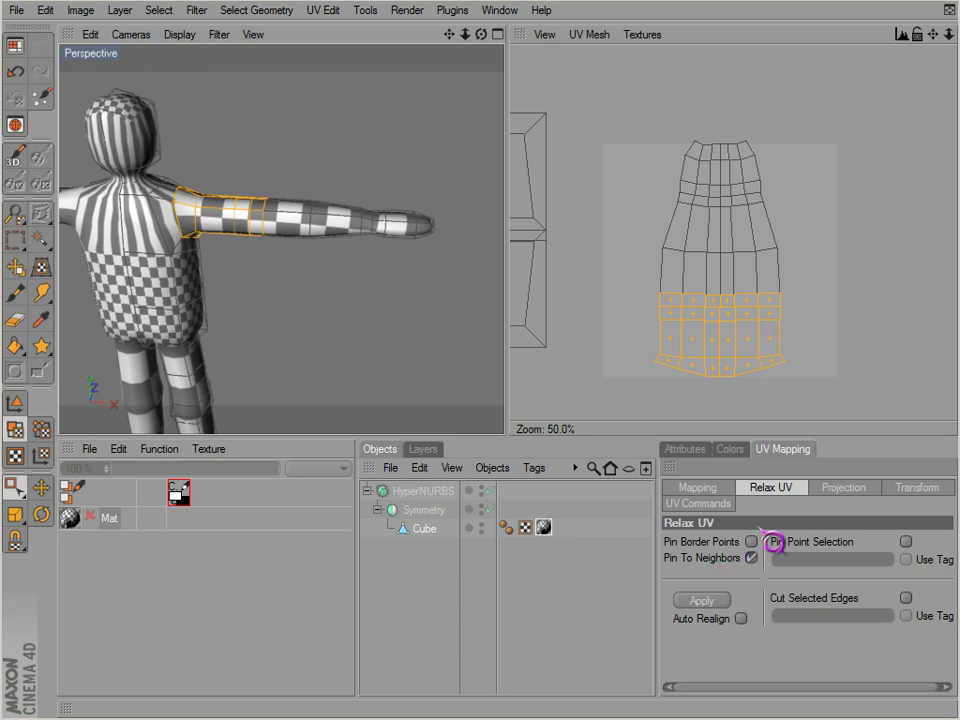
pyautogui.click(842, 380)
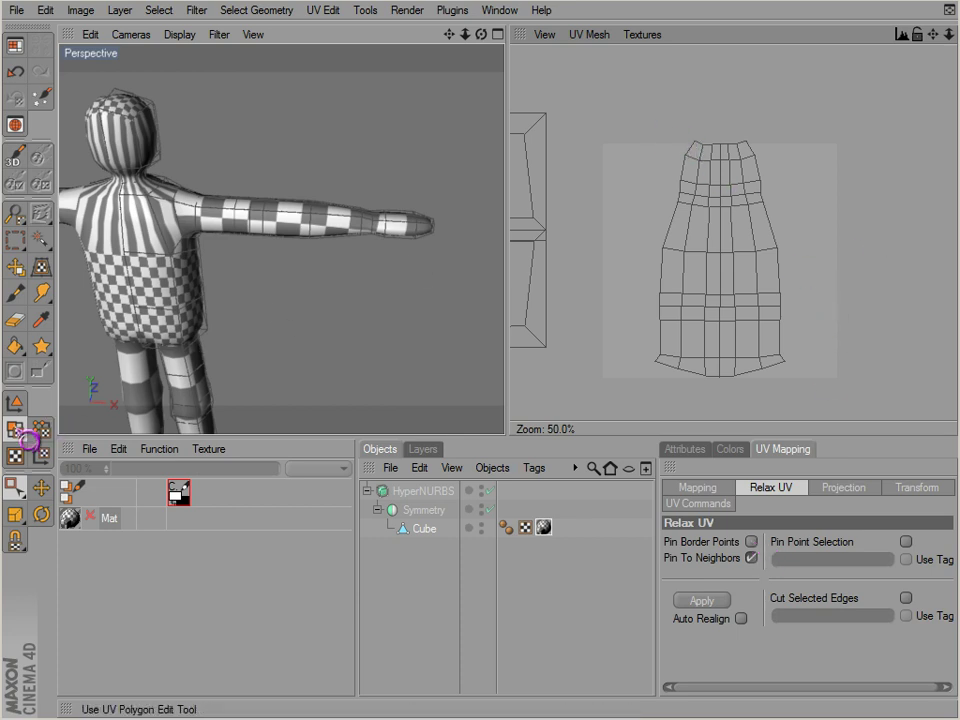
# - Select the rows of UV points at the arm's hand end and stretch them wider horizontally only, undoing the uniform scaling attempt
pyautogui.click(41, 430)
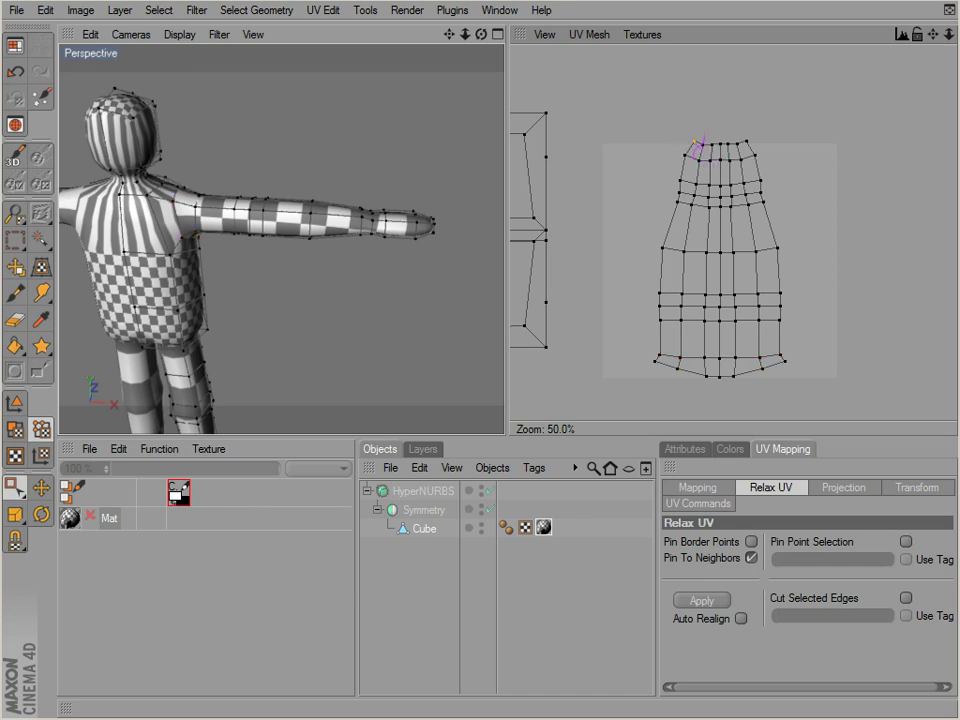
pyautogui.moveTo(652, 118); pyautogui.dragTo(688, 212)
pyautogui.moveTo(814, 122); pyautogui.dragTo(632, 205)
pyautogui.press('t')
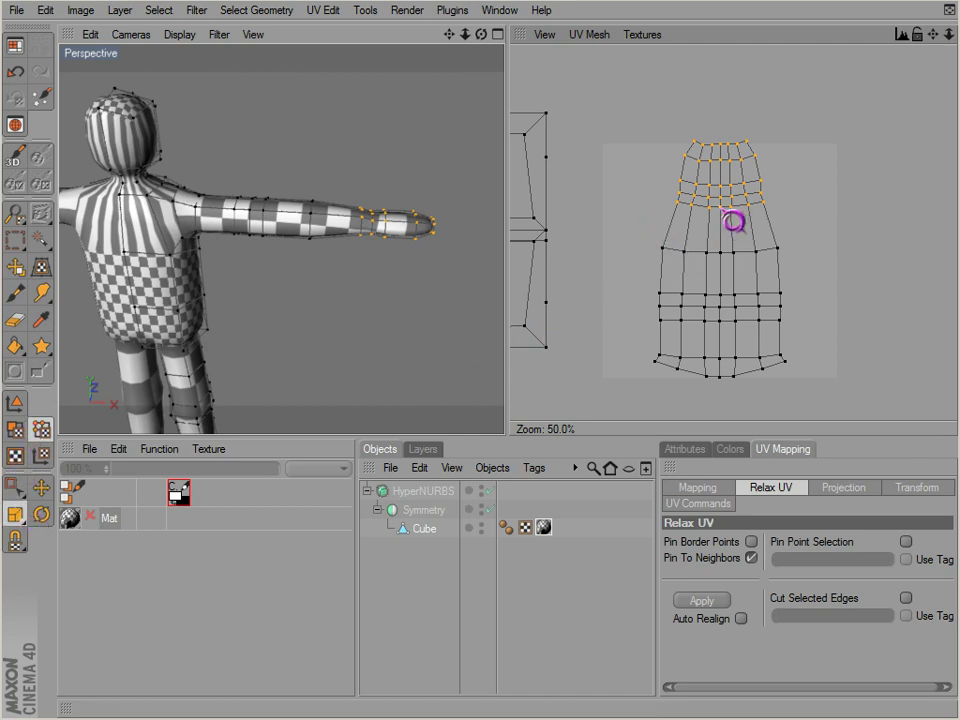
pyautogui.moveTo(733, 221)
pyautogui.mouseDown()
pyautogui.moveTo(551, 435)
pyautogui.moveTo(538, 421)
pyautogui.moveTo(722, 214)
pyautogui.mouseUp()
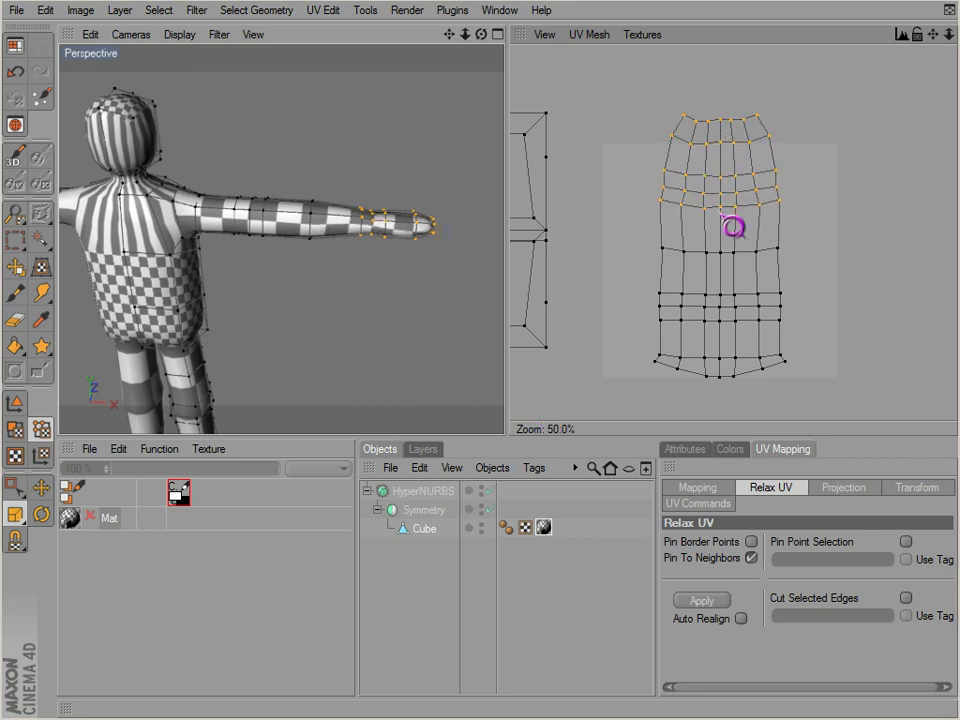
pyautogui.hotkey('ctrl', 'z')
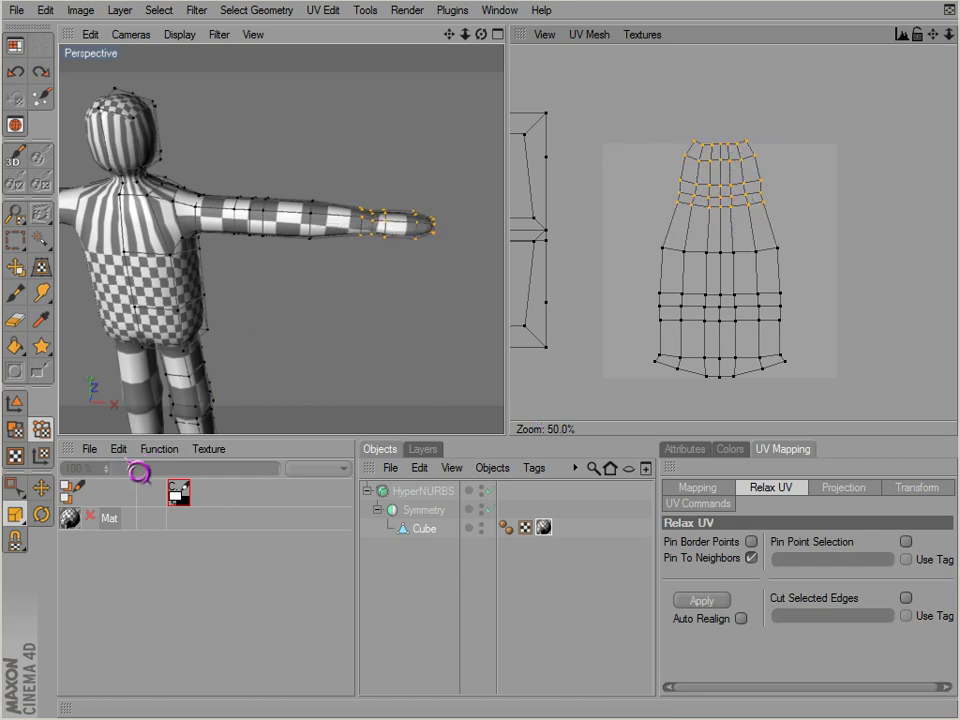
pyautogui.moveTo(33, 514); pyautogui.dragTo(141, 583)
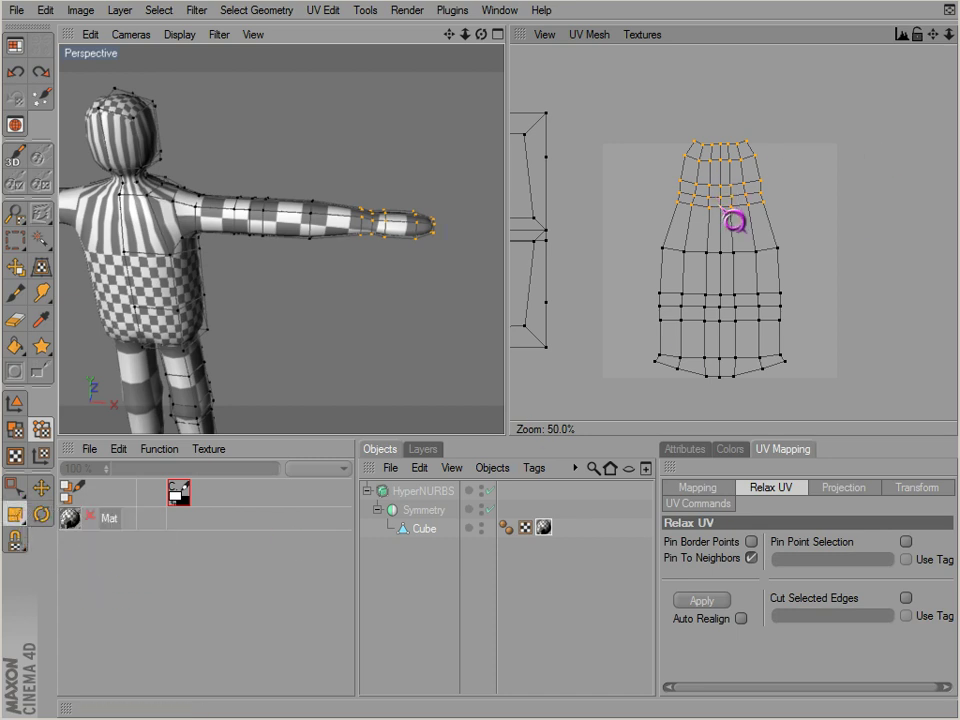
pyautogui.moveTo(550, 433); pyautogui.dragTo(550, 433)
pyautogui.press('space')
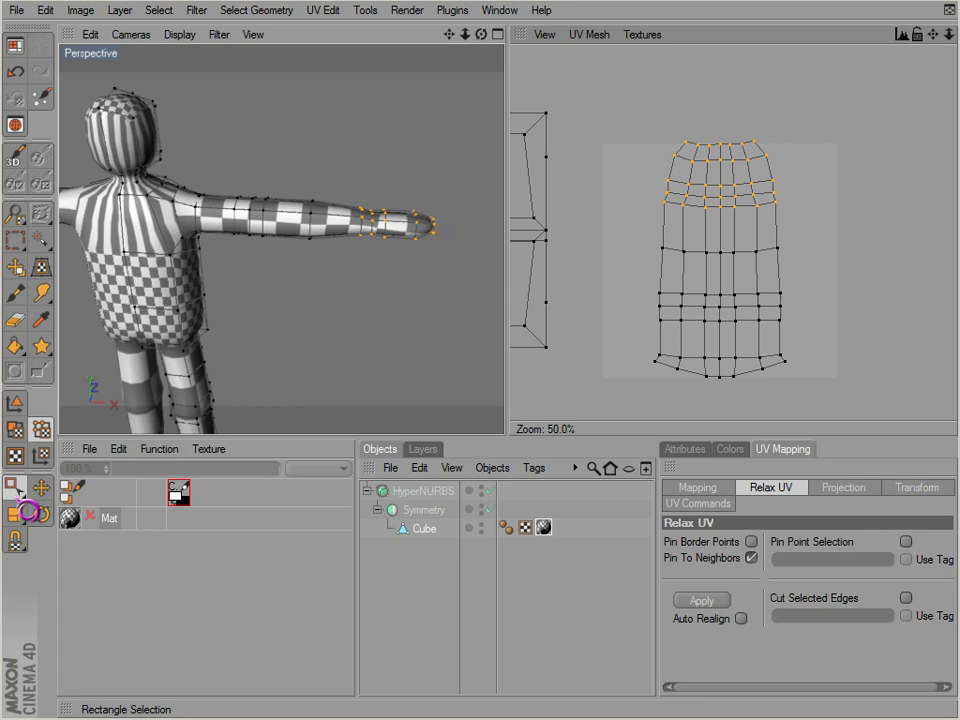
# - Select the hand-end half of the arm's UV polygons and try relaxing them with Pin To Neighbors, undoing the result
pyautogui.moveTo(606, 113); pyautogui.dragTo(829, 402)
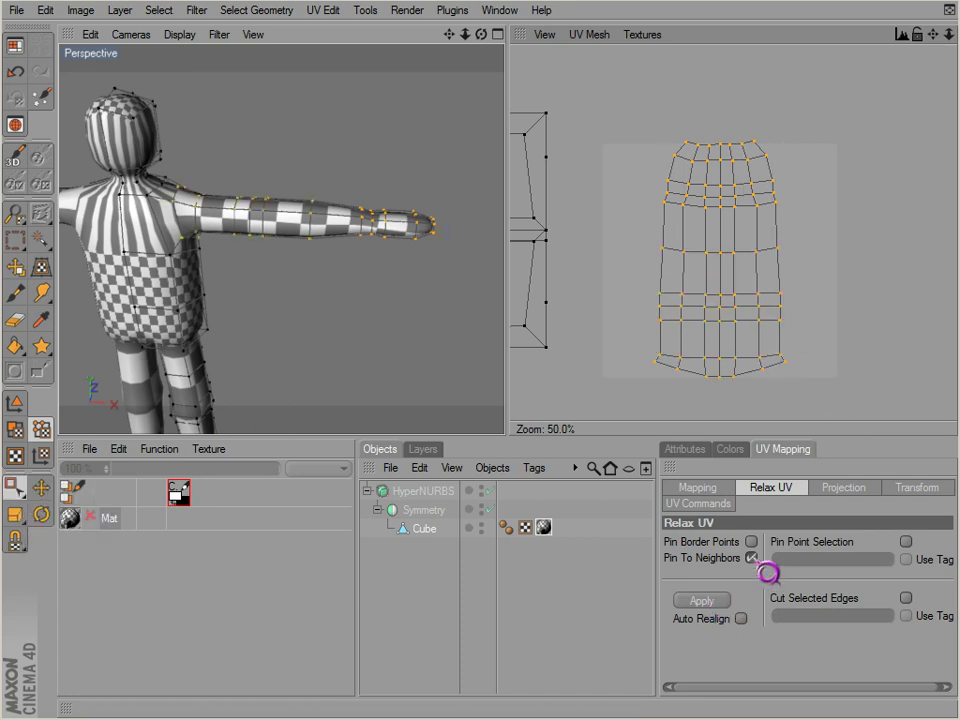
pyautogui.click(870, 297)
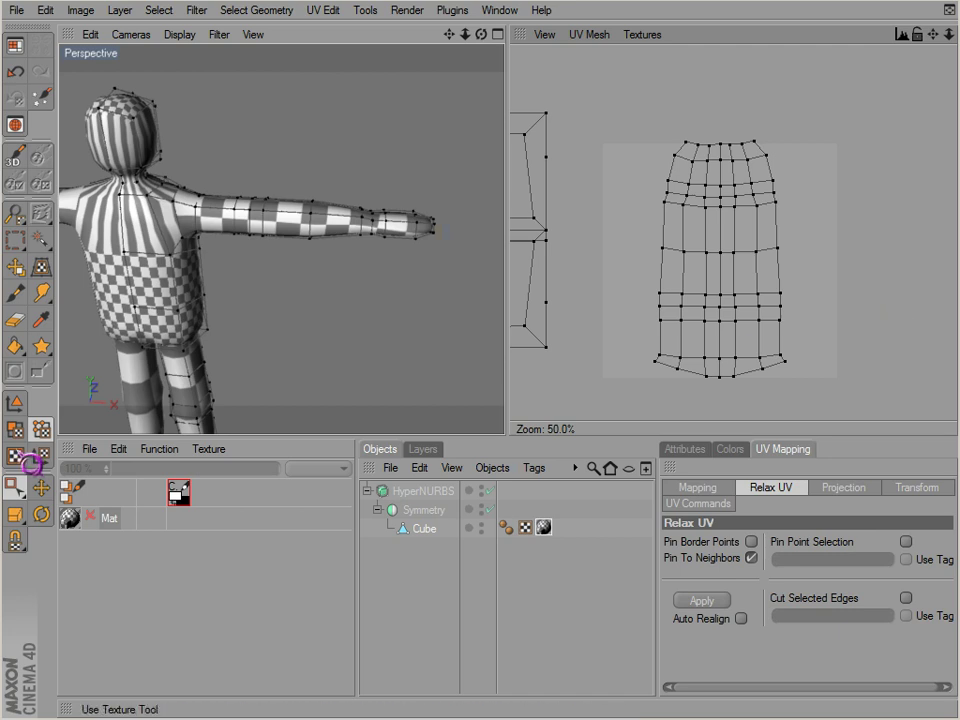
pyautogui.click(16, 430)
pyautogui.moveTo(583, 86); pyautogui.dragTo(790, 288)
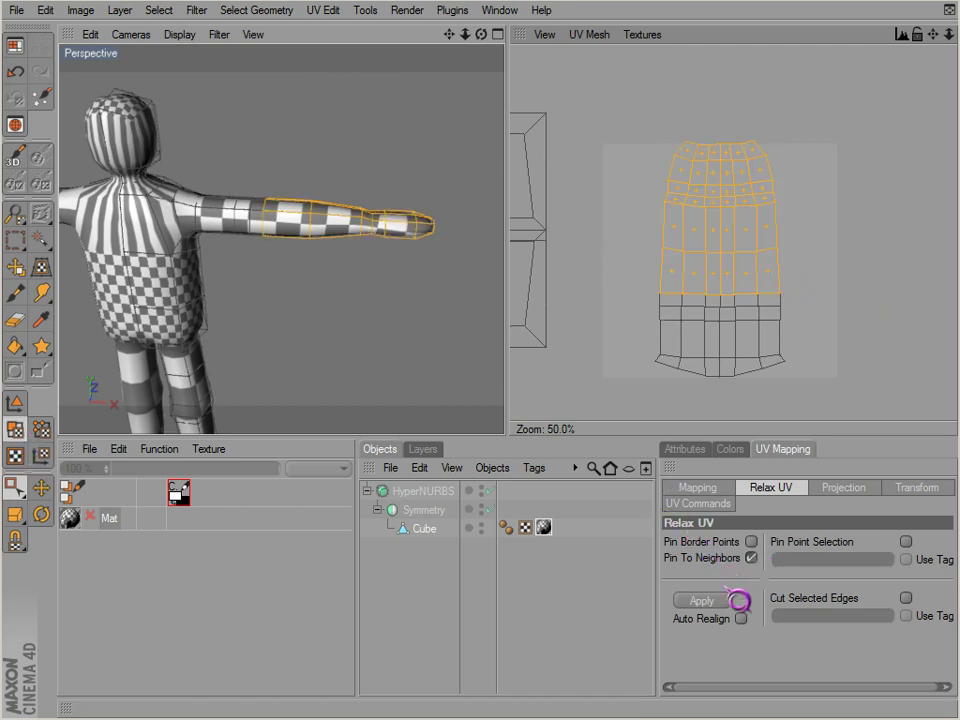
pyautogui.click(705, 601)
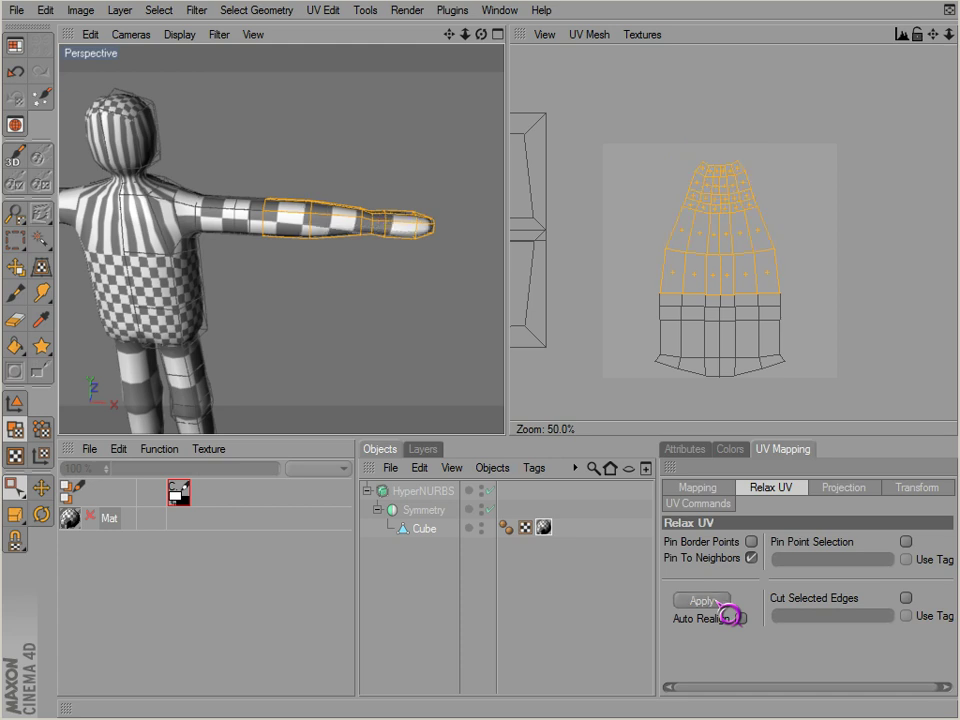
pyautogui.hotkey('ctrl', 'z')
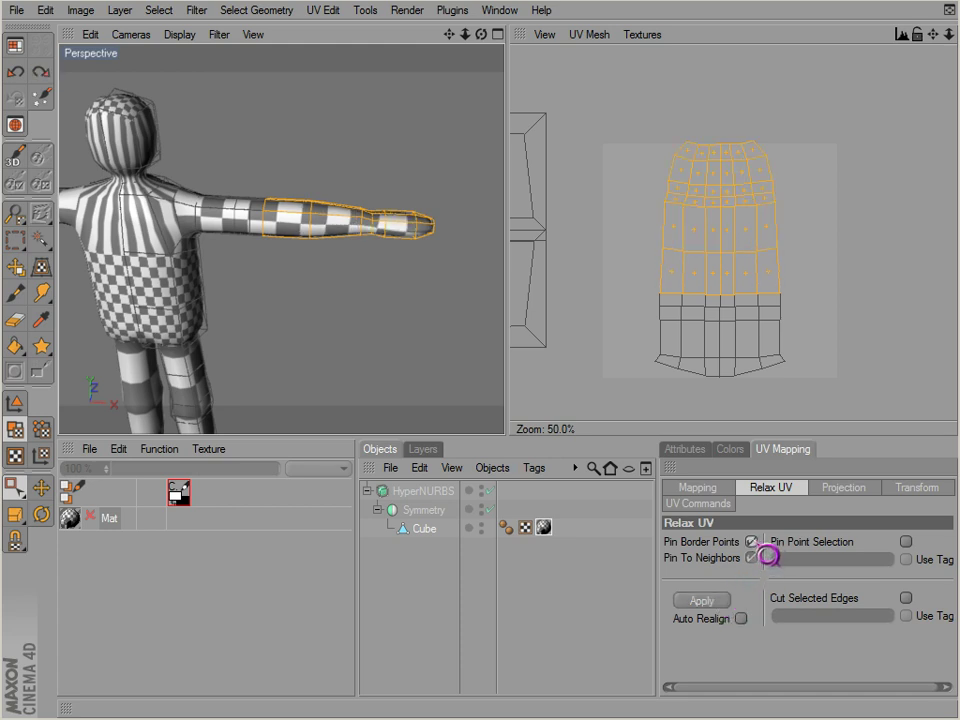
# - Relax the selected hand-end UV polygons with Pin Border Points enabled and clear the selection
pyautogui.click(715, 601)
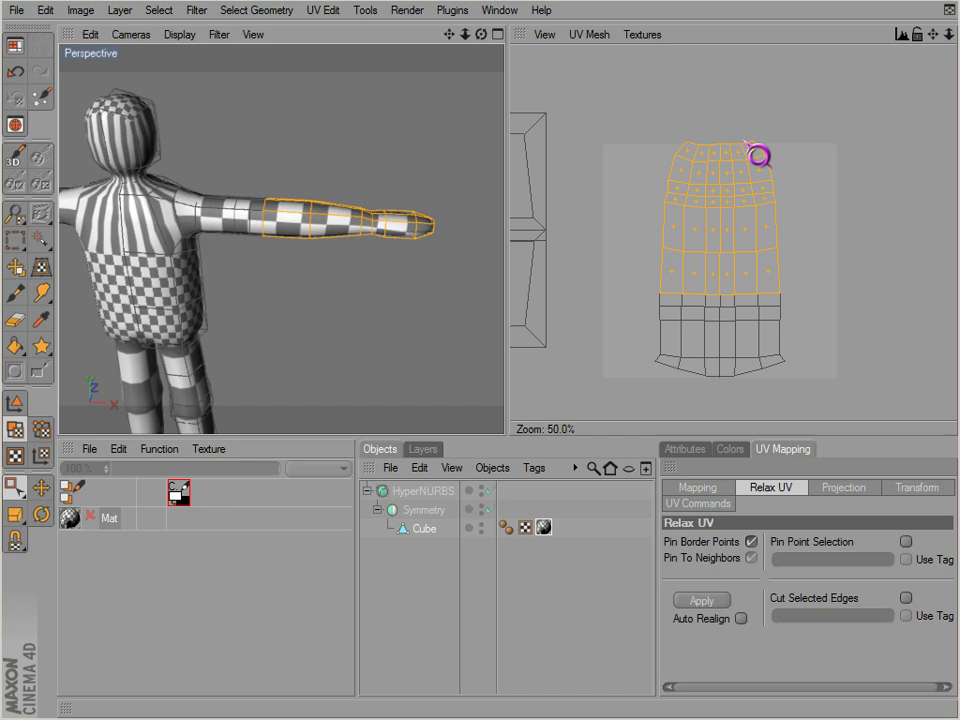
pyautogui.click(796, 147)
pyautogui.moveTo(692, 184); pyautogui.dragTo(751, 250)
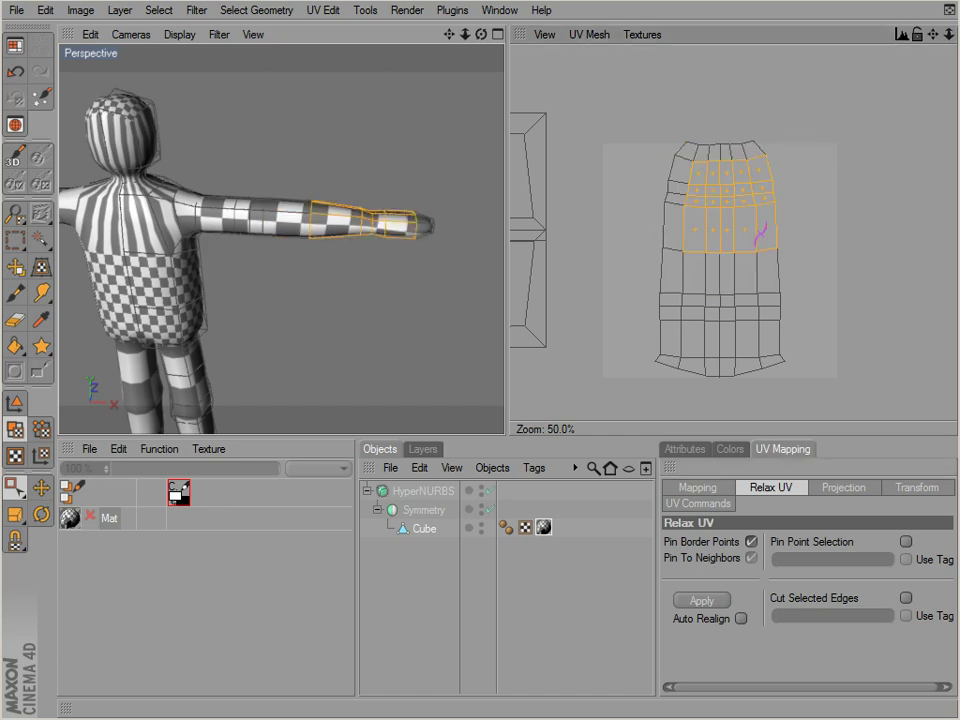
pyautogui.click(818, 180)
pyautogui.keyDown('alt'); pyautogui.moveTo(386, 270); pyautogui.dragTo(548, 213); pyautogui.keyUp('alt')
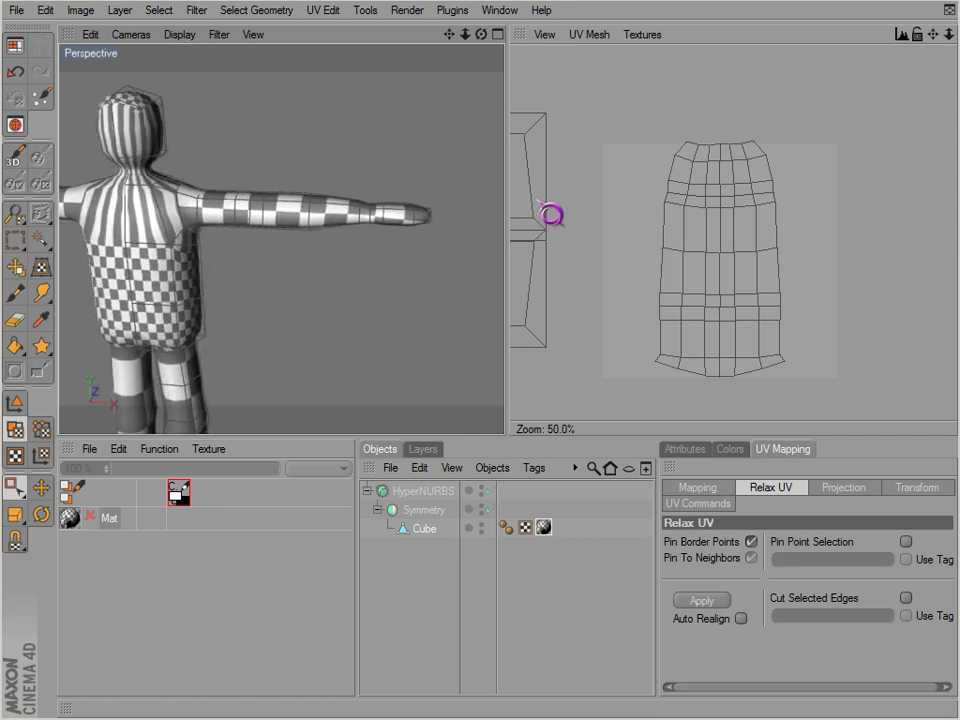
# - Reduce the hand-end polygon selection on the arm to only the two fingertip cap polygons
pyautogui.moveTo(450, 207); pyautogui.dragTo(505, 441)
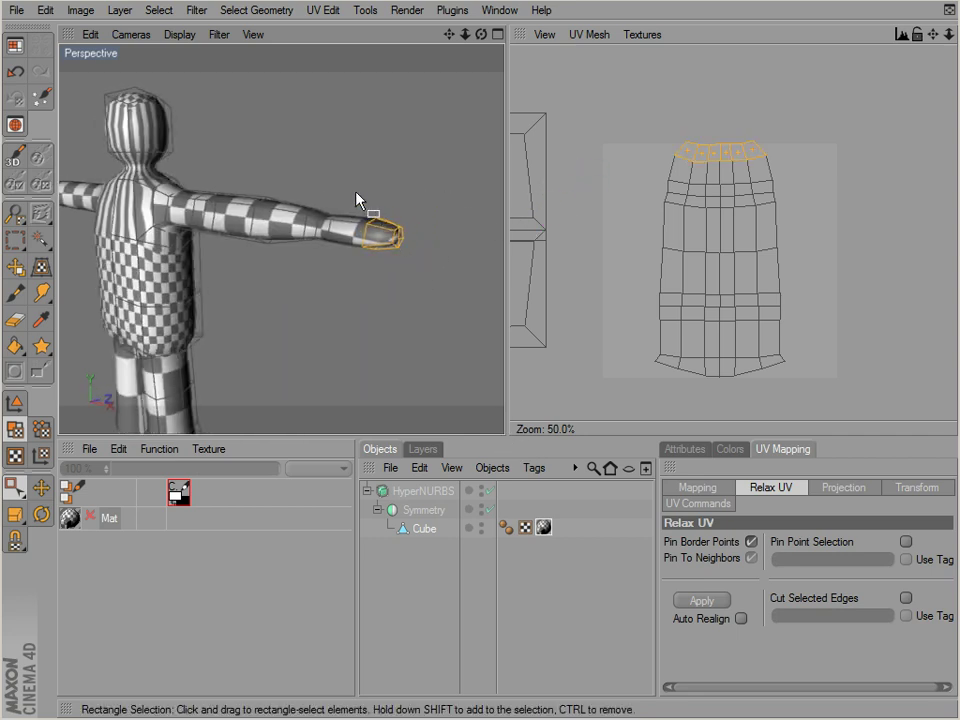
pyautogui.keyDown('alt'); pyautogui.moveTo(364, 204); pyautogui.dragTo(366, 162); pyautogui.keyUp('alt')
pyautogui.keyDown('ctrl'); pyautogui.moveTo(417, 261); pyautogui.dragTo(389, 253); pyautogui.keyUp('ctrl')
pyautogui.scroll(-1, 748, 306)
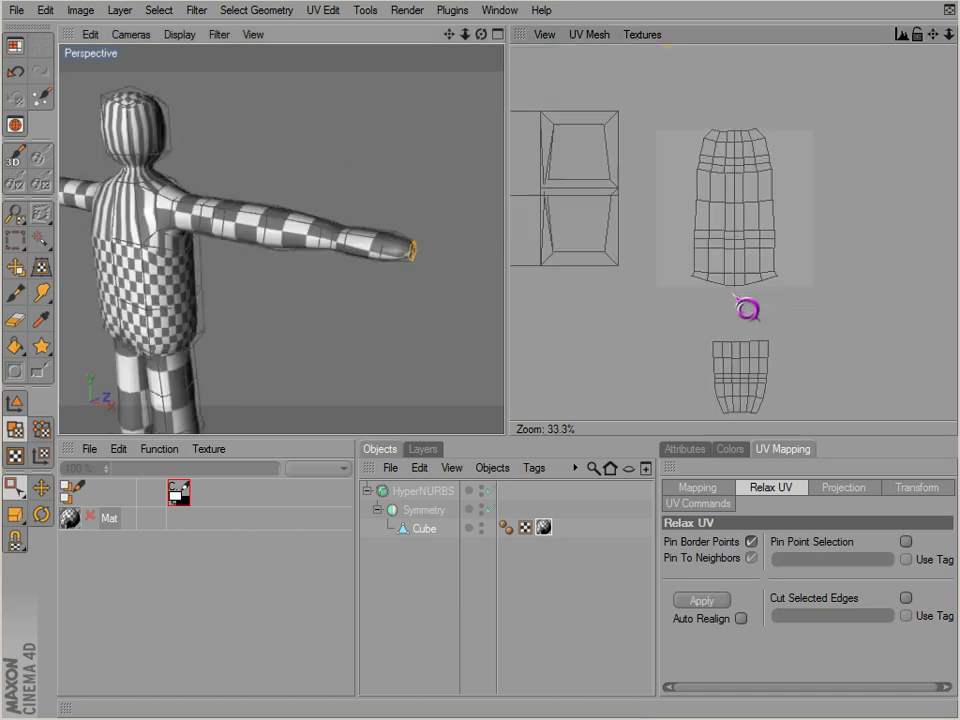
# - Move the selected fingertip cap polygons' UVs onto the hand-end edge of the arm's UV island
pyautogui.scroll(-1, 748, 313)
pyautogui.scroll(1, 745, 296)
pyautogui.press('e')
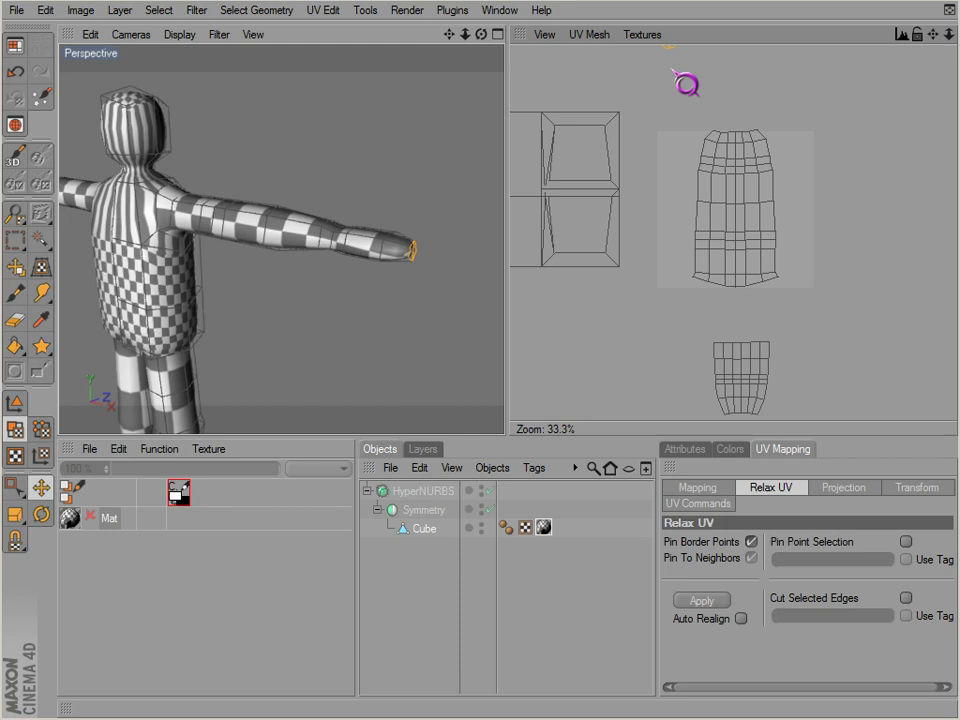
pyautogui.moveTo(685, 83); pyautogui.dragTo(729, 149)
pyautogui.scroll(2, 700, 118)
pyautogui.keyDown('alt'); pyautogui.moveTo(700, 118); pyautogui.dragTo(688, 222, button='middle'); pyautogui.keyUp('alt')
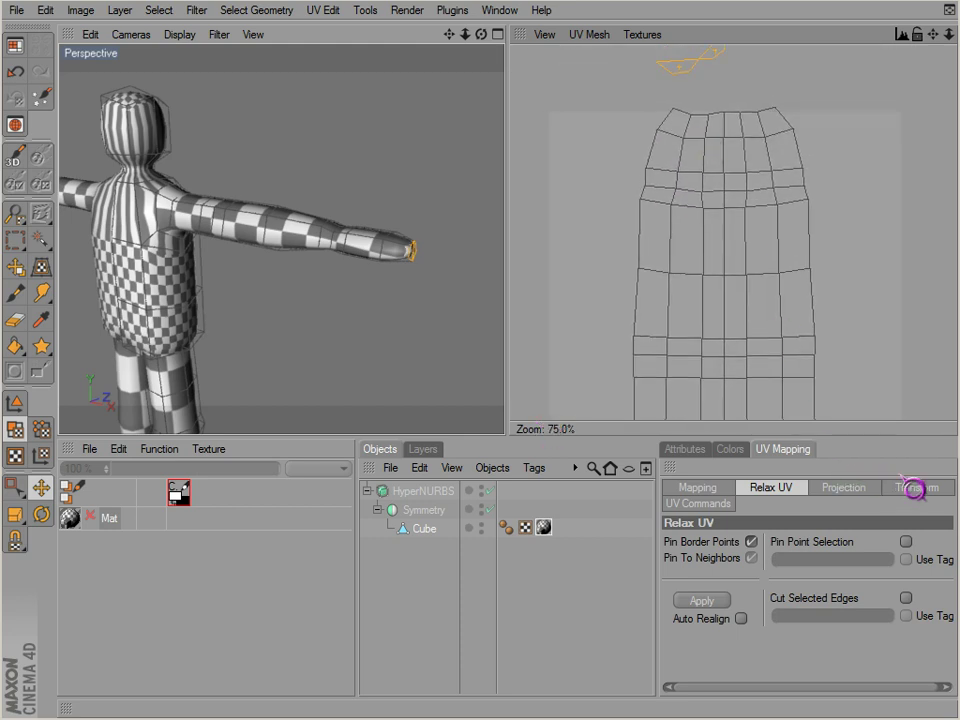
pyautogui.click(908, 489)
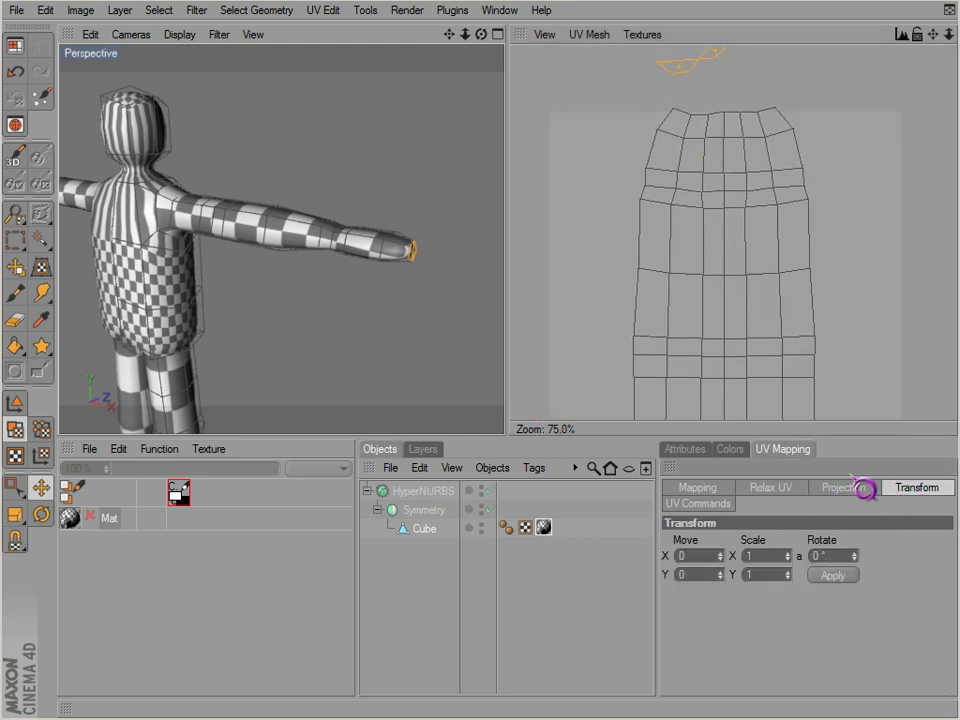
pyautogui.click(728, 504)
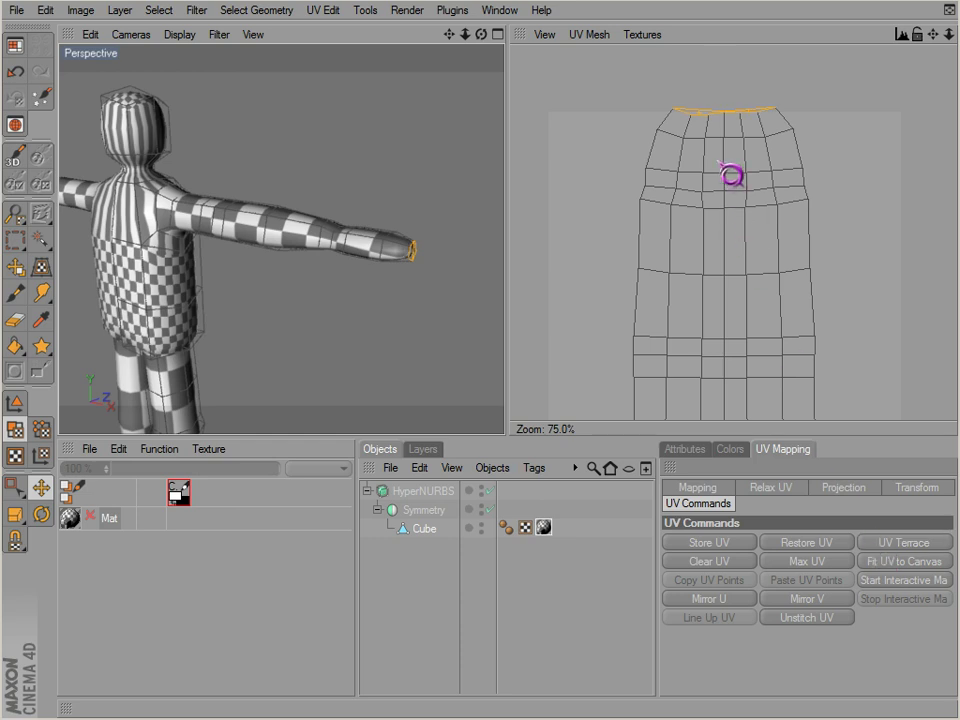
pyautogui.scroll(4, 731, 161)
pyautogui.keyDown('alt'); pyautogui.moveTo(719, 147); pyautogui.dragTo(717, 169, button='middle'); pyautogui.keyUp('alt')
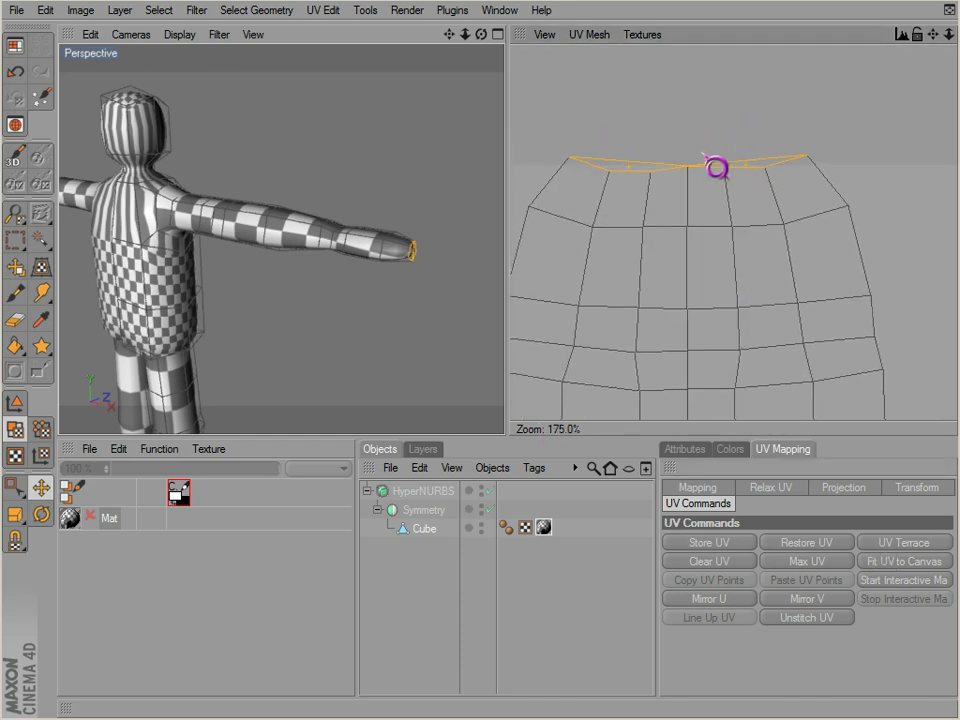
# - Pick the fingertip cap UV polygons with Live Selection and compare their placement with the end of the arm
pyautogui.click(636, 129)
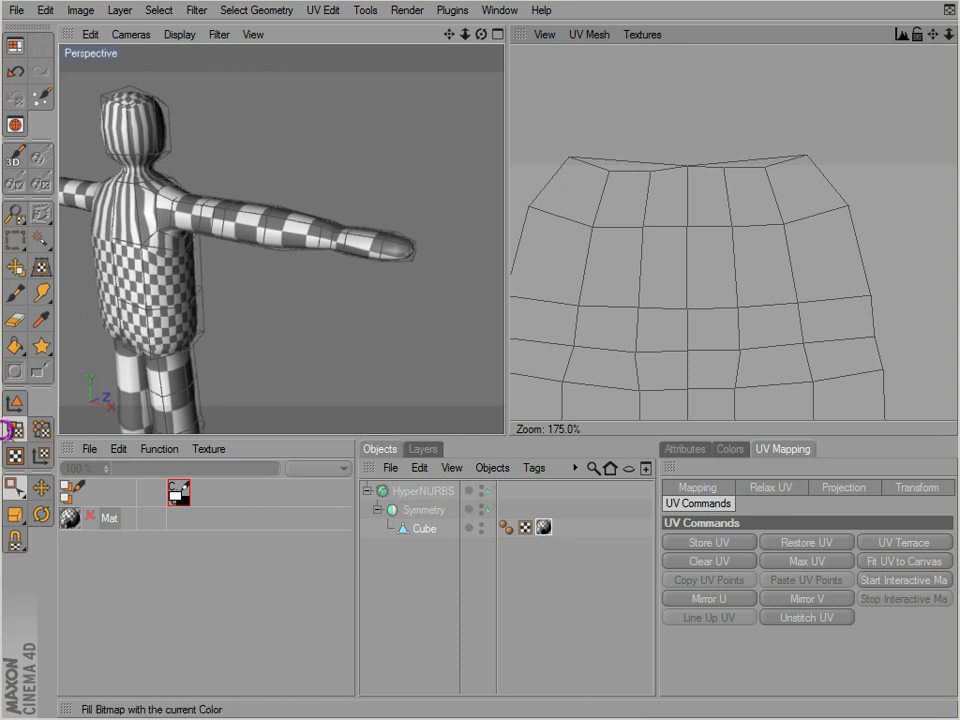
pyautogui.moveTo(15, 487); pyautogui.dragTo(41, 506)
pyautogui.moveTo(585, 163)
pyautogui.mouseDown()
pyautogui.moveTo(761, 152)
pyautogui.moveTo(633, 153)
pyautogui.mouseUp()
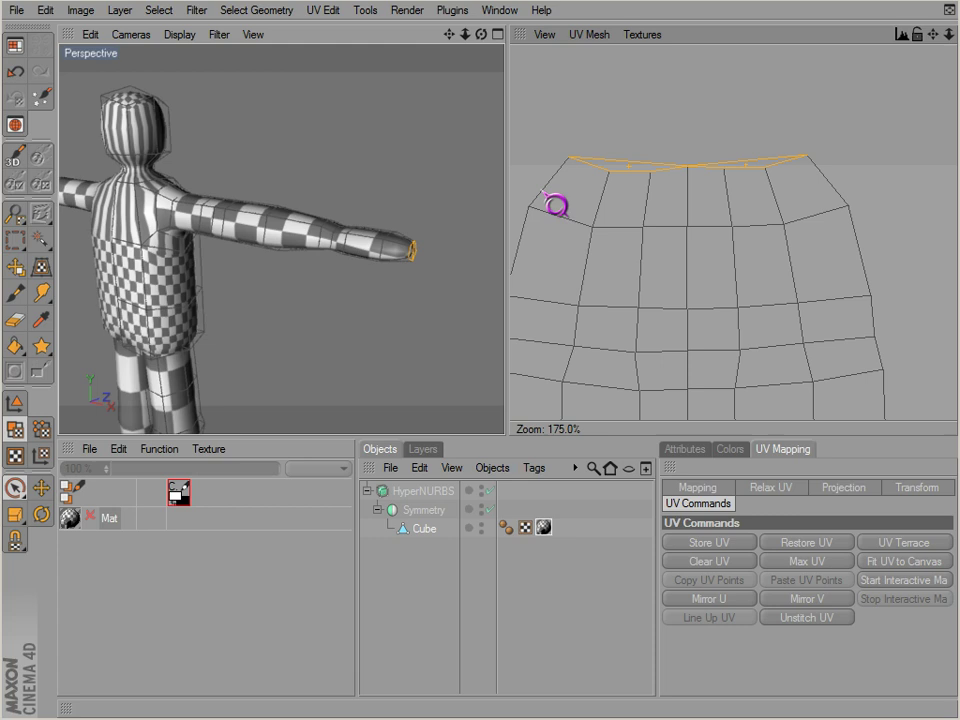
pyautogui.moveTo(378, 262)
pyautogui.keyDown('alt'); pyautogui.mouseDown()
pyautogui.moveTo(524, 437)
pyautogui.moveTo(503, 436)
pyautogui.moveTo(316, 252)
pyautogui.mouseUp(); pyautogui.keyUp('alt')
pyautogui.scroll(2, 316, 252)
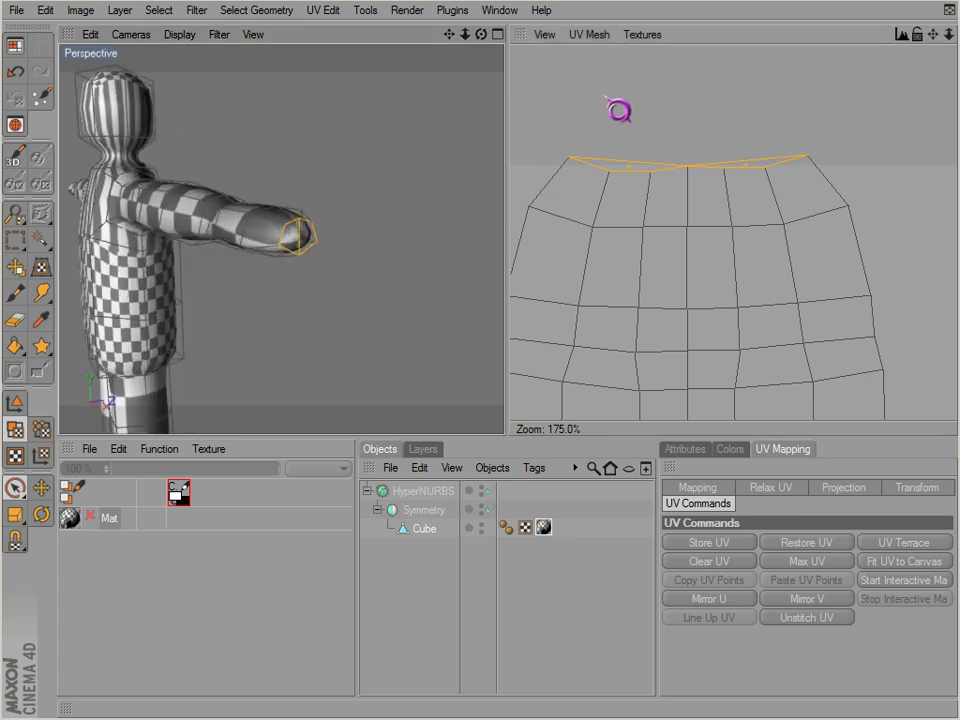
pyautogui.click(608, 100)
pyautogui.click(628, 157)
pyautogui.click(630, 121)
pyautogui.click(569, 151)
pyautogui.click(553, 229)
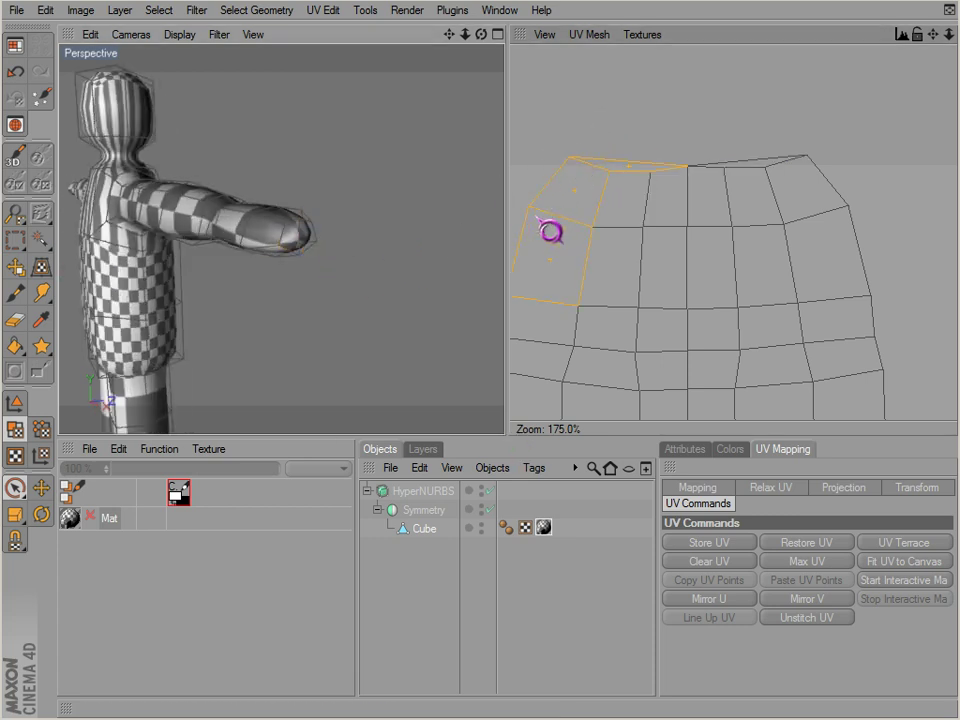
# - Select the outer columns of the arm's UV polygons and each half of the cap to examine where they lie on the model
pyautogui.scroll(-1, 550, 232)
pyautogui.keyDown('alt'); pyautogui.moveTo(548, 270); pyautogui.dragTo(553, 214, button='middle'); pyautogui.keyUp('alt')
pyautogui.moveTo(553, 214); pyautogui.dragTo(547, 274)
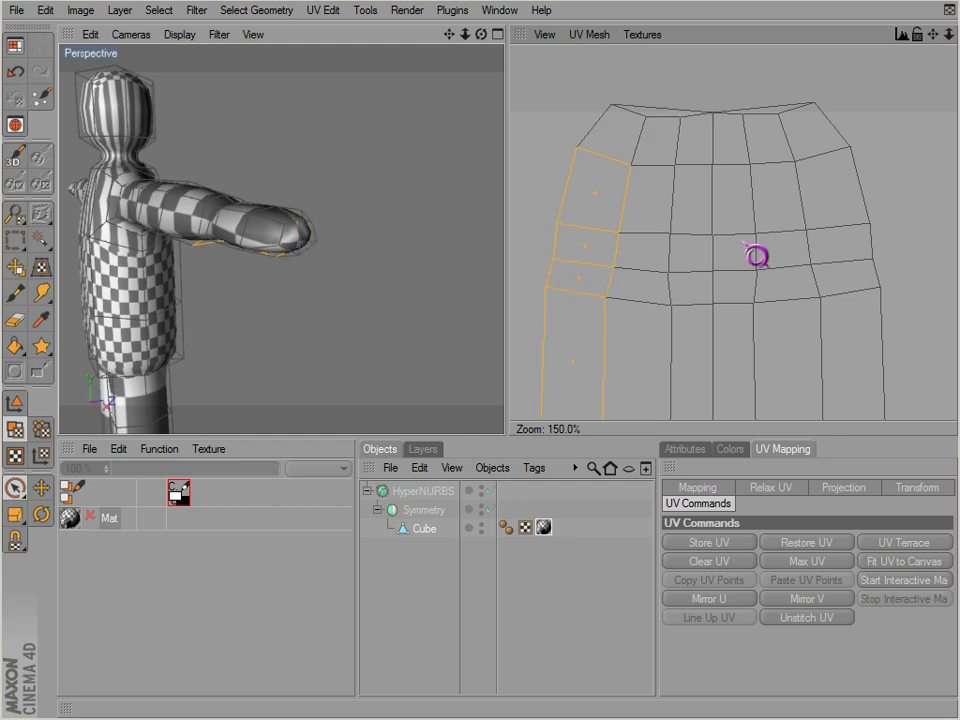
pyautogui.moveTo(866, 219); pyautogui.dragTo(887, 298)
pyautogui.keyDown('alt'); pyautogui.moveTo(440, 248); pyautogui.dragTo(510, 441); pyautogui.keyUp('alt')
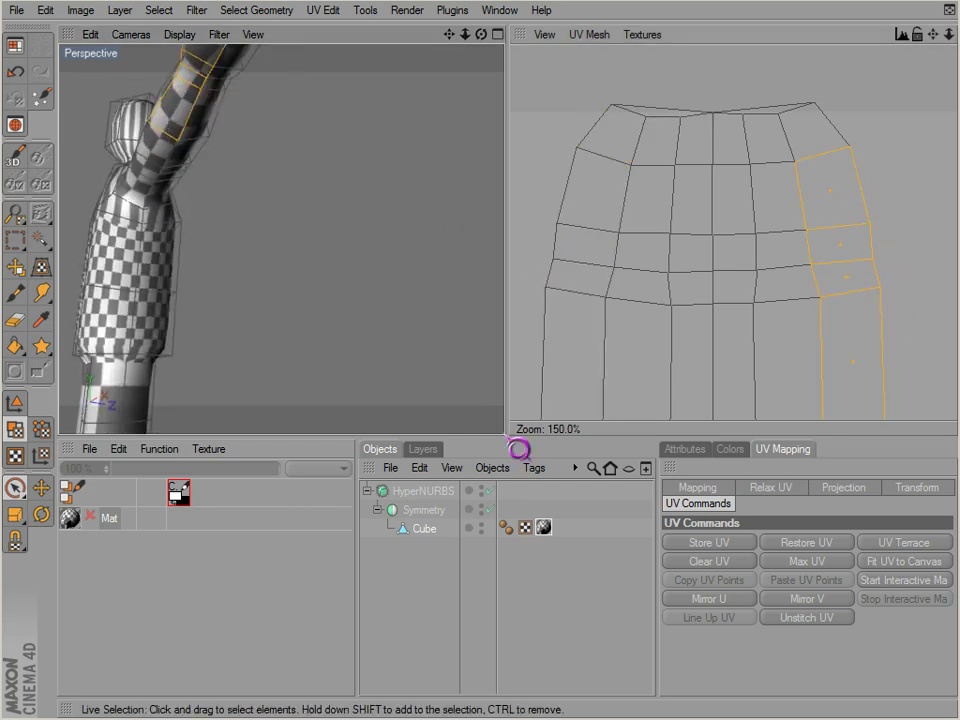
pyautogui.moveTo(577, 182); pyautogui.dragTo(577, 280)
pyautogui.moveTo(843, 206); pyautogui.dragTo(870, 278)
pyautogui.moveTo(779, 86); pyautogui.dragTo(776, 102)
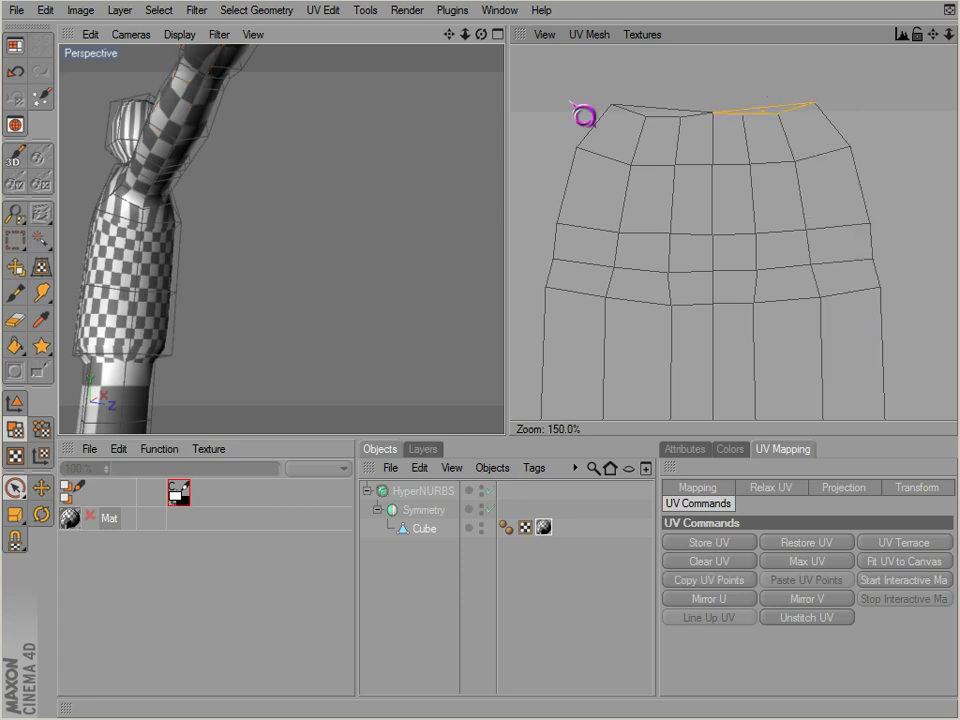
# - Examine the checker pattern around the hand and along the arm on the model, and clear the selection
pyautogui.moveTo(338, 165)
pyautogui.keyDown('alt'); pyautogui.mouseDown()
pyautogui.moveTo(508, 438)
pyautogui.moveTo(330, 334)
pyautogui.moveTo(508, 438)
pyautogui.moveTo(579, 448)
pyautogui.moveTo(240, 400)
pyautogui.mouseUp(); pyautogui.keyUp('alt')
pyautogui.keyDown('alt'); pyautogui.moveTo(172, 396); pyautogui.dragTo(181, 286); pyautogui.keyUp('alt')
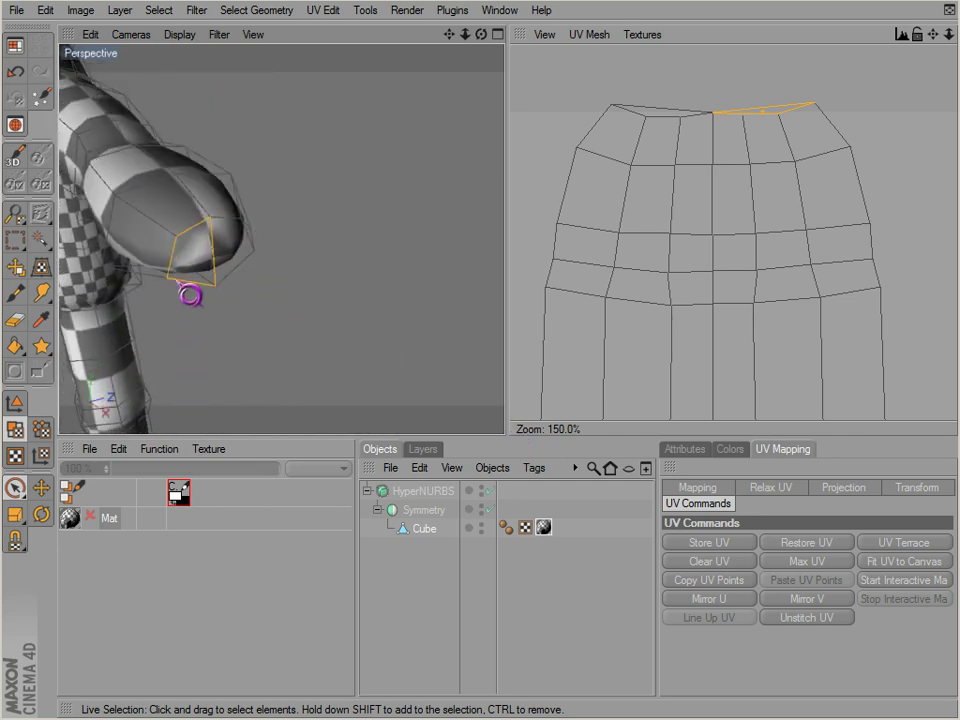
pyautogui.click(173, 204)
pyautogui.keyDown('alt'); pyautogui.moveTo(173, 204); pyautogui.dragTo(252, 176); pyautogui.keyUp('alt')
pyautogui.scroll(4, 295, 245)
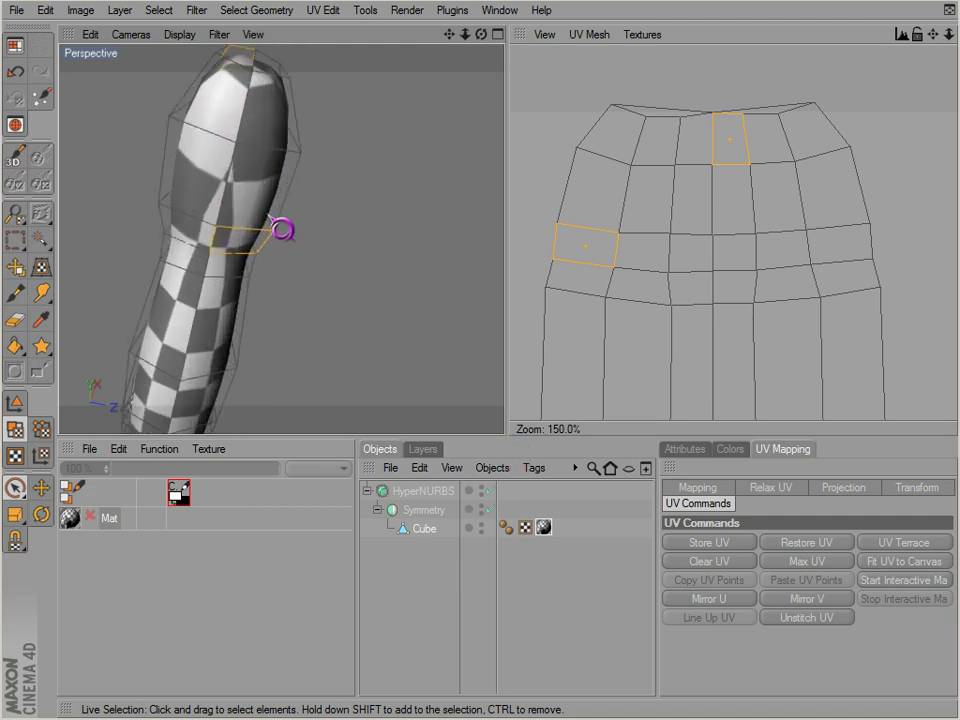
pyautogui.moveTo(518, 449)
pyautogui.keyDown('alt'); pyautogui.mouseDown()
pyautogui.moveTo(262, 164)
pyautogui.moveTo(514, 447)
pyautogui.mouseUp(); pyautogui.keyUp('alt')
pyautogui.scroll(-3, 263, 222)
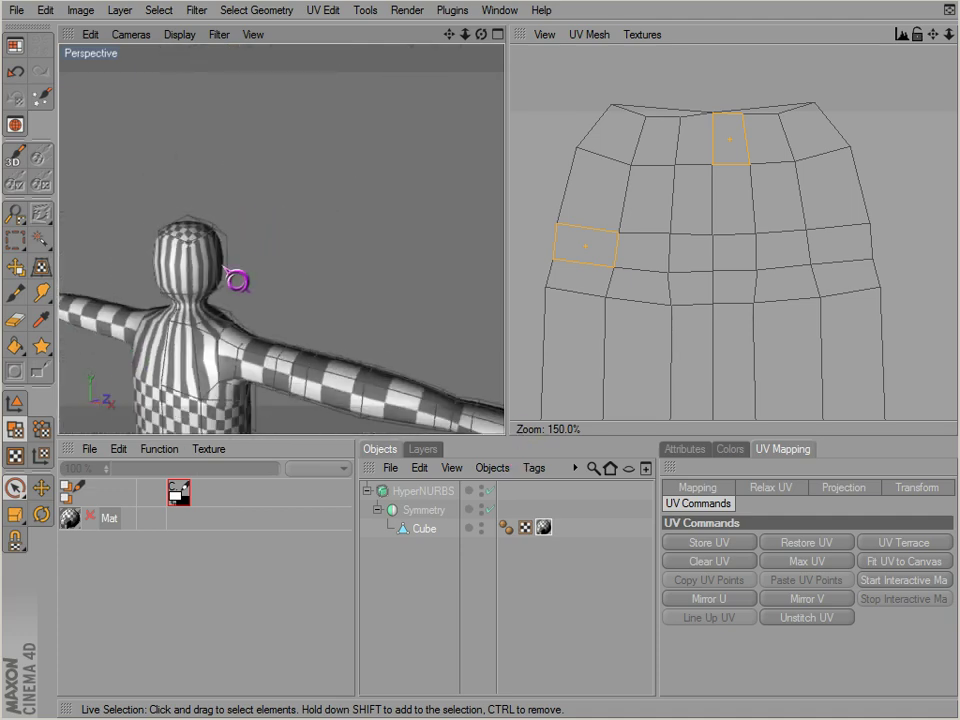
pyautogui.keyDown('alt'); pyautogui.moveTo(235, 279); pyautogui.dragTo(222, 351); pyautogui.keyUp('alt')
pyautogui.scroll(-3, 240, 342)
pyautogui.click(394, 321)
pyautogui.scroll(-2, 396, 322)
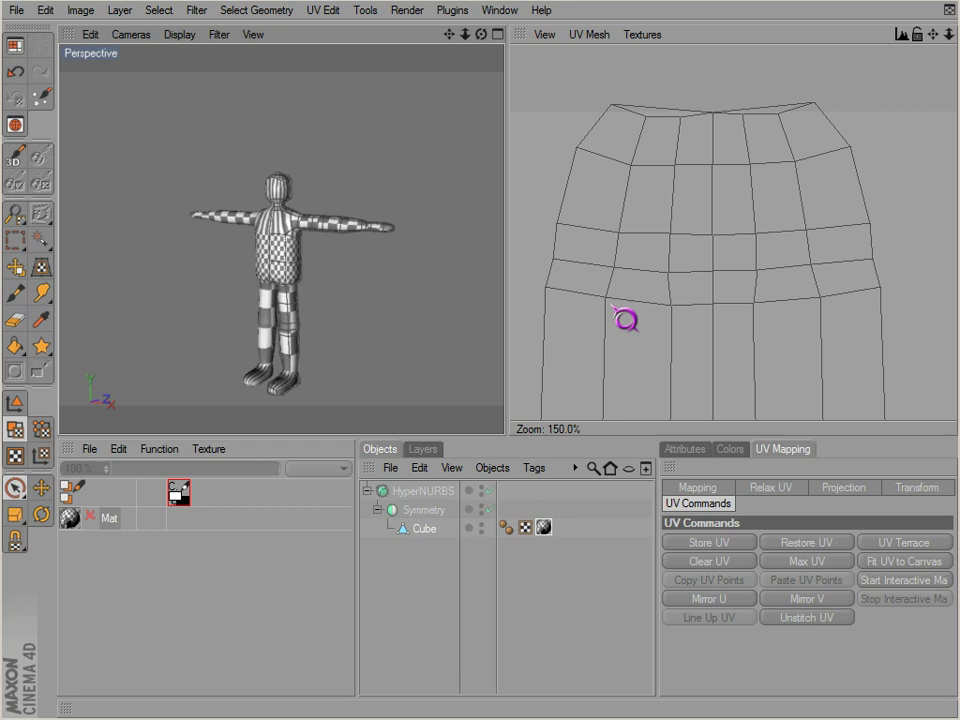
# - Select the entire arm UV island with Rectangle Selection
pyautogui.scroll(-4, 617, 308)
pyautogui.scroll(-1, 675, 304)
pyautogui.scroll(3, 733, 319)
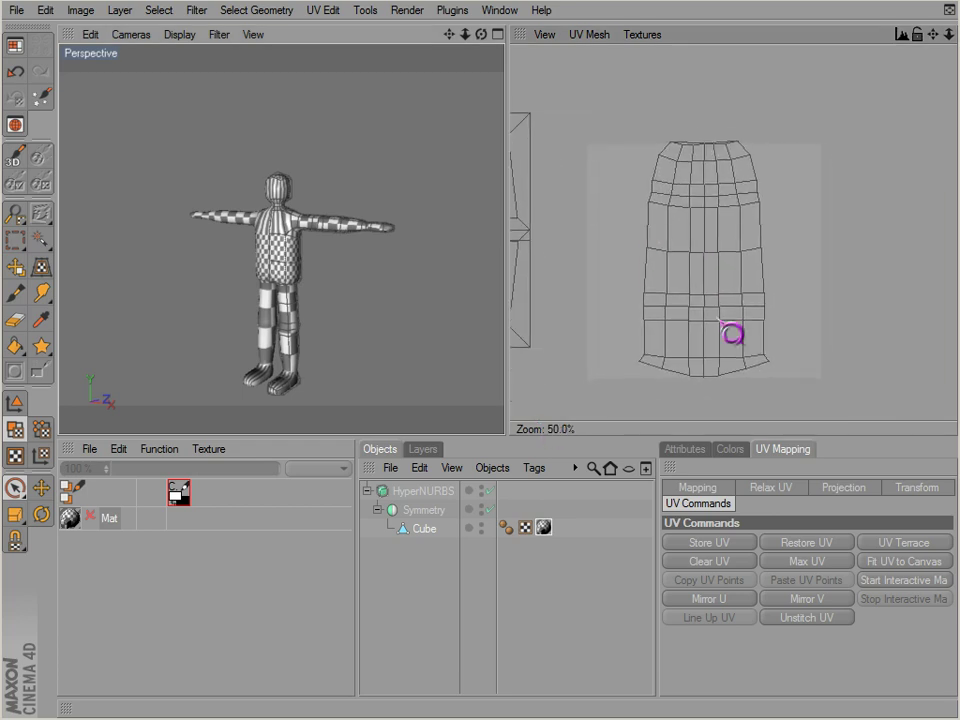
pyautogui.scroll(-1, 676, 217)
pyautogui.moveTo(676, 217); pyautogui.dragTo(729, 270)
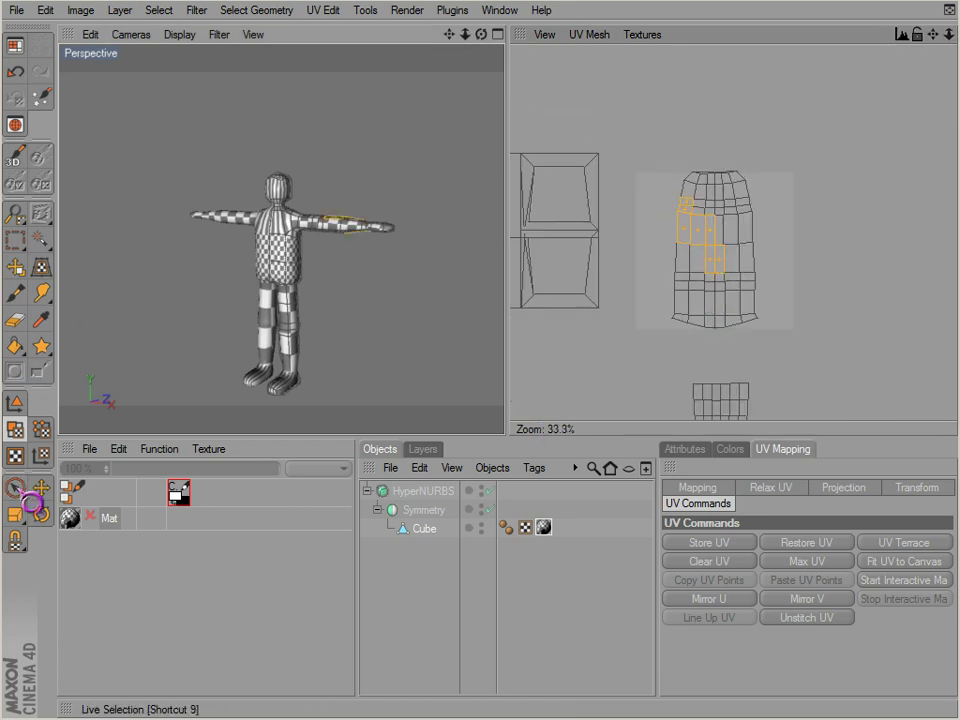
pyautogui.moveTo(15, 487); pyautogui.dragTo(96, 512)
pyautogui.moveTo(767, 124); pyautogui.dragTo(638, 362)
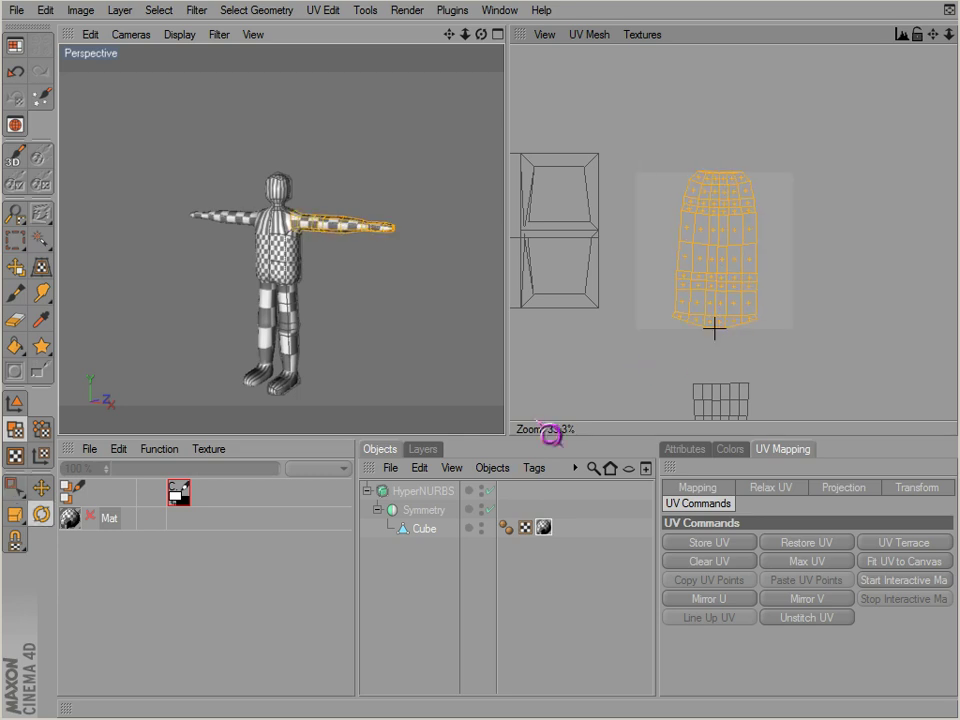
# - Undo the free rotation, quantize Rotate to 45°, and rotate the arm UV island 90° clockwise
pyautogui.moveTo(551, 433); pyautogui.dragTo(729, 349)
pyautogui.hotkey('ctrl', 'z')
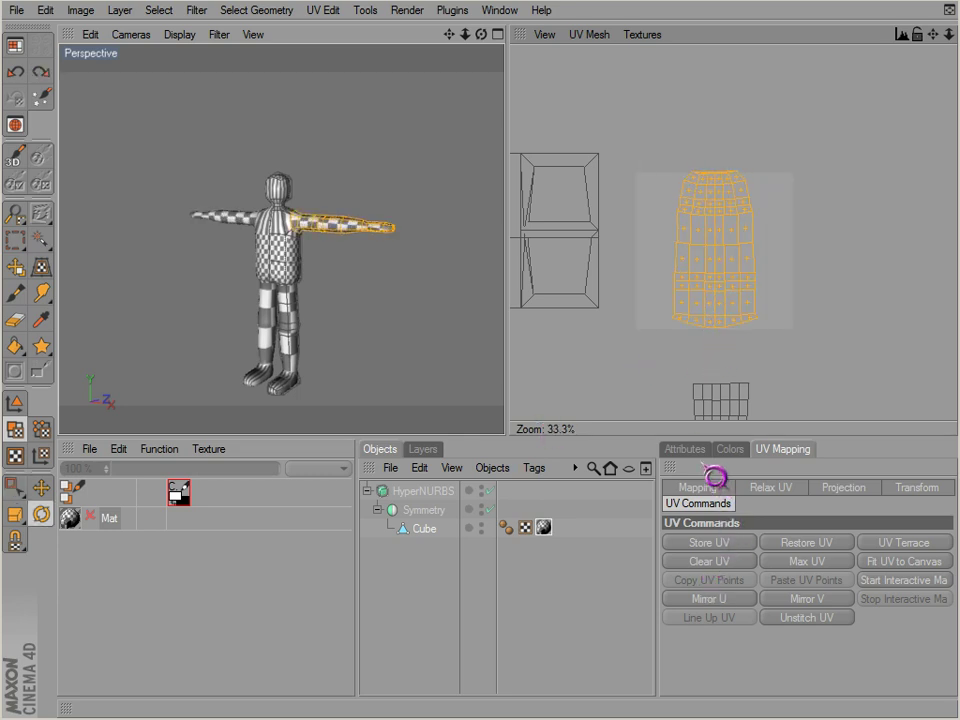
pyautogui.click(685, 449)
pyautogui.click(737, 538)
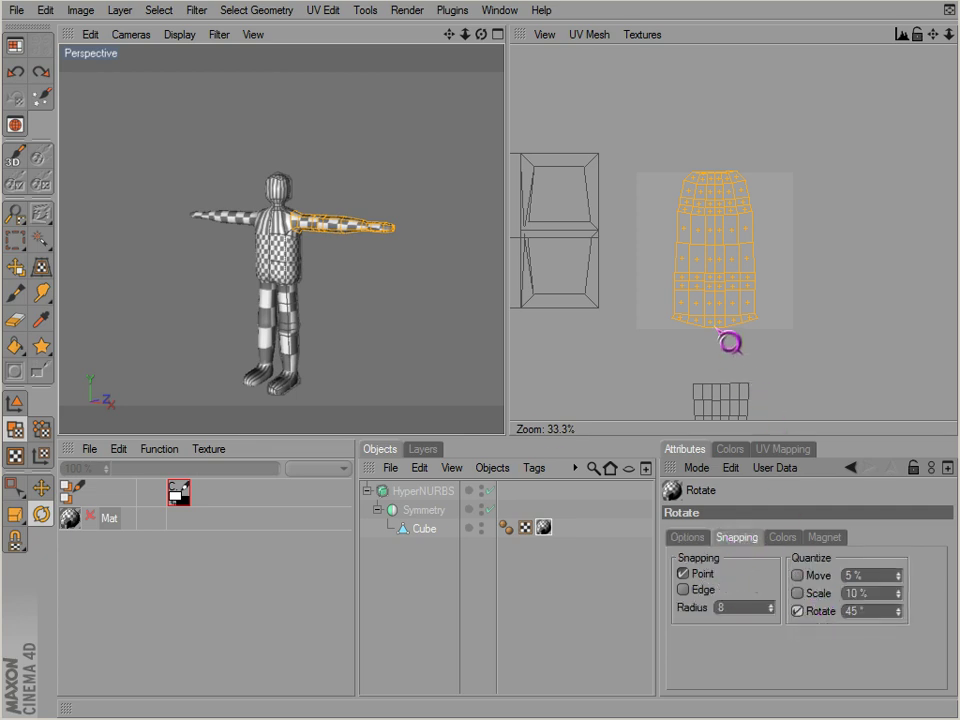
pyautogui.moveTo(717, 329); pyautogui.dragTo(814, 235)
# - Scale the arm UV island down and move it just outside the canvas's right edge
pyautogui.press('e')
pyautogui.press('t')
pyautogui.press('e')
# - Select the leg UV island and move it to the lower-right corner of the UV canvas
pyautogui.keyDown('alt'); pyautogui.moveTo(743, 350); pyautogui.dragTo(727, 261, button='middle'); pyautogui.keyUp('alt')
pyautogui.press('space')
pyautogui.moveTo(662, 262); pyautogui.dragTo(767, 380)
pyautogui.press('e')
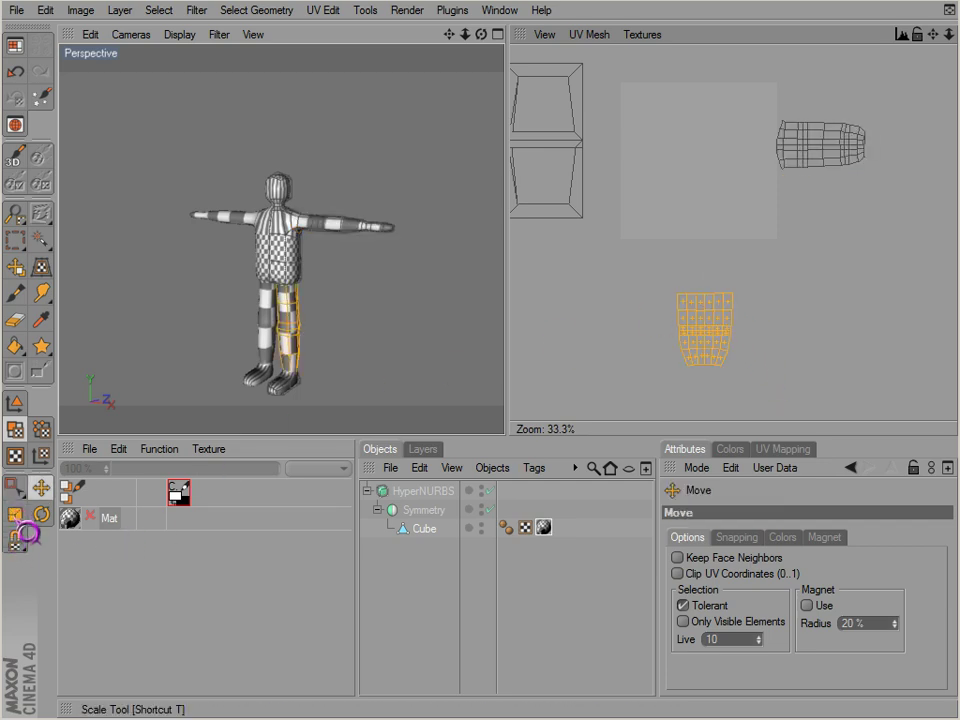
pyautogui.moveTo(16, 520); pyautogui.dragTo(35, 534)
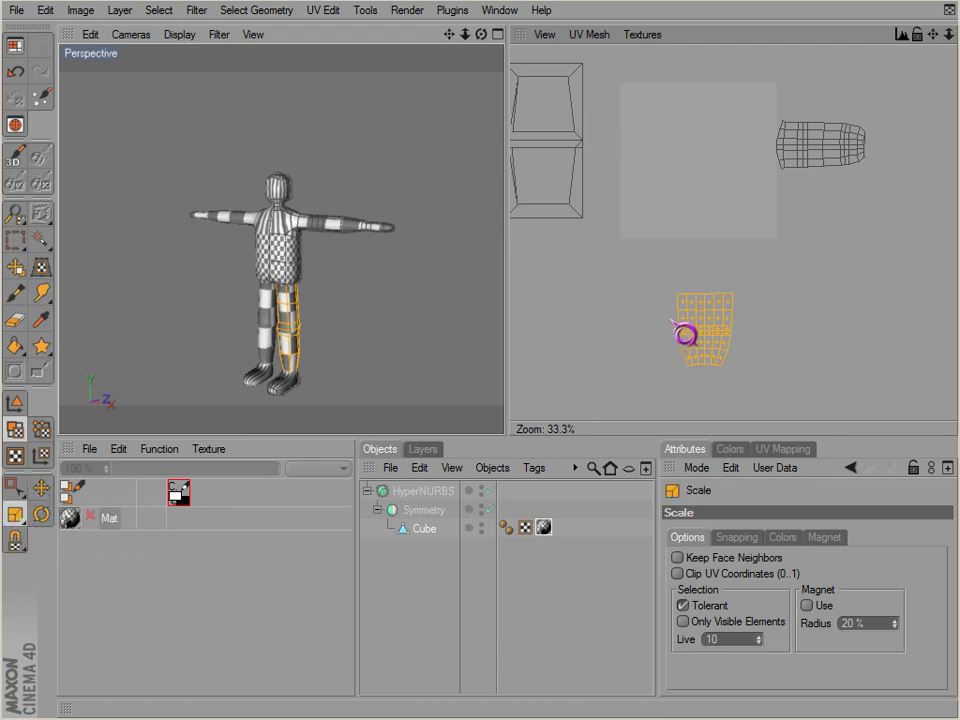
pyautogui.press('e')
pyautogui.moveTo(699, 326); pyautogui.dragTo(773, 240)
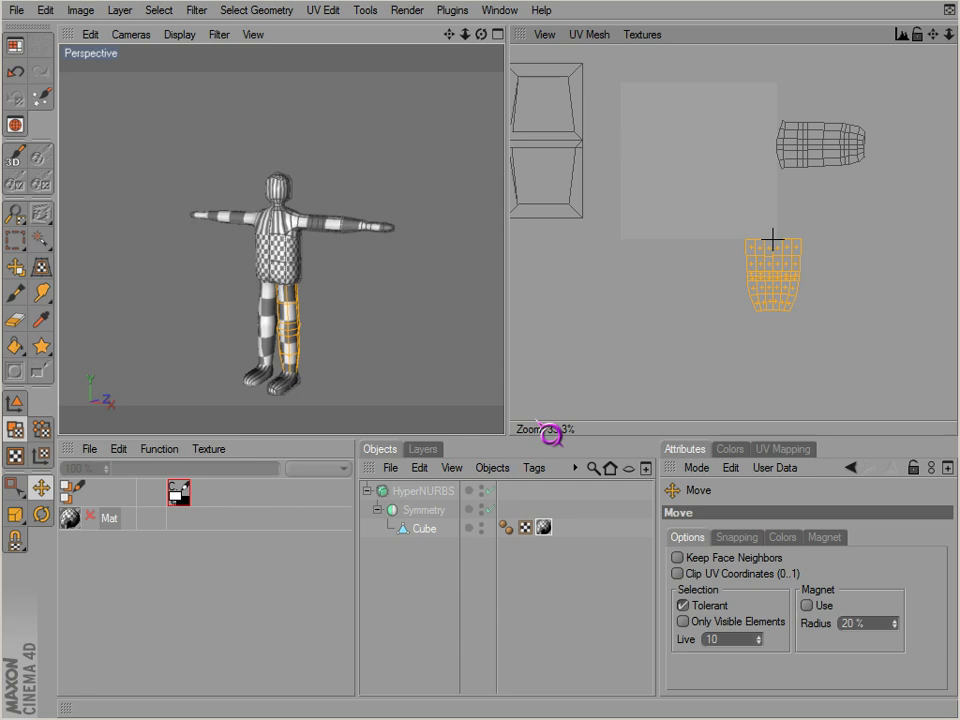
pyautogui.scroll(2, 716, 312)
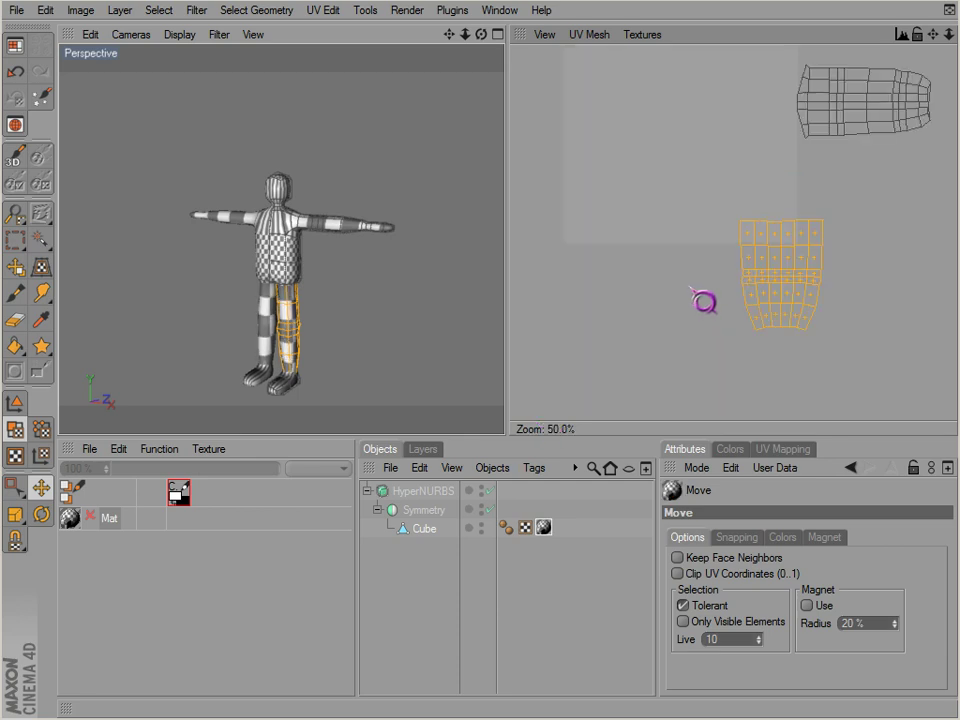
# - Select the remaining square block of UVs beside the canvas and examine which model parts it covers
pyautogui.scroll(-1, 692, 290)
pyautogui.keyDown('alt'); pyautogui.moveTo(671, 218); pyautogui.dragTo(797, 282, button='middle'); pyautogui.keyUp('alt')
pyautogui.press('space')
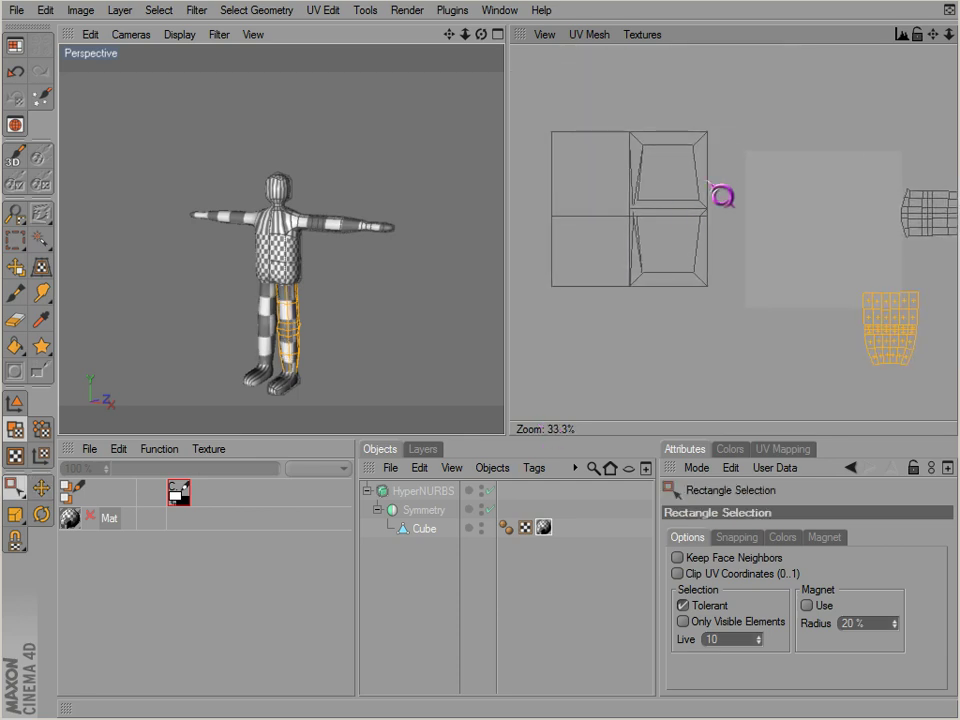
pyautogui.moveTo(765, 81); pyautogui.dragTo(536, 300)
pyautogui.scroll(-1, 578, 298)
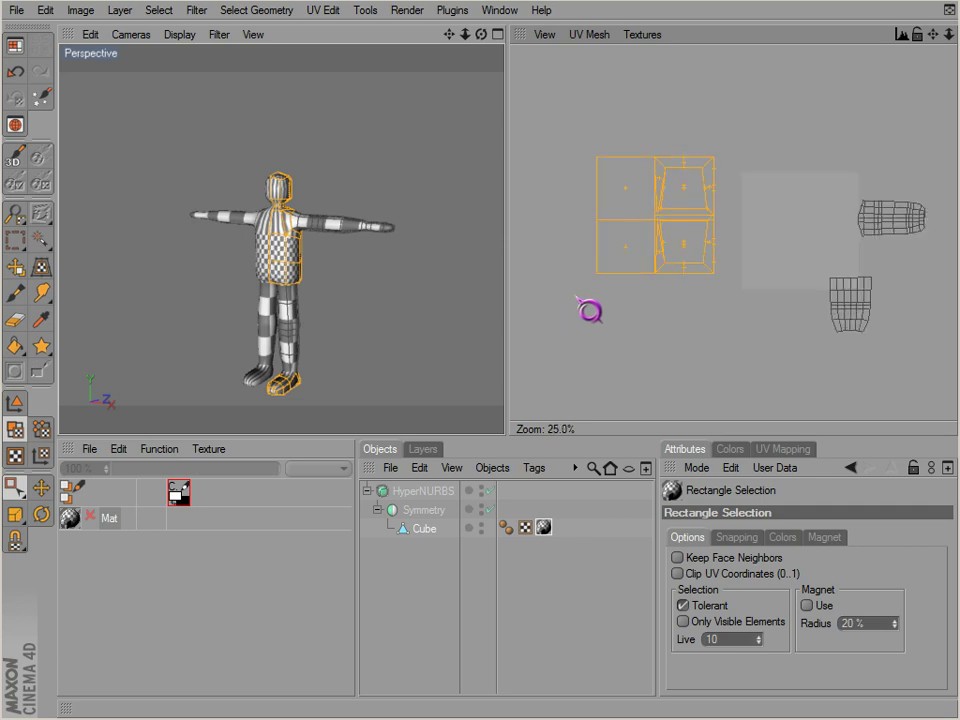
pyautogui.keyDown('alt'); pyautogui.moveTo(783, 228); pyautogui.dragTo(766, 230, button='middle'); pyautogui.keyUp('alt')
# - Select only the foot polygons on the model, removing the lower-leg polygons from the selection
pyautogui.moveTo(268, 279)
pyautogui.keyDown('alt'); pyautogui.mouseDown()
pyautogui.moveTo(232, 284)
pyautogui.moveTo(254, 281)
pyautogui.mouseUp(); pyautogui.keyUp('alt')
pyautogui.scroll(2, 268, 279)
pyautogui.scroll(1, 268, 281)
pyautogui.keyDown('alt'); pyautogui.moveTo(281, 330); pyautogui.dragTo(291, 146, button='middle'); pyautogui.keyUp('alt')
pyautogui.scroll(3, 281, 330)
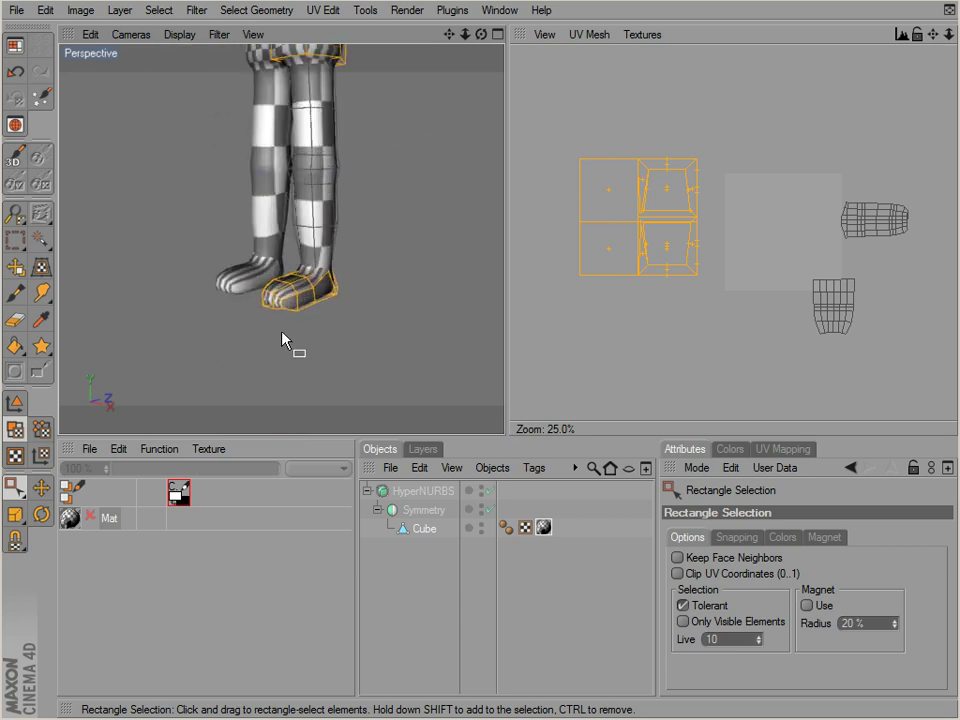
pyautogui.keyDown('alt'); pyautogui.moveTo(315, 369); pyautogui.dragTo(366, 366); pyautogui.keyUp('alt')
pyautogui.moveTo(210, 321); pyautogui.dragTo(444, 242)
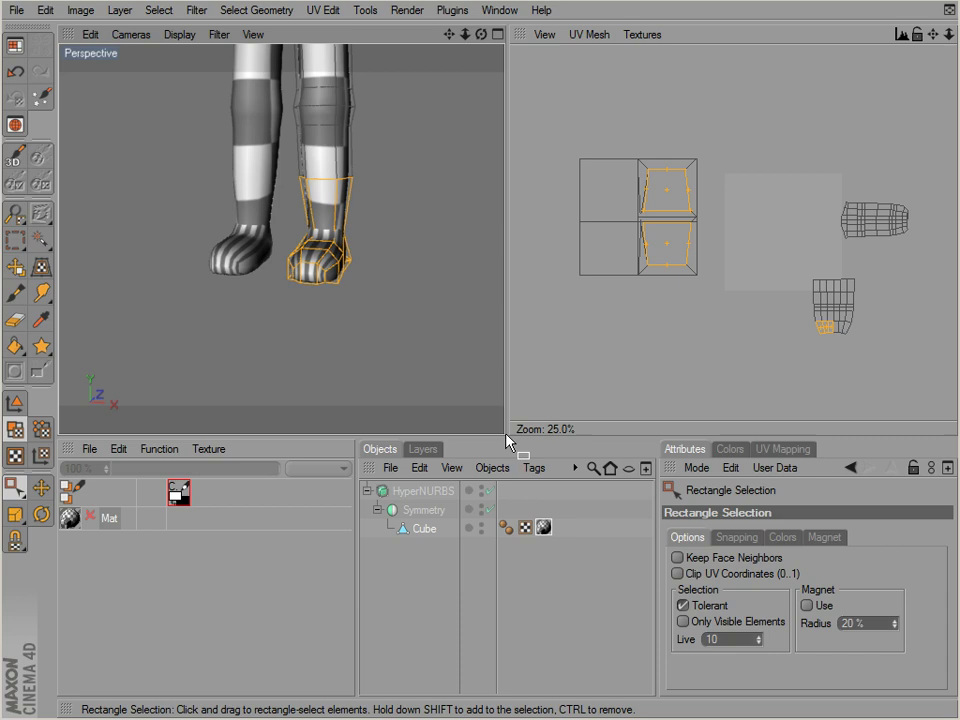
pyautogui.keyDown('alt'); pyautogui.moveTo(508, 444); pyautogui.dragTo(399, 227); pyautogui.keyUp('alt')
pyautogui.moveTo(403, 158); pyautogui.dragTo(228, 201)
pyautogui.keyDown('alt'); pyautogui.moveTo(228, 201); pyautogui.dragTo(163, 229); pyautogui.keyUp('alt')
# - Switch to the Startup Layout and rotate the Cube's object axis to a heading of -90°
pyautogui.click(12, 50)
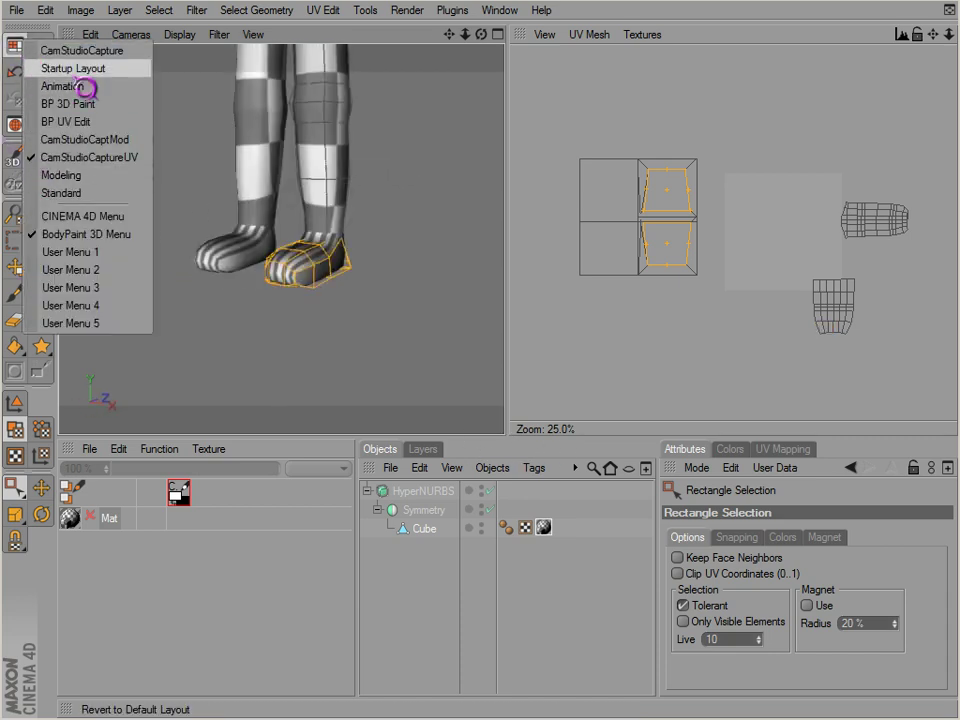
pyautogui.click(81, 64)
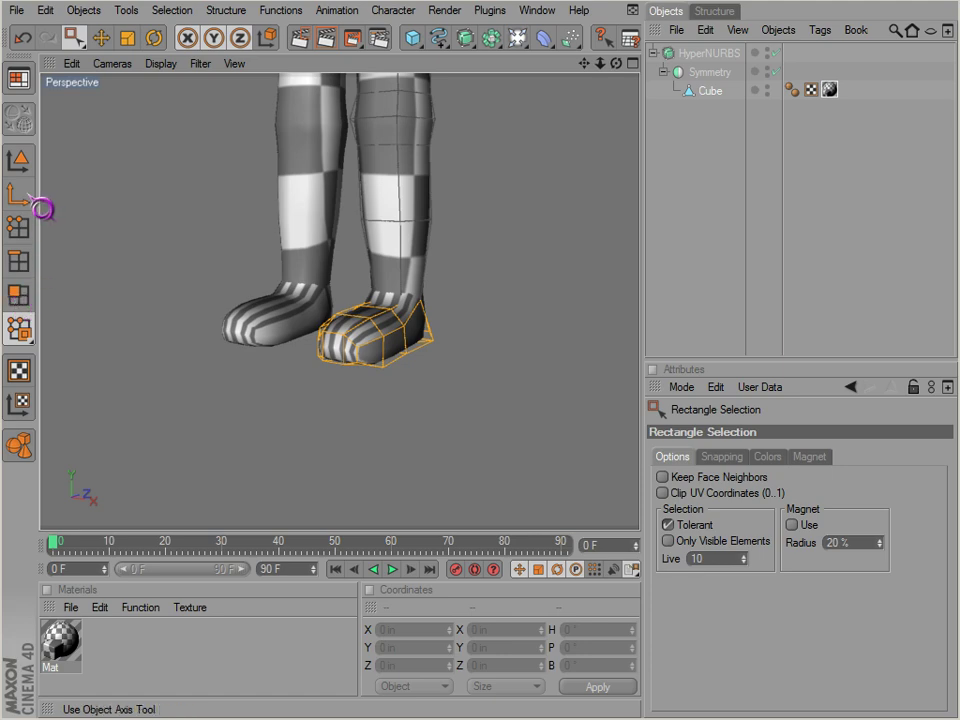
pyautogui.click(22, 196)
pyautogui.scroll(-3, 338, 297)
pyautogui.keyDown('alt'); pyautogui.moveTo(340, 297); pyautogui.dragTo(343, 368, button='middle'); pyautogui.keyUp('alt')
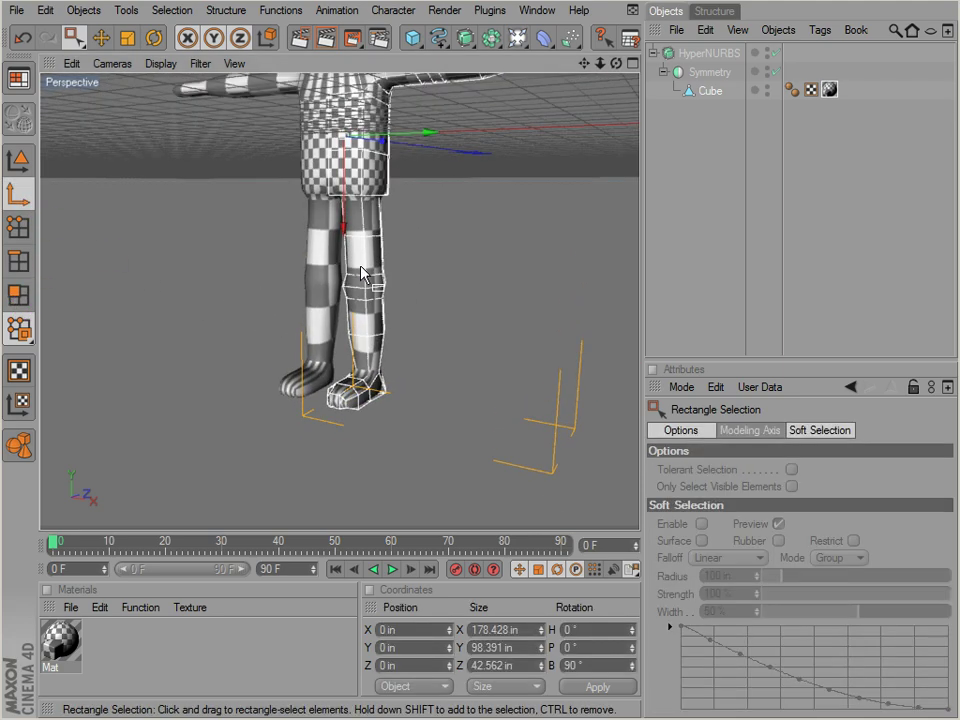
pyautogui.keyDown('alt'); pyautogui.moveTo(343, 368); pyautogui.dragTo(538, 440); pyautogui.keyUp('alt')
pyautogui.press('r')
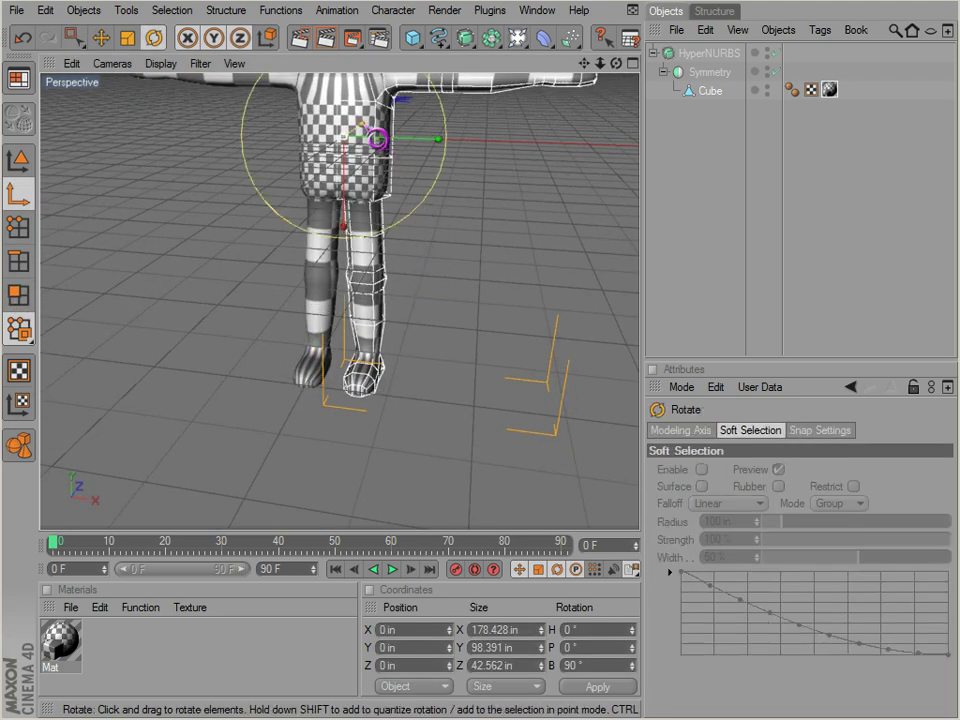
pyautogui.moveTo(346, 184); pyautogui.dragTo(551, 452)
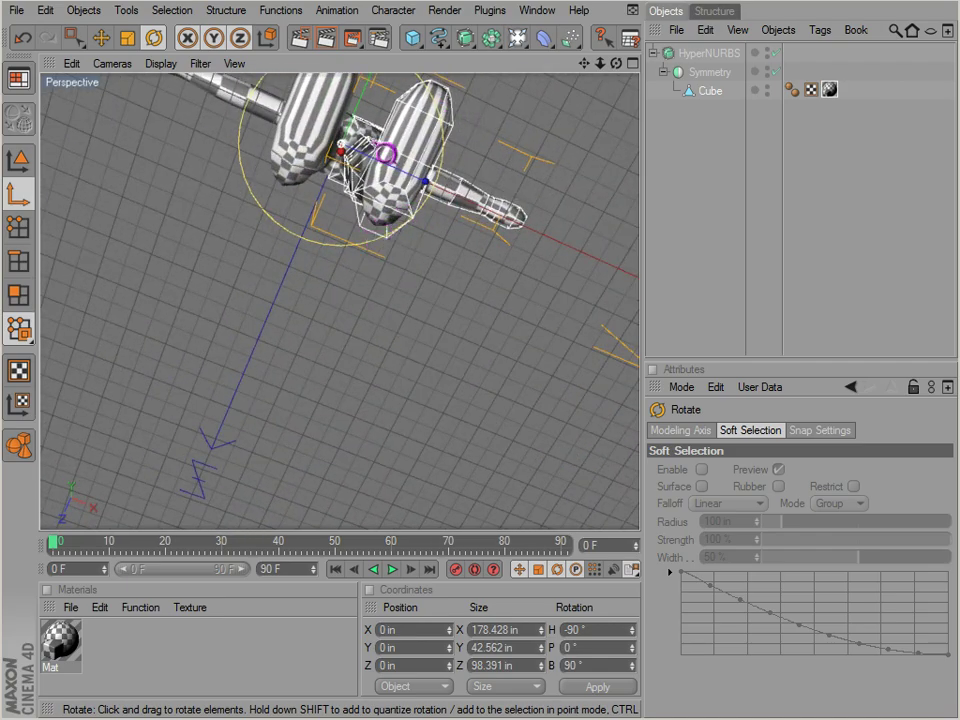
pyautogui.keyDown('alt'); pyautogui.moveTo(384, 155); pyautogui.dragTo(550, 450); pyautogui.keyUp('alt')
# - Return to the CamStudioCaptureUV layout and bring up the foot's UV polygon selection with the UV mapping commands
pyautogui.click(17, 79)
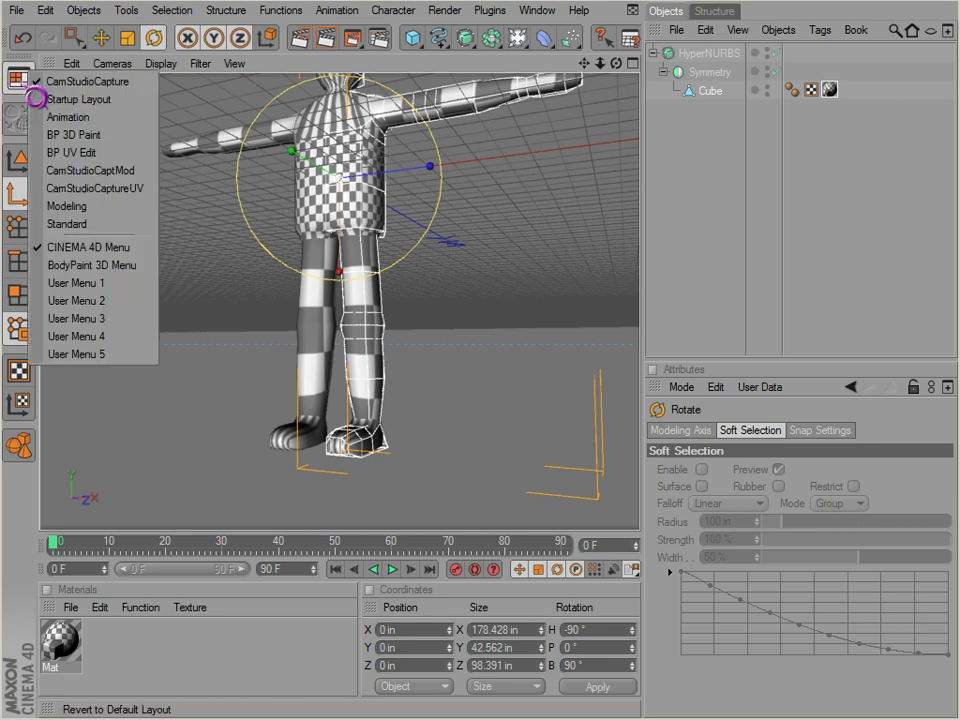
pyautogui.click(80, 188)
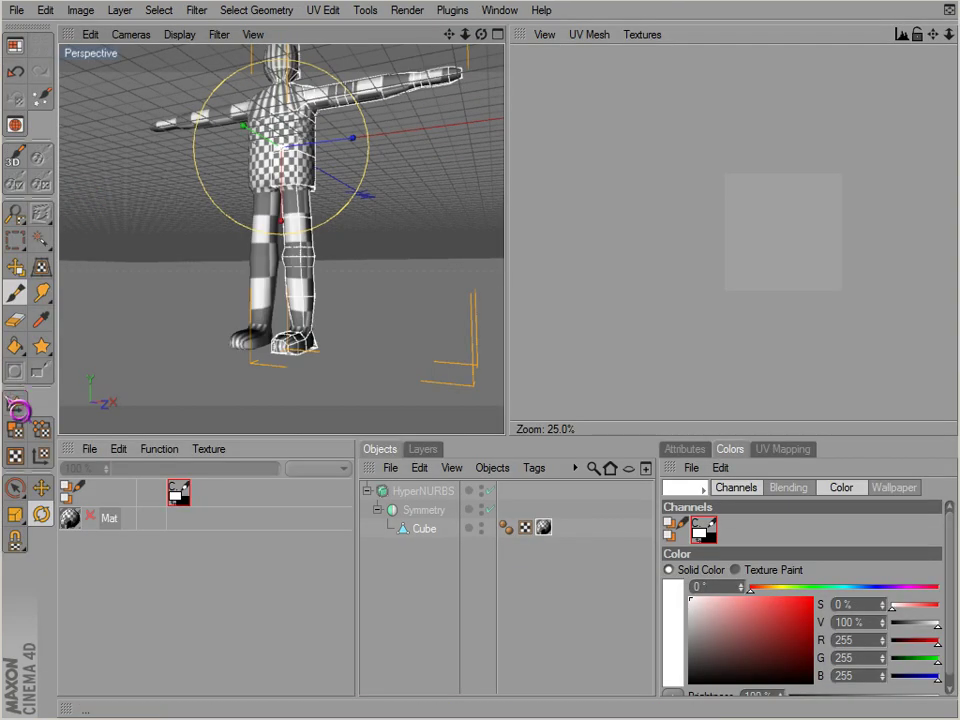
pyautogui.click(15, 429)
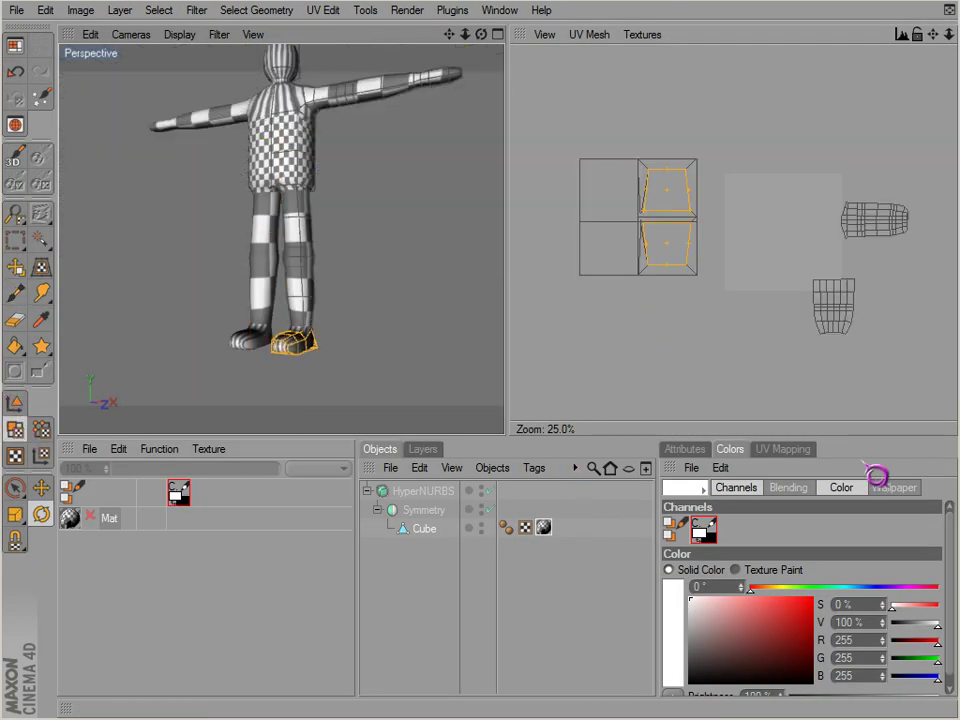
pyautogui.click(783, 449)
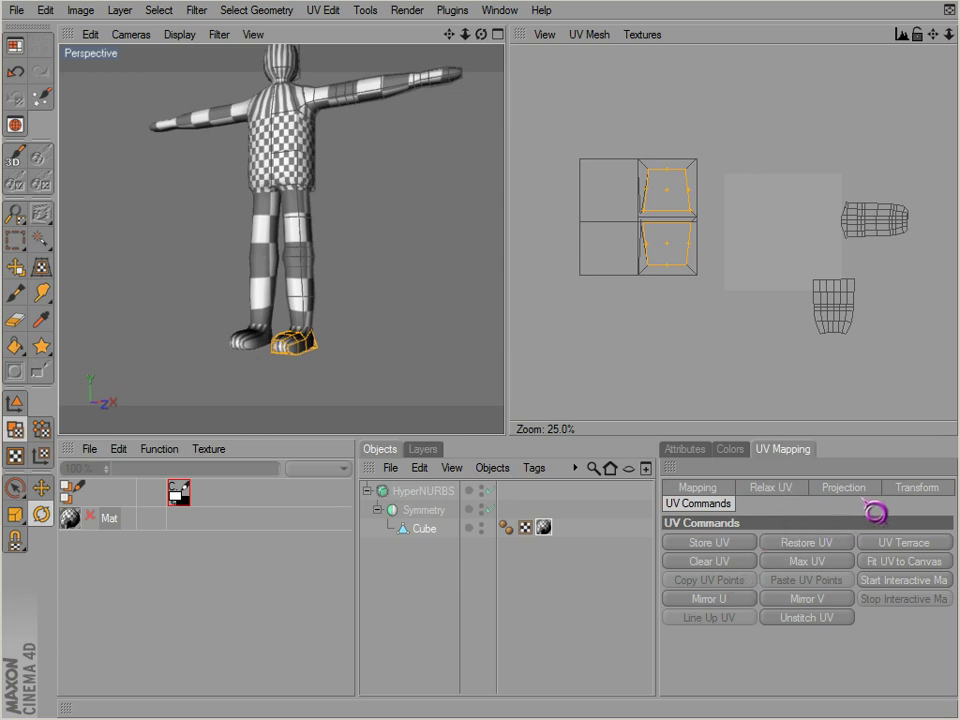
# - Transform the foot UVs with scale X 0.86 and Y 0.84, and move them by X 0.44 with Y -0.12 and Y 0.31
pyautogui.click(912, 492)
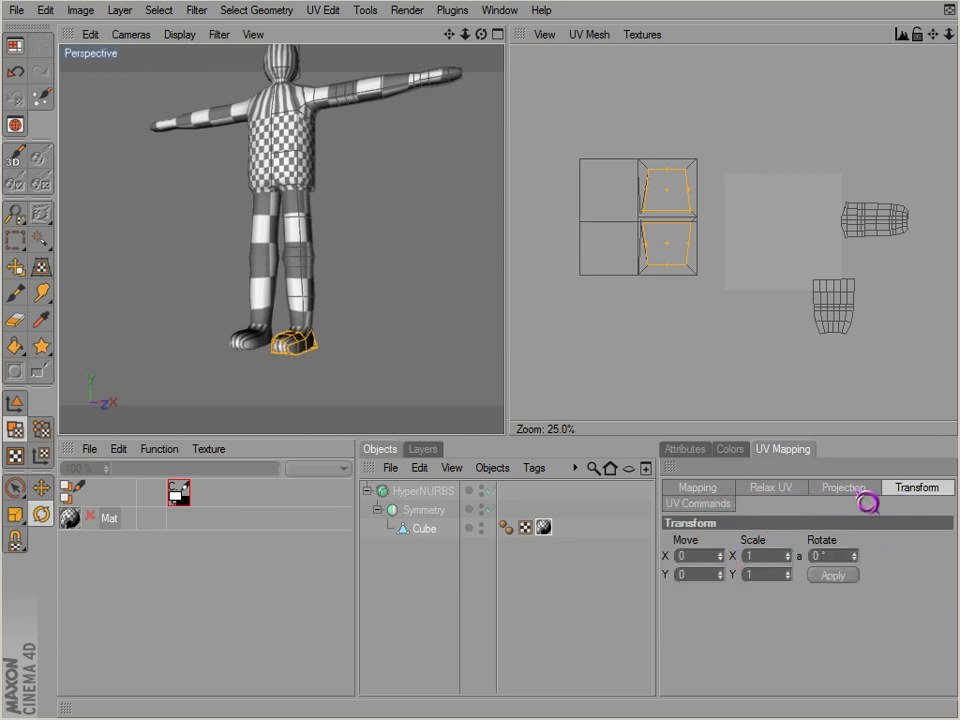
pyautogui.click(860, 495)
pyautogui.click(928, 496)
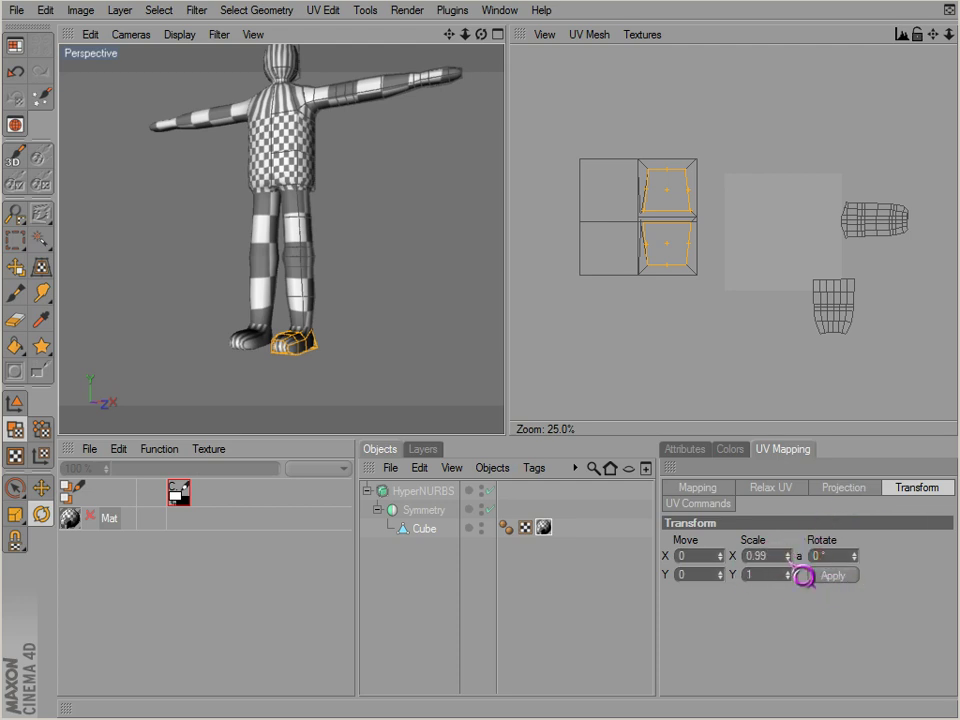
pyautogui.click(789, 560)
pyautogui.click(789, 560)
pyautogui.scroll(2, 700, 230)
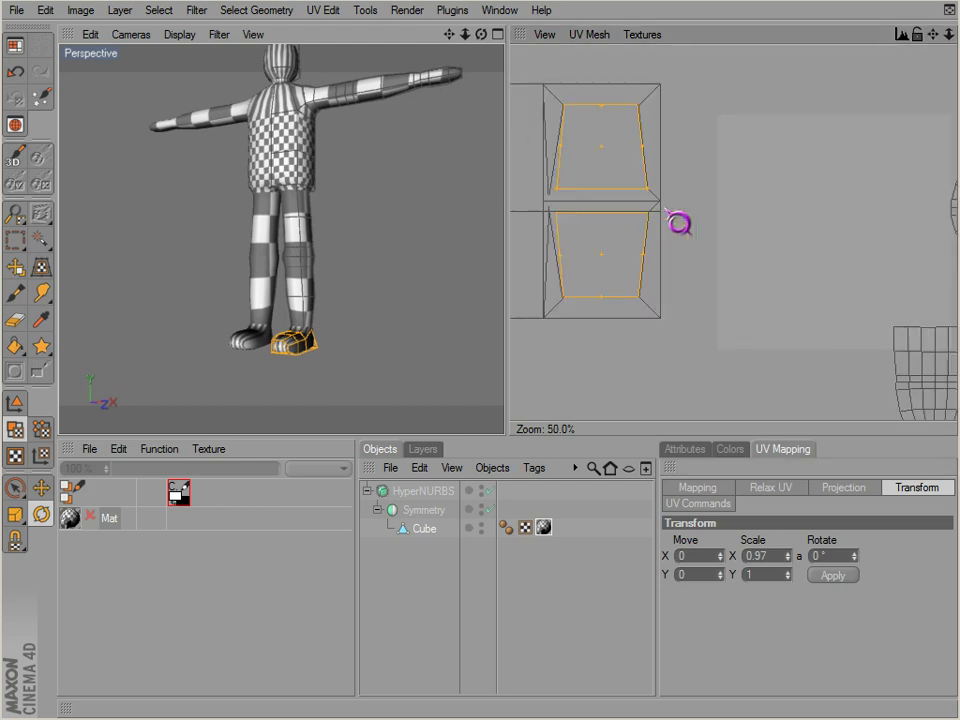
pyautogui.hotkey('ctrl', 'z')
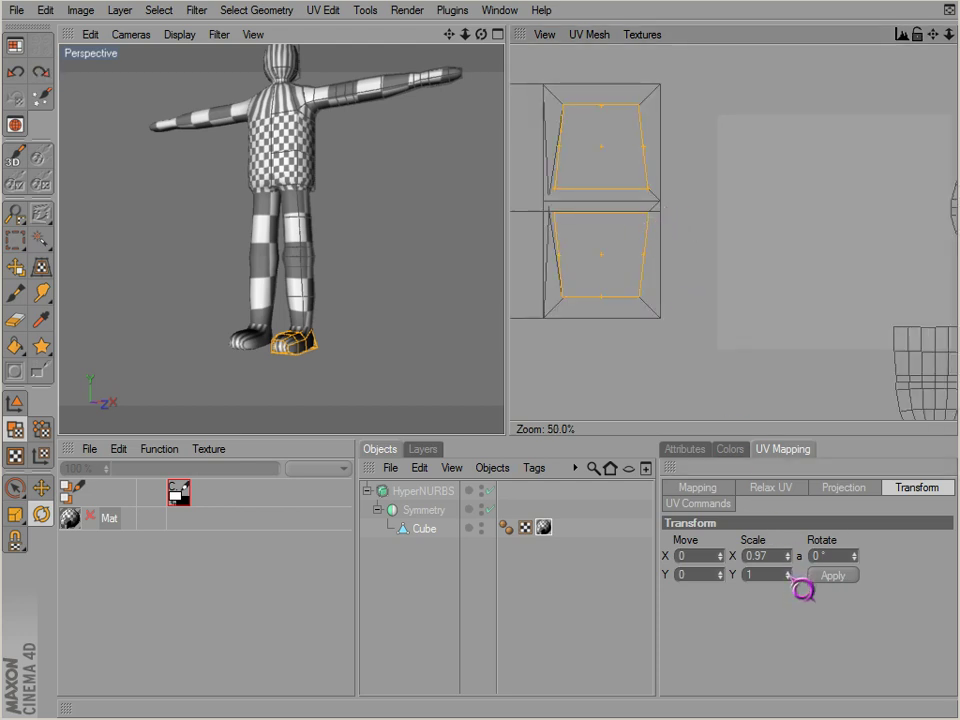
pyautogui.moveTo(789, 577); pyautogui.dragTo(790, 579)
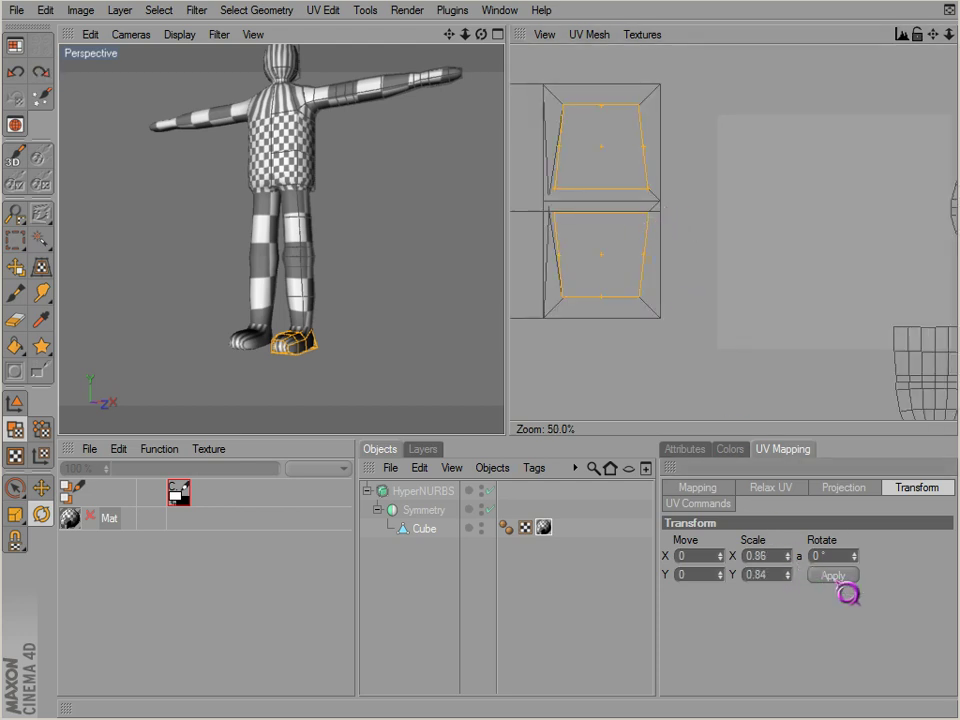
pyautogui.click(836, 578)
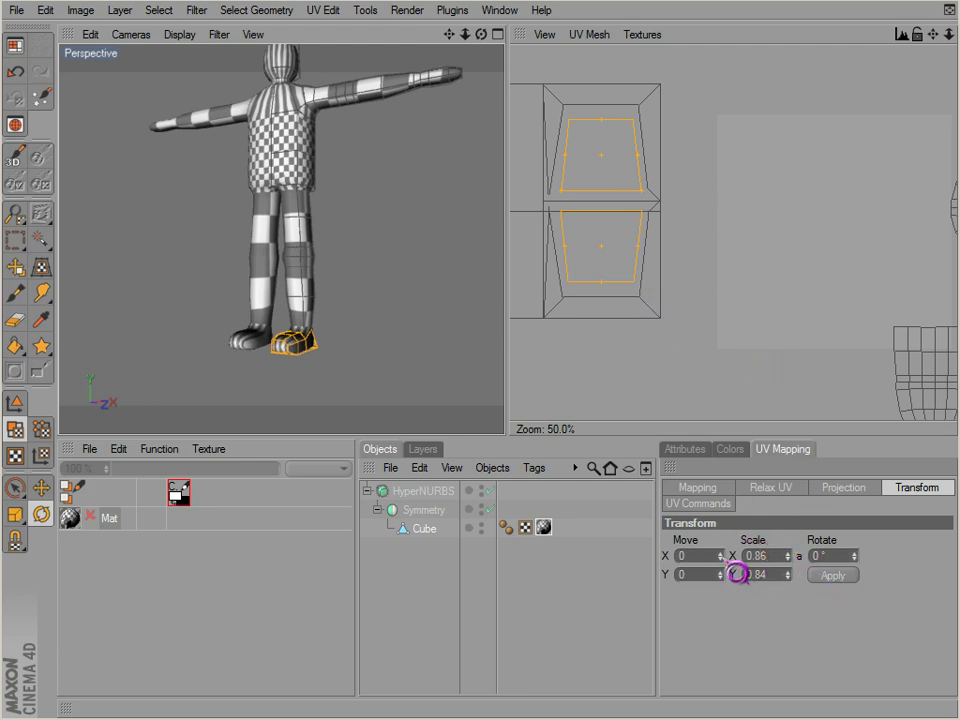
pyautogui.click(833, 576)
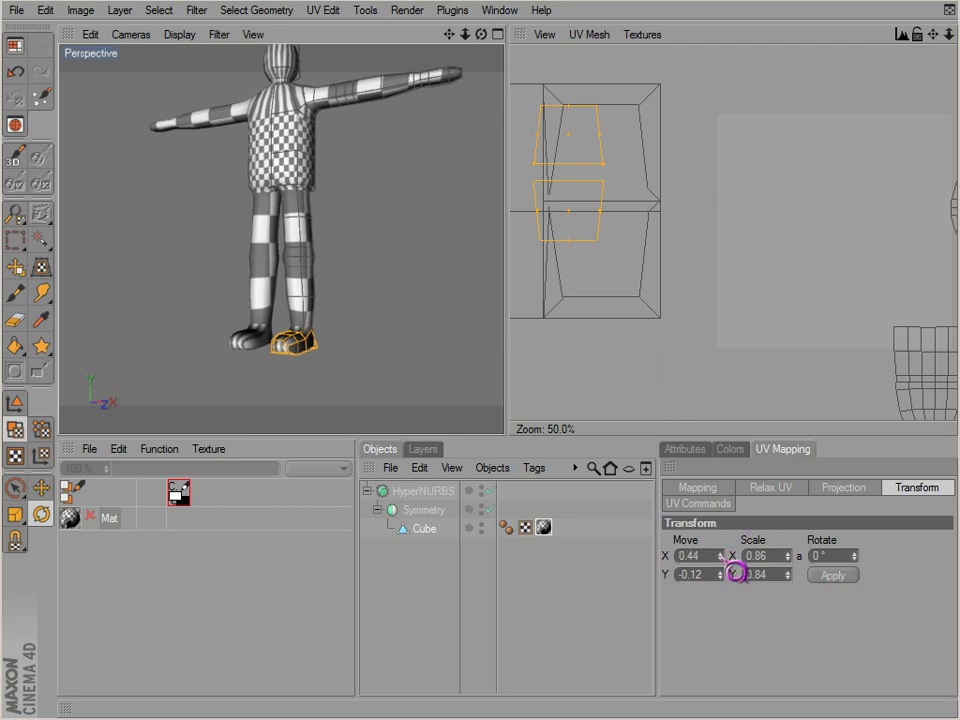
pyautogui.click(833, 576)
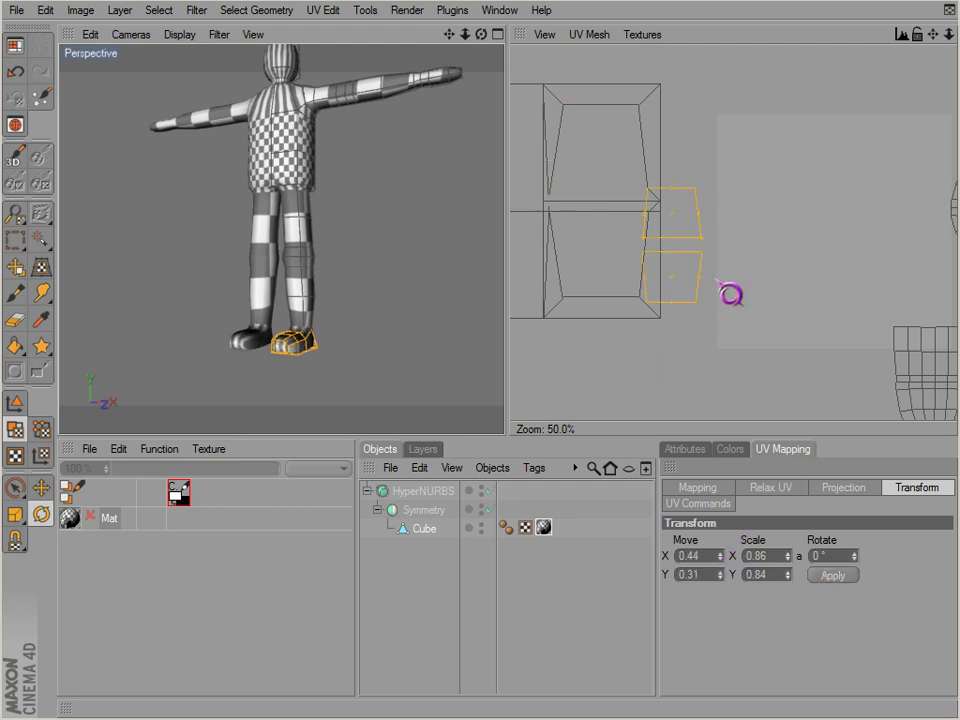
# - Compare Sphere and Cylinder projections on the foot UVs, keep Cylinder, and show the Relax UV settings
pyautogui.keyDown('alt'); pyautogui.moveTo(778, 329); pyautogui.dragTo(751, 319, button='middle'); pyautogui.keyUp('alt')
pyautogui.click(845, 488)
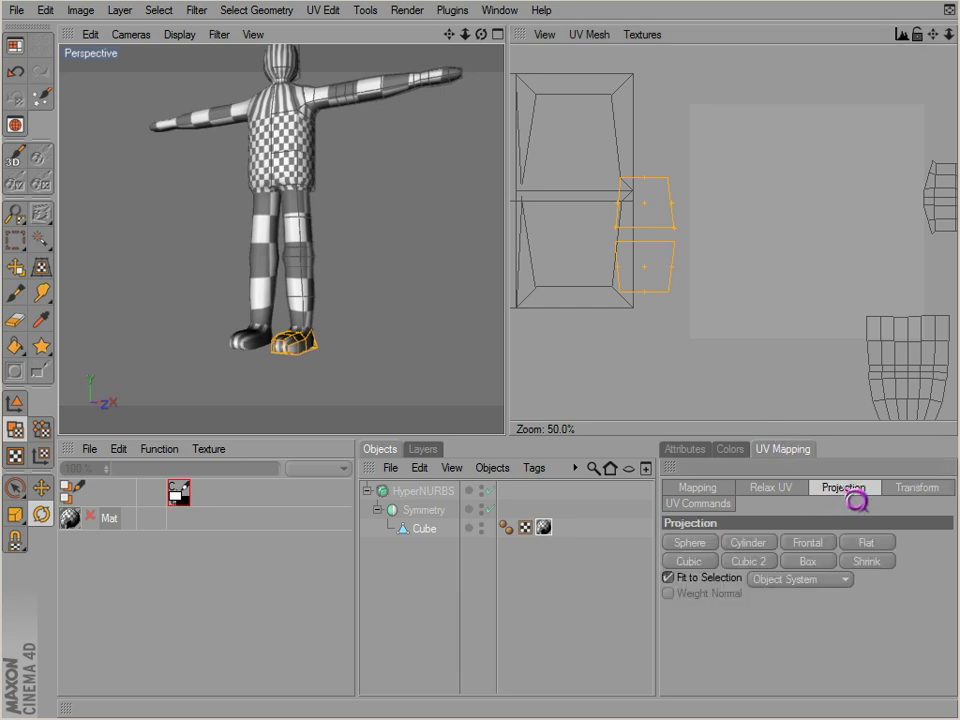
pyautogui.click(707, 560)
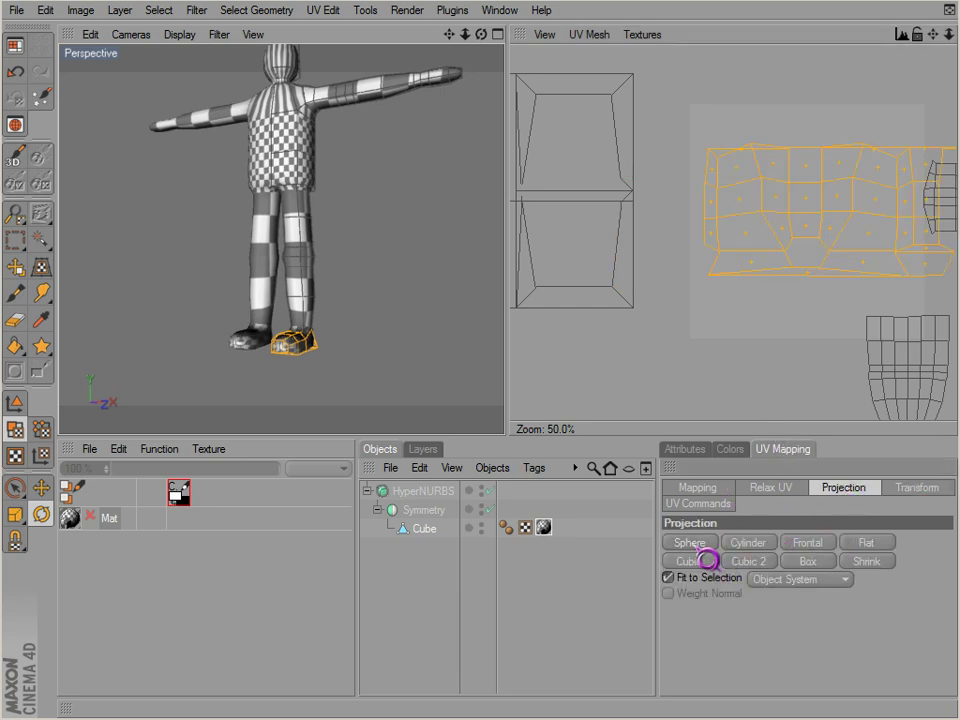
pyautogui.click(752, 560)
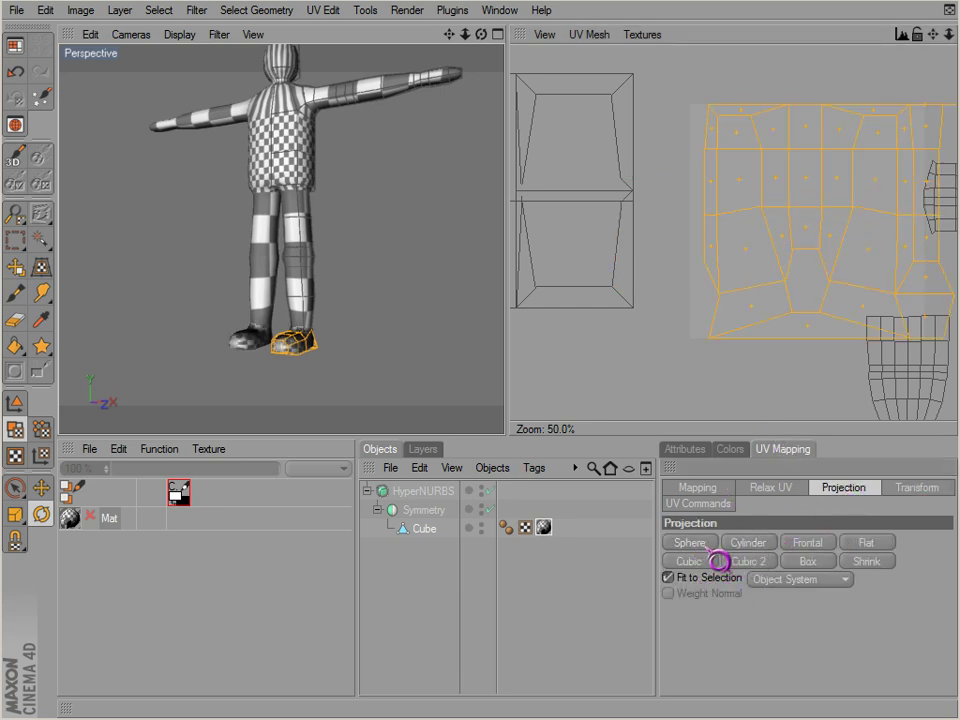
pyautogui.click(718, 561)
pyautogui.click(752, 560)
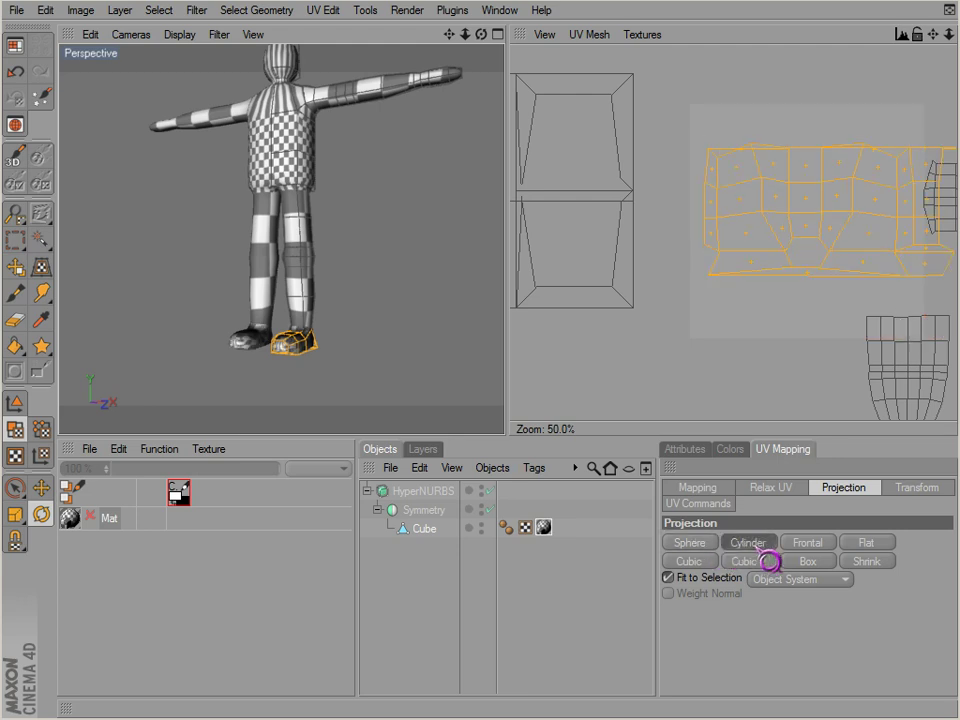
pyautogui.scroll(-1, 748, 330)
pyautogui.keyDown('alt'); pyautogui.moveTo(801, 281); pyautogui.dragTo(762, 291, button='middle'); pyautogui.keyUp('alt')
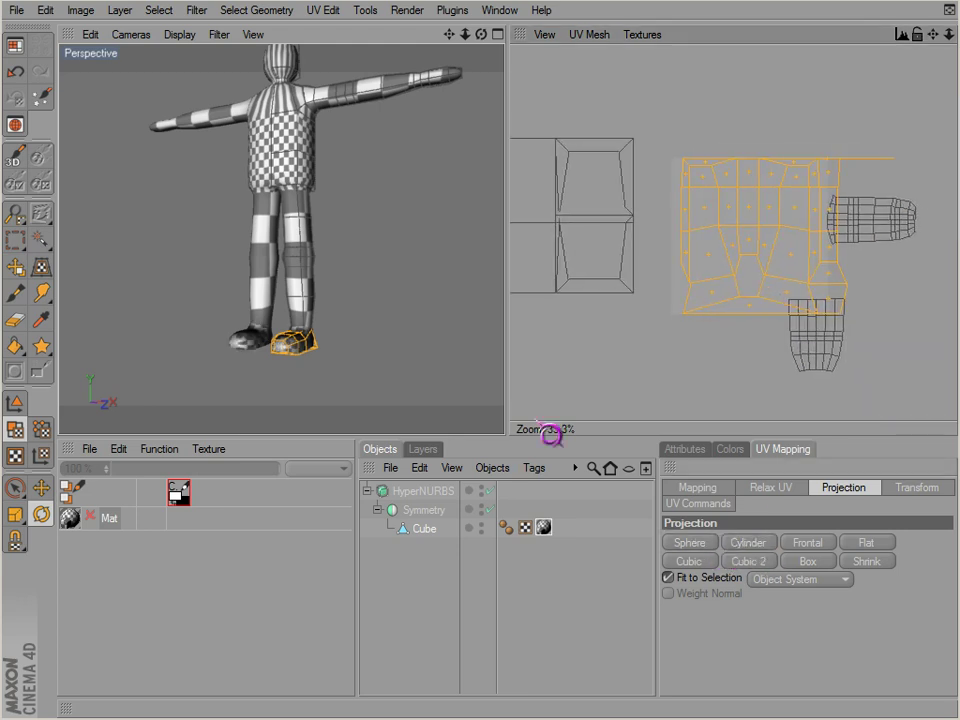
pyautogui.click(760, 488)
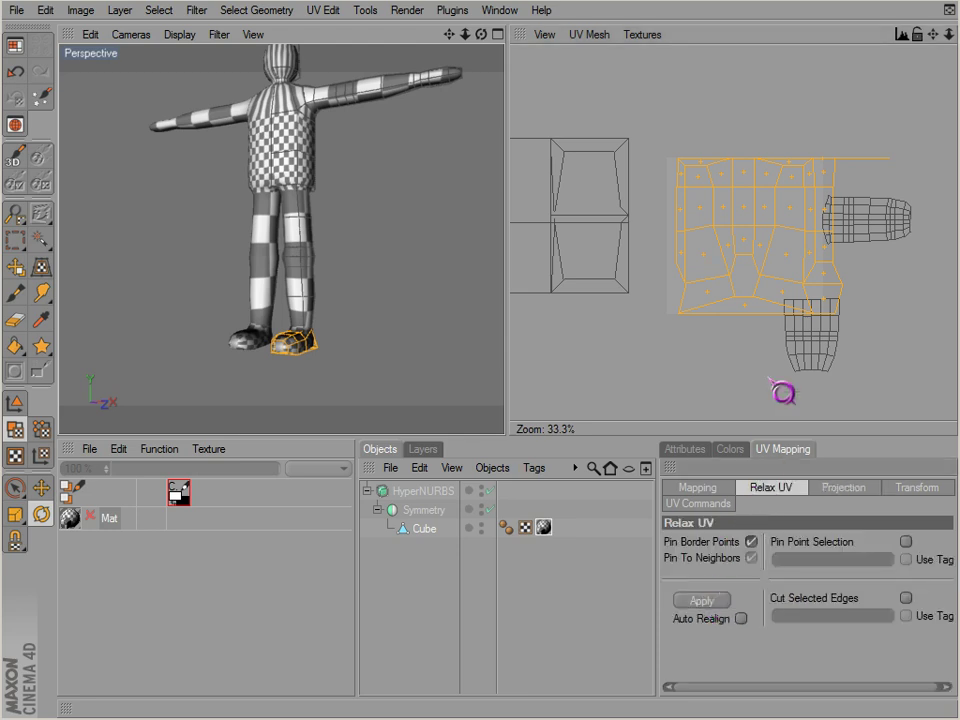
# - Display the UV points, then undo and redo the last projection to compare the Sphere and Cylinder layouts
pyautogui.click(42, 432)
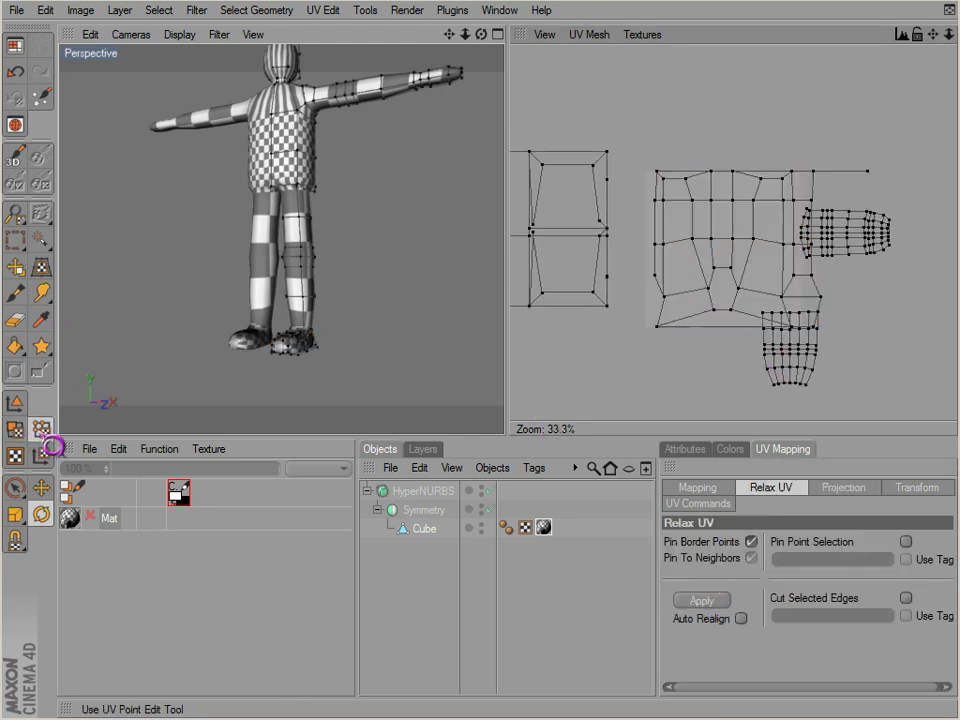
pyautogui.hotkey('ctrl', 'z')
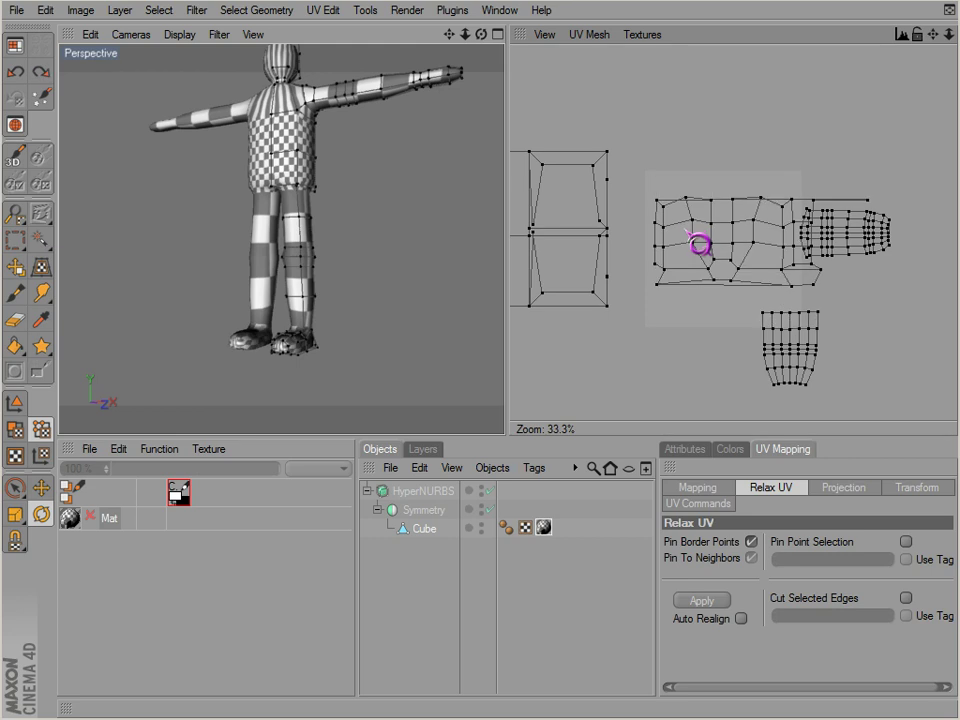
pyautogui.hotkey('ctrl', 'shift', 'z')
pyautogui.hotkey('ctrl', 'y')
pyautogui.hotkey('ctrl', 'y')
pyautogui.hotkey('ctrl', 'y')
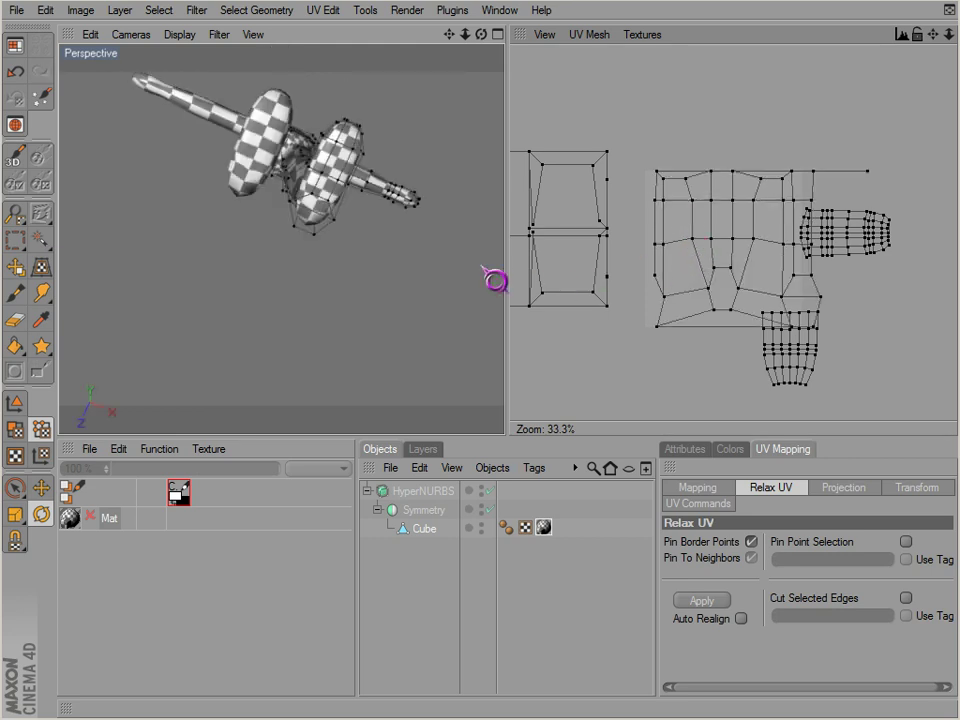
# - Return to UV polygon editing and move the foot UV island up so it sits just above the canvas
pyautogui.click(17, 431)
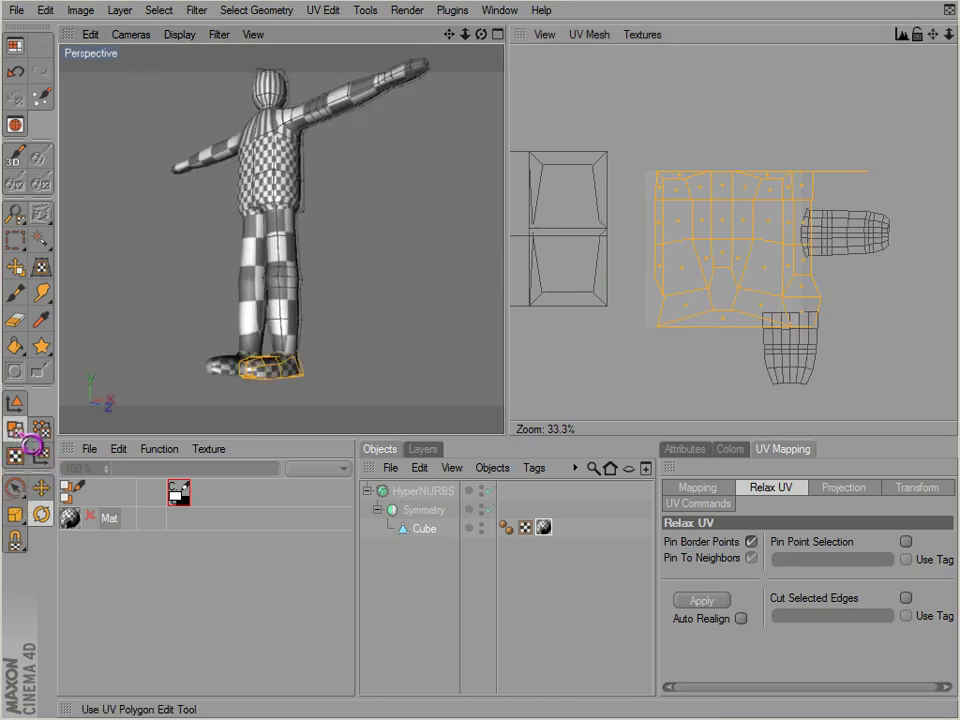
pyautogui.press('e')
pyautogui.moveTo(537, 421); pyautogui.dragTo(516, 355)
# - Select the arm and leg UV islands together and move them farther from the canvas, down and to the right
pyautogui.press('0')
pyautogui.moveTo(722, 197); pyautogui.dragTo(911, 397)
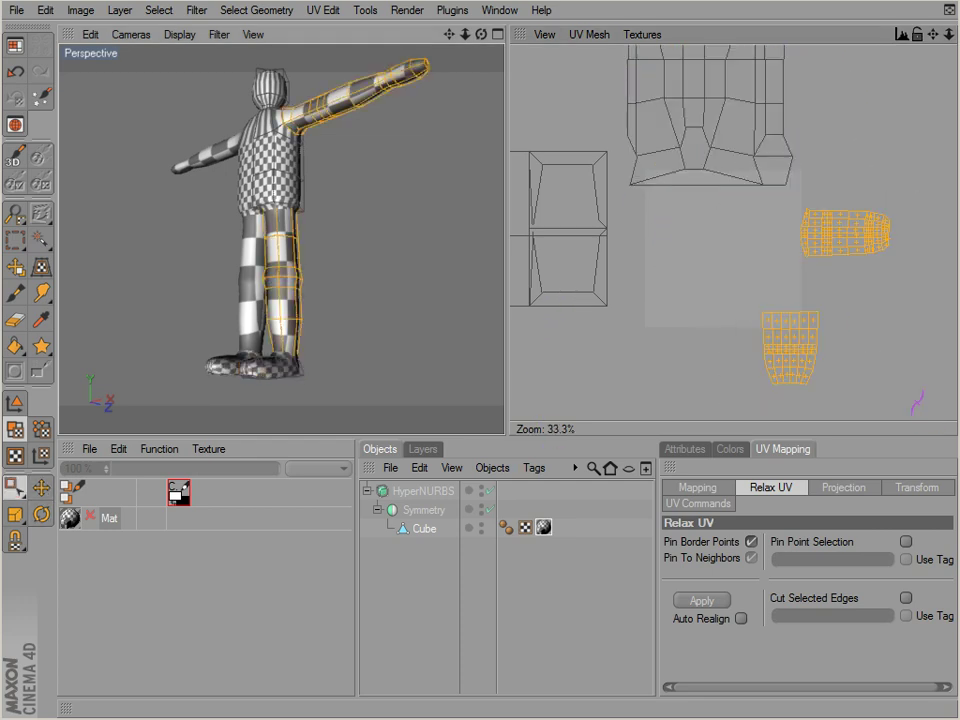
pyautogui.press('space')
pyautogui.moveTo(817, 355); pyautogui.dragTo(878, 406)
pyautogui.press('space')
# - Select the entire foot UV island above the canvas and try relaxing it with the border points pinned
pyautogui.scroll(-2, 797, 312)
pyautogui.keyDown('alt'); pyautogui.moveTo(797, 312); pyautogui.dragTo(784, 330, button='middle'); pyautogui.keyUp('alt')
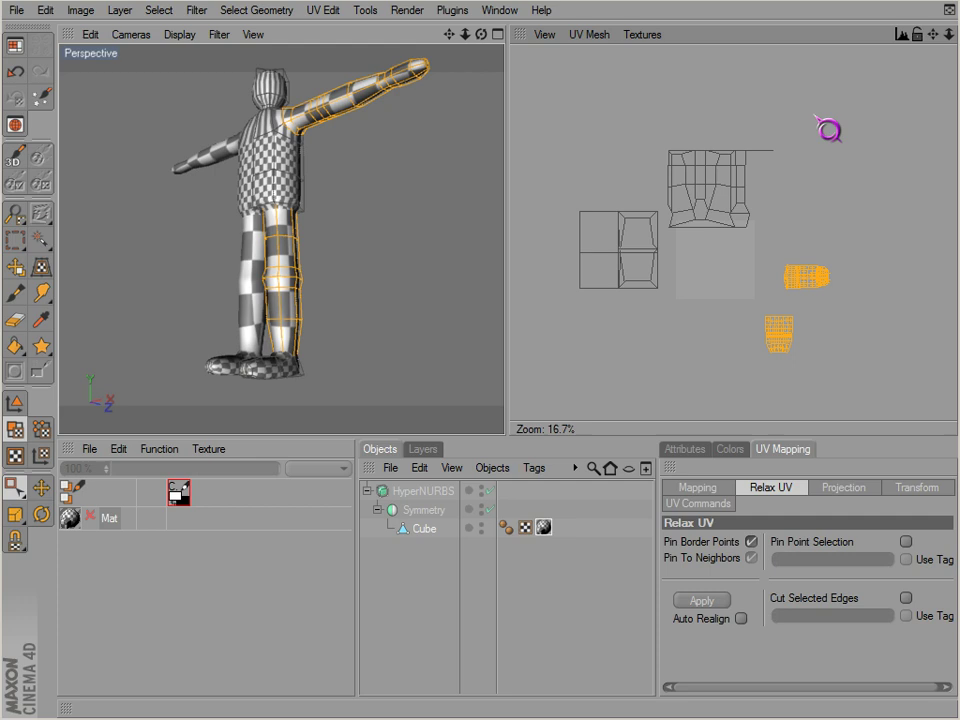
pyautogui.moveTo(817, 116); pyautogui.dragTo(660, 240)
pyautogui.scroll(2, 738, 380)
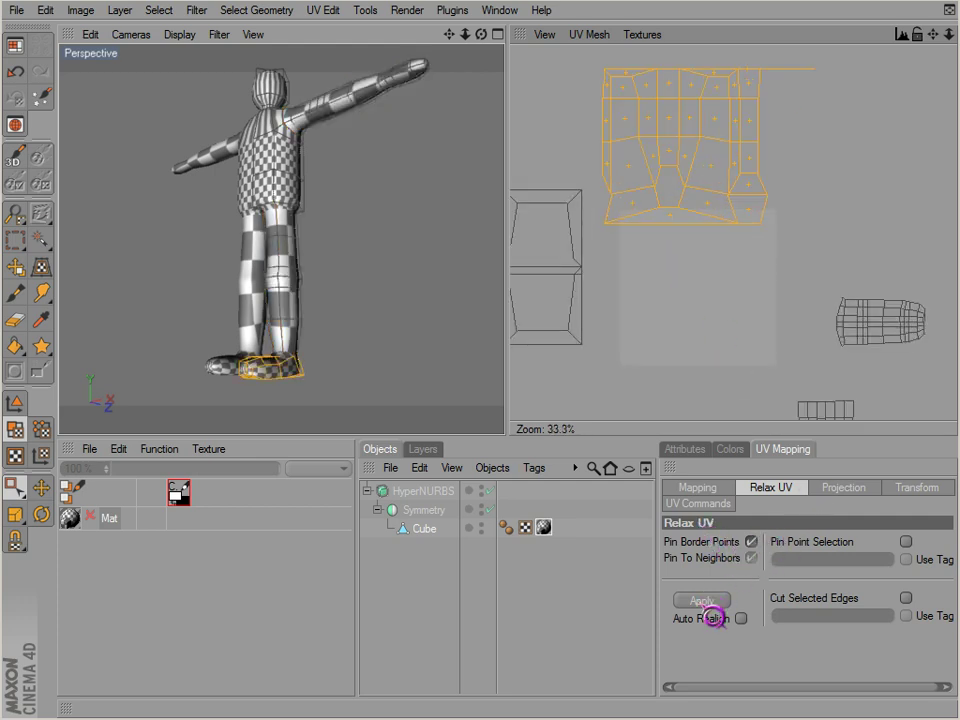
pyautogui.click(703, 601)
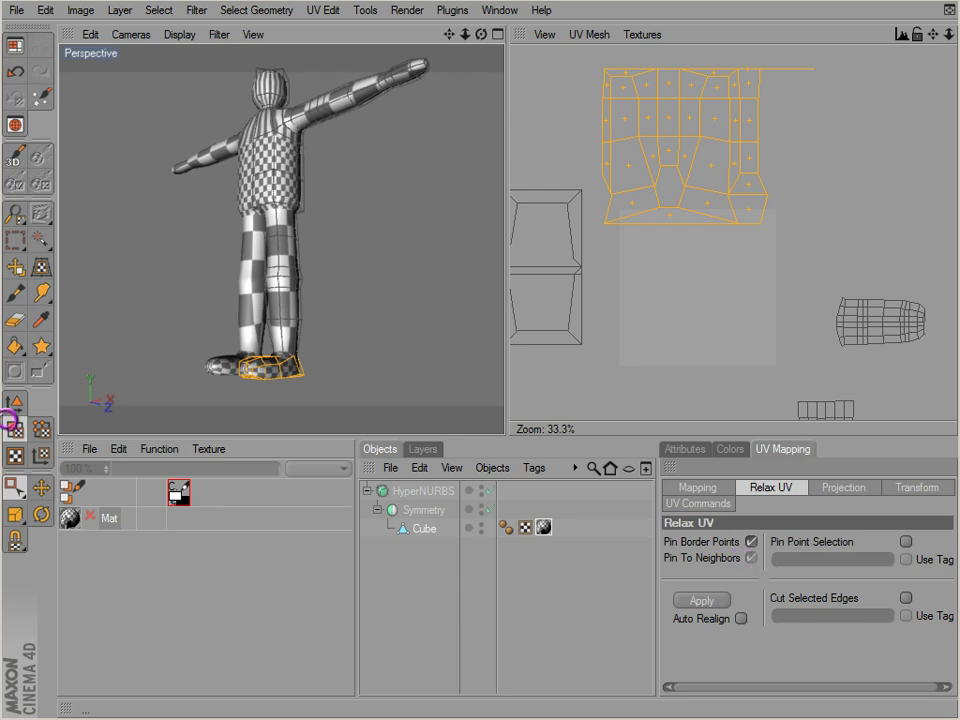
# - Select the upper UV points of the foot island's two central columns and return to UV polygon editing
pyautogui.click(41, 429)
pyautogui.moveTo(622, 157); pyautogui.dragTo(678, 166)
pyautogui.keyDown('shift'); pyautogui.moveTo(654, 66); pyautogui.dragTo(685, 150); pyautogui.keyUp('shift')
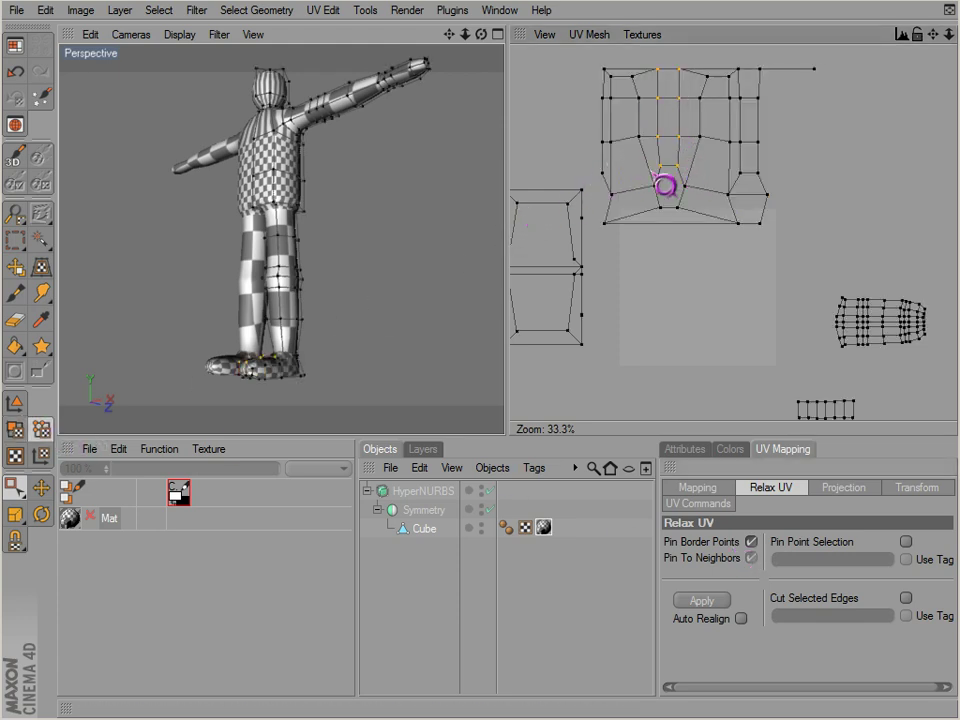
pyautogui.click(36, 448)
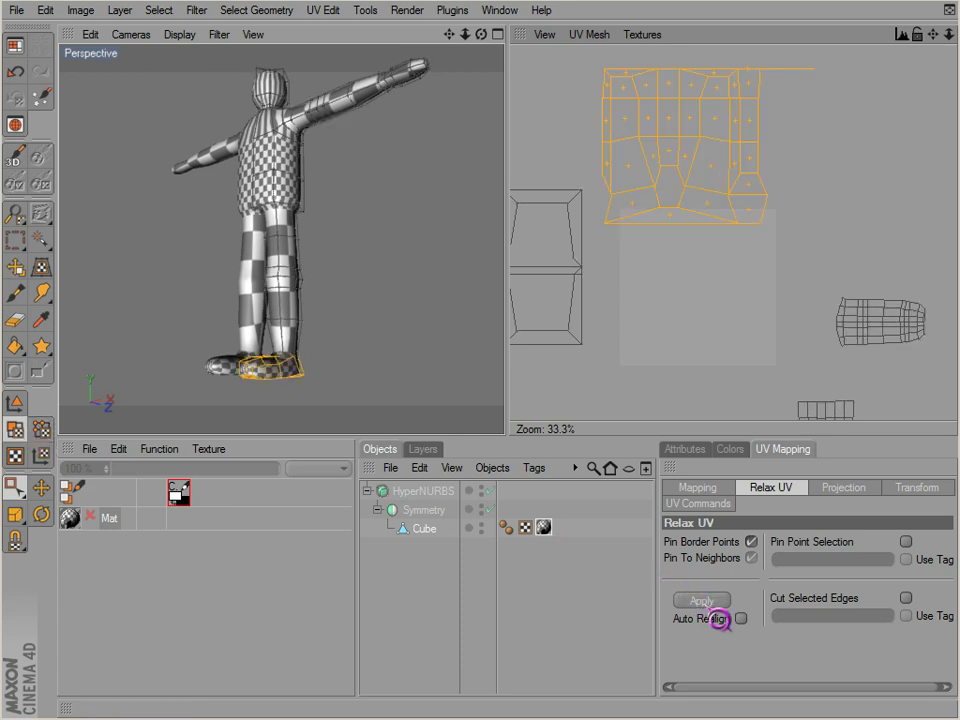
# - Undo the border-pinned relax and relax the foot island with the point selection pinned instead of the border points
pyautogui.click(708, 605)
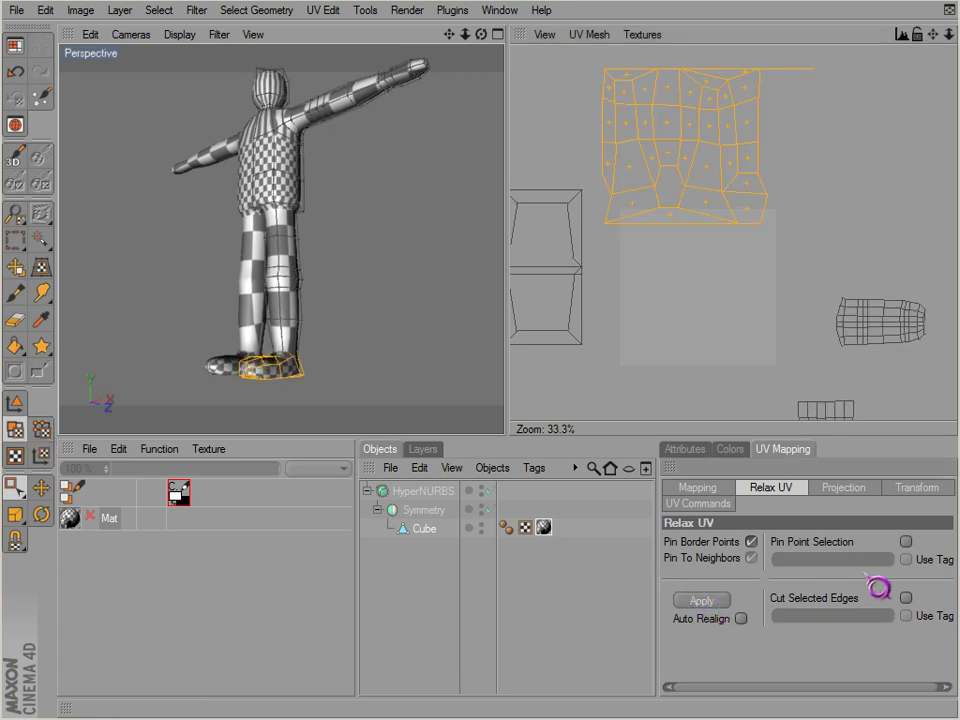
pyautogui.hotkey('ctrl', 'z')
pyautogui.click(906, 541)
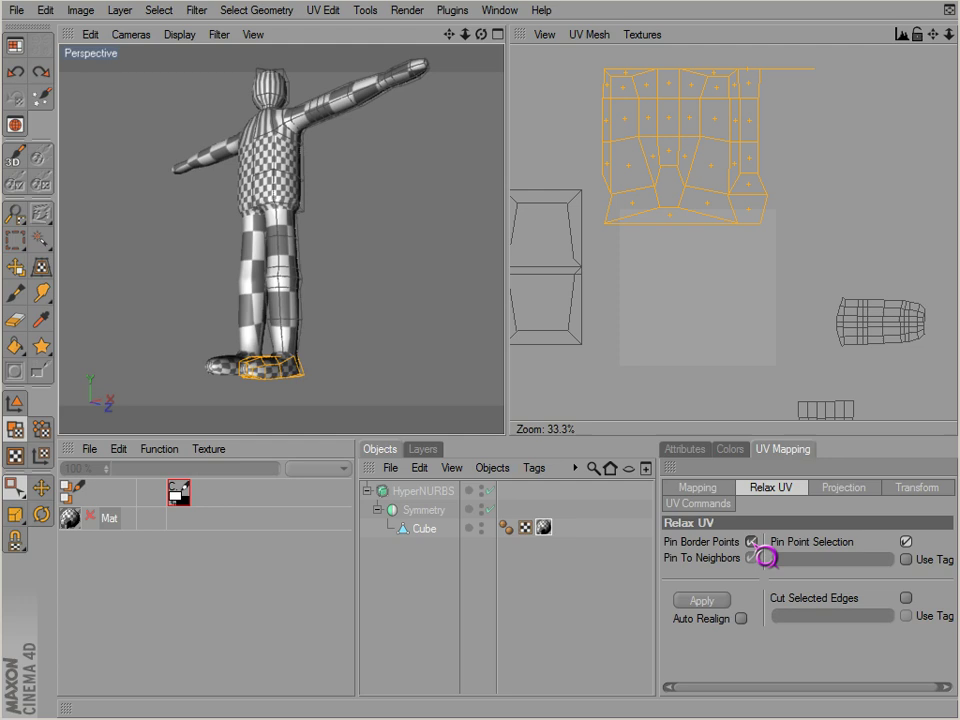
pyautogui.click(722, 606)
# - Move the relaxed foot UV island down so it overlaps the canvas
pyautogui.keyDown('alt'); pyautogui.moveTo(688, 264); pyautogui.dragTo(718, 355, button='middle'); pyautogui.keyUp('alt')
pyautogui.press('e')
pyautogui.moveTo(750, 151); pyautogui.dragTo(763, 227)
# - Examine which parts of the foot the island's top-edge and bottom-edge UV polygons cover on the model
pyautogui.moveTo(695, 206)
pyautogui.mouseDown()
pyautogui.moveTo(696, 234)
pyautogui.moveTo(720, 232)
pyautogui.moveTo(762, 265)
pyautogui.mouseUp()
pyautogui.press('space')
pyautogui.keyDown('alt'); pyautogui.moveTo(358, 400); pyautogui.dragTo(357, 351, button='middle'); pyautogui.keyUp('alt')
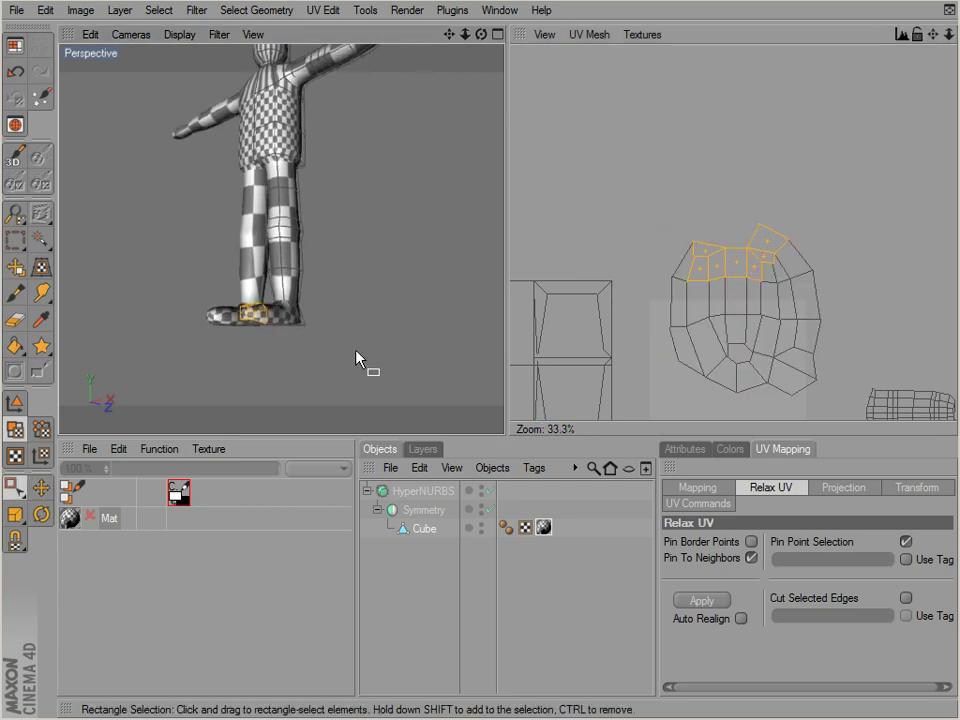
pyautogui.keyDown('alt'); pyautogui.moveTo(357, 351); pyautogui.dragTo(342, 351); pyautogui.keyUp('alt')
pyautogui.moveTo(651, 183)
pyautogui.keyDown('alt'); pyautogui.mouseDown(button='right')
pyautogui.moveTo(551, 435)
pyautogui.moveTo(659, 183)
pyautogui.mouseUp(button='right'); pyautogui.keyUp('alt')
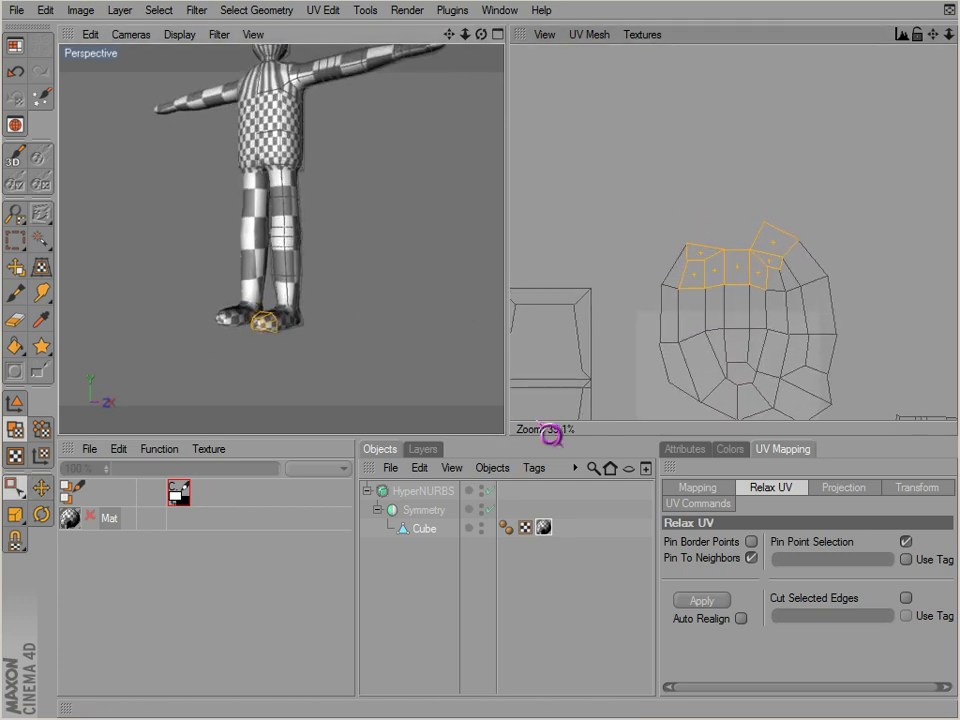
pyautogui.keyDown('alt'); pyautogui.moveTo(749, 330); pyautogui.dragTo(708, 275, button='middle'); pyautogui.keyUp('alt')
pyautogui.moveTo(688, 367); pyautogui.dragTo(720, 352)
pyautogui.keyDown('alt'); pyautogui.moveTo(498, 428); pyautogui.dragTo(505, 435); pyautogui.keyUp('alt')
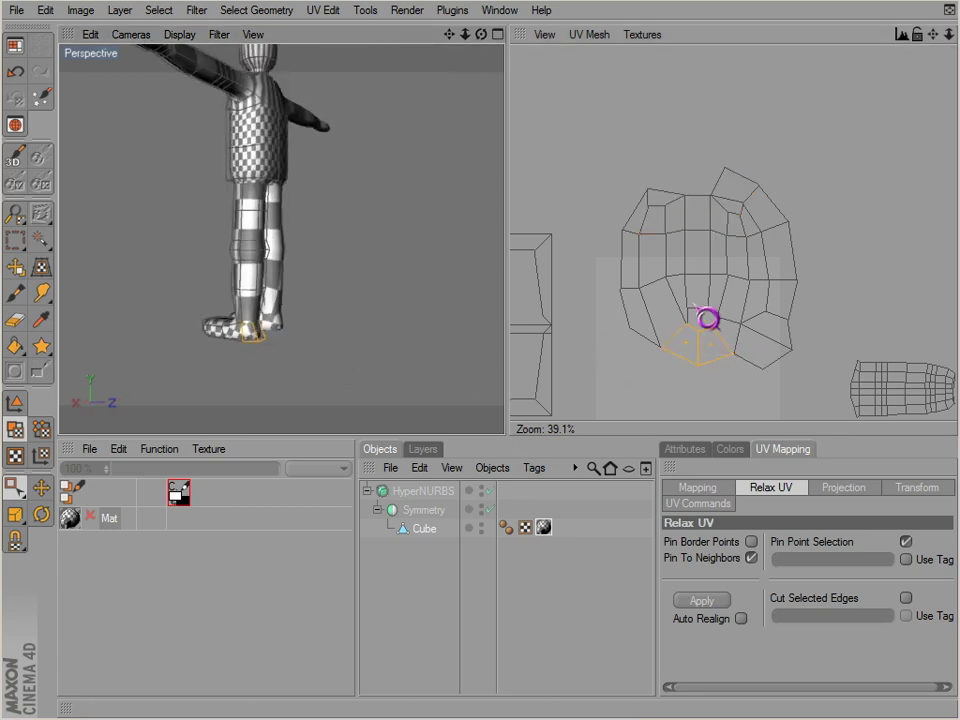
# - Examine the UV polygons around the ankle opening and the two lowest heel polygons on the back of the foot
pyautogui.click(697, 302)
pyautogui.moveTo(669, 257)
pyautogui.mouseDown()
pyautogui.moveTo(720, 308)
pyautogui.moveTo(703, 317)
pyautogui.moveTo(738, 355)
pyautogui.mouseUp()
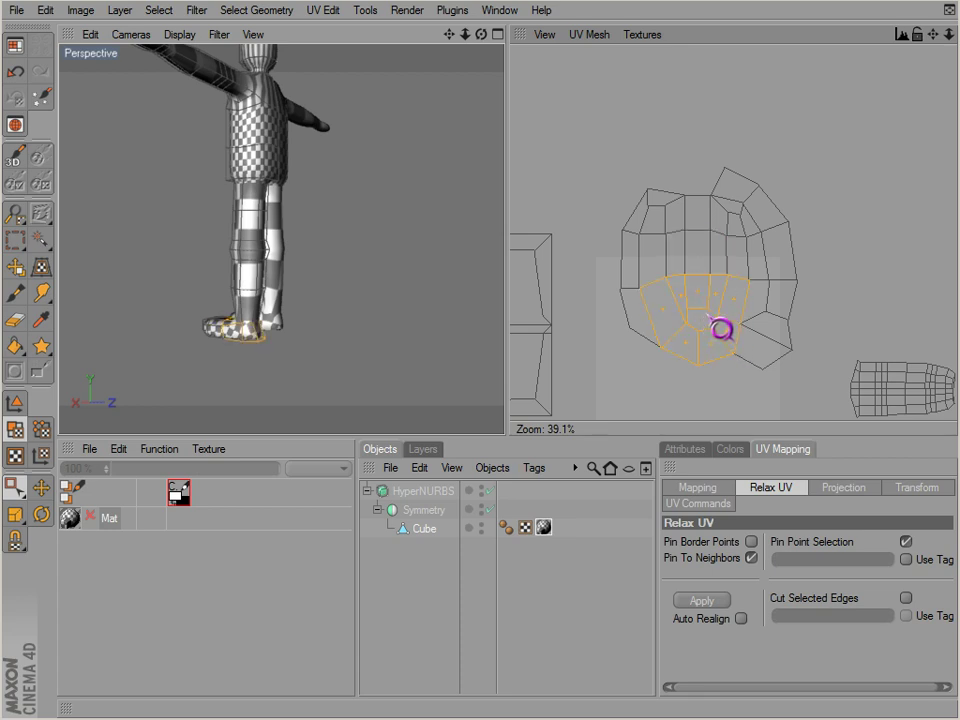
pyautogui.keyDown('alt'); pyautogui.moveTo(696, 317); pyautogui.dragTo(690, 289, button='middle'); pyautogui.keyUp('alt')
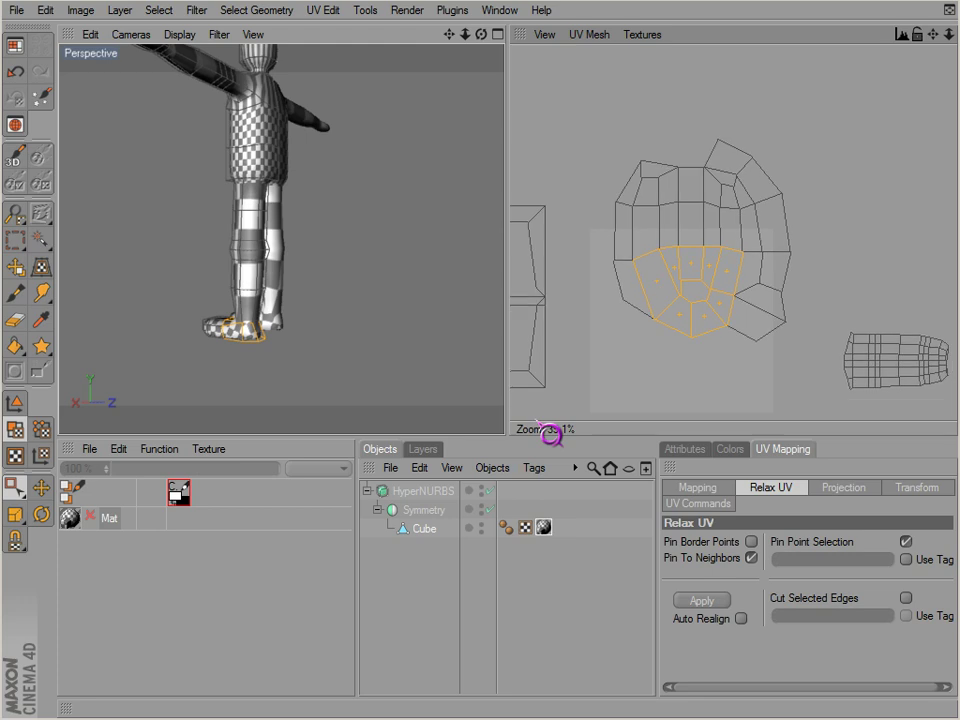
pyautogui.click(693, 289)
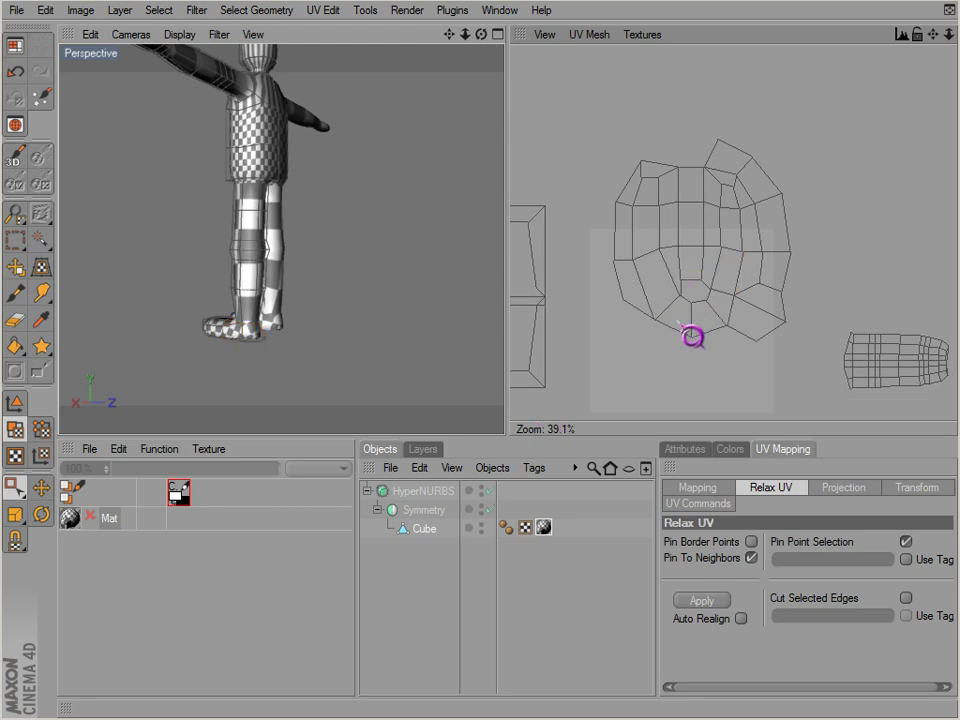
pyautogui.click(692, 337)
pyautogui.keyDown('alt'); pyautogui.moveTo(263, 366); pyautogui.dragTo(508, 439); pyautogui.keyUp('alt')
pyautogui.scroll(3, 238, 376)
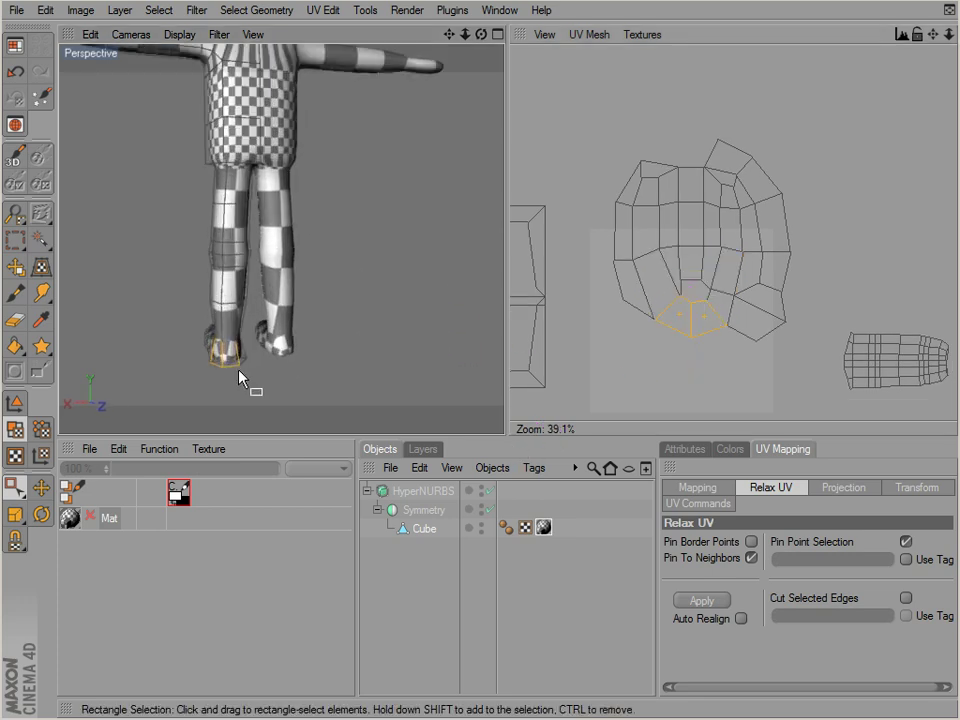
pyautogui.scroll(3, 238, 374)
pyautogui.keyDown('alt'); pyautogui.moveTo(222, 376); pyautogui.dragTo(510, 439); pyautogui.keyUp('alt')
pyautogui.click(700, 337)
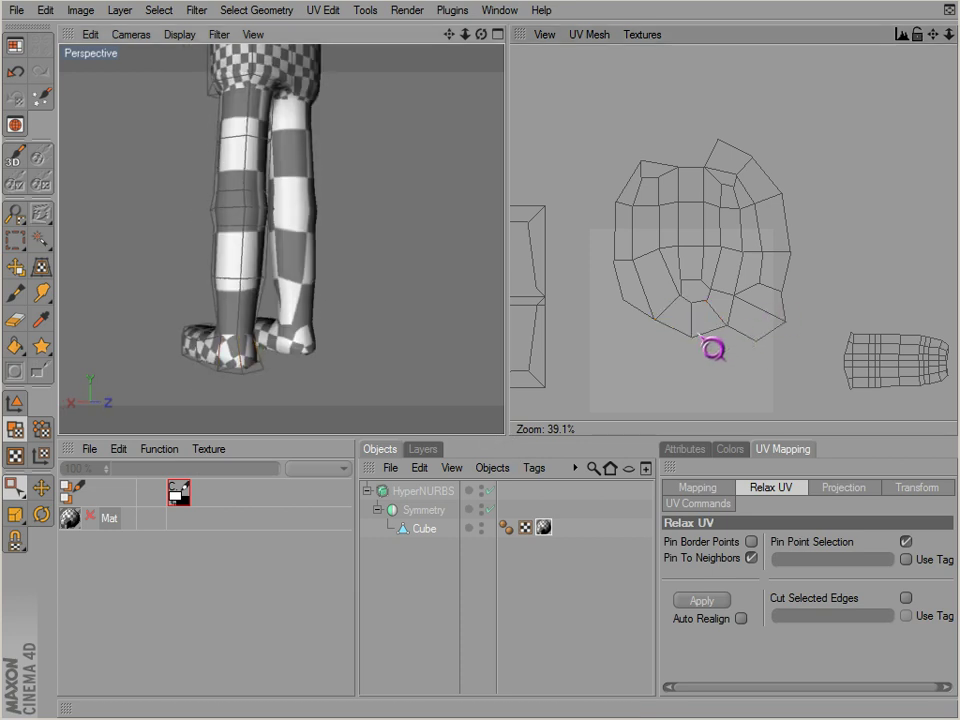
pyautogui.click(697, 346)
pyautogui.click(696, 354)
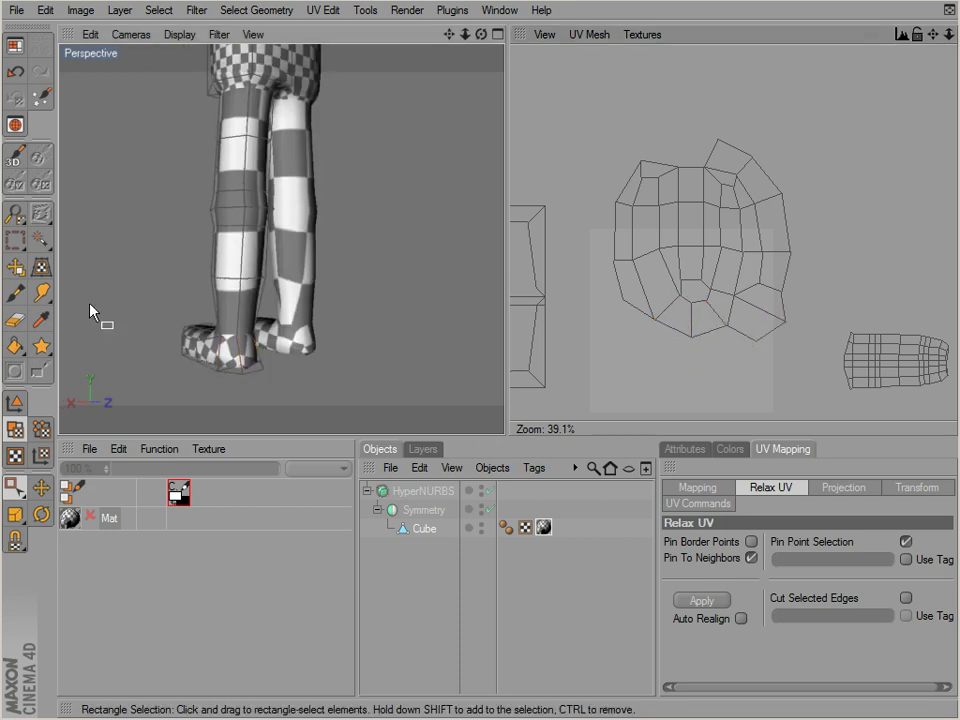
# - Select the left one of the two lowest heel UV polygons and detach it down and to the left of the island
pyautogui.click(41, 431)
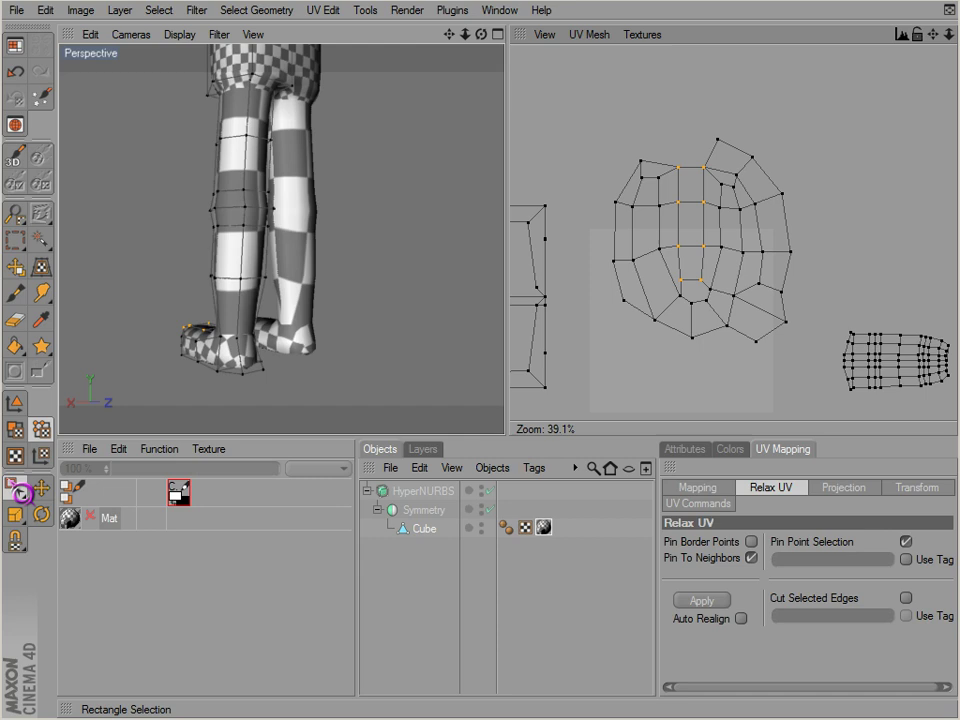
pyautogui.moveTo(15, 487); pyautogui.dragTo(22, 437)
pyautogui.click(20, 435)
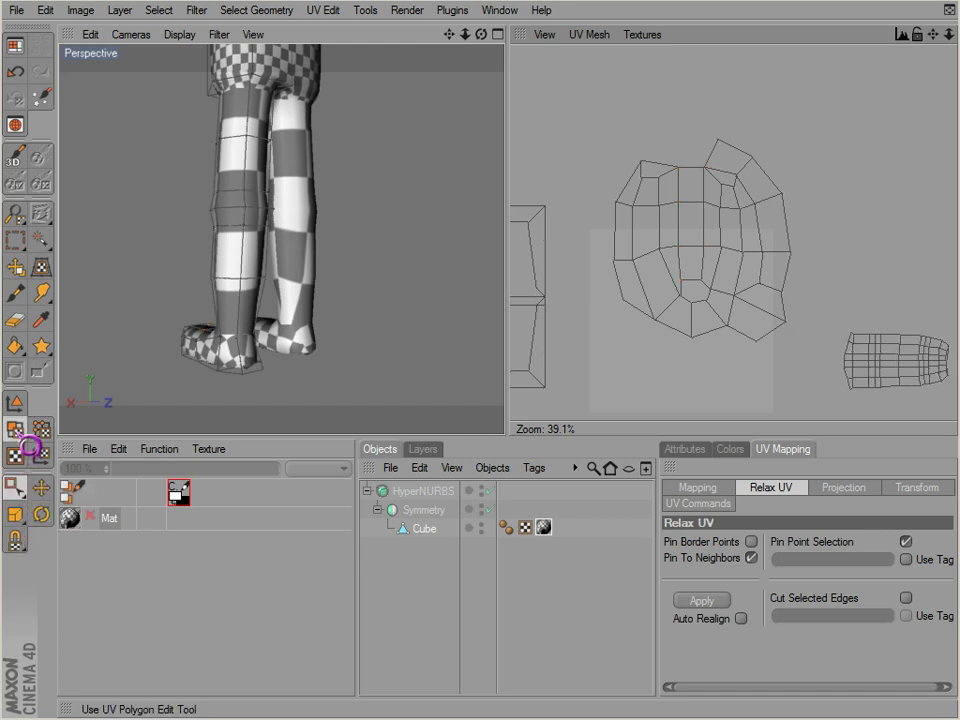
pyautogui.click(18, 491)
pyautogui.click(678, 332)
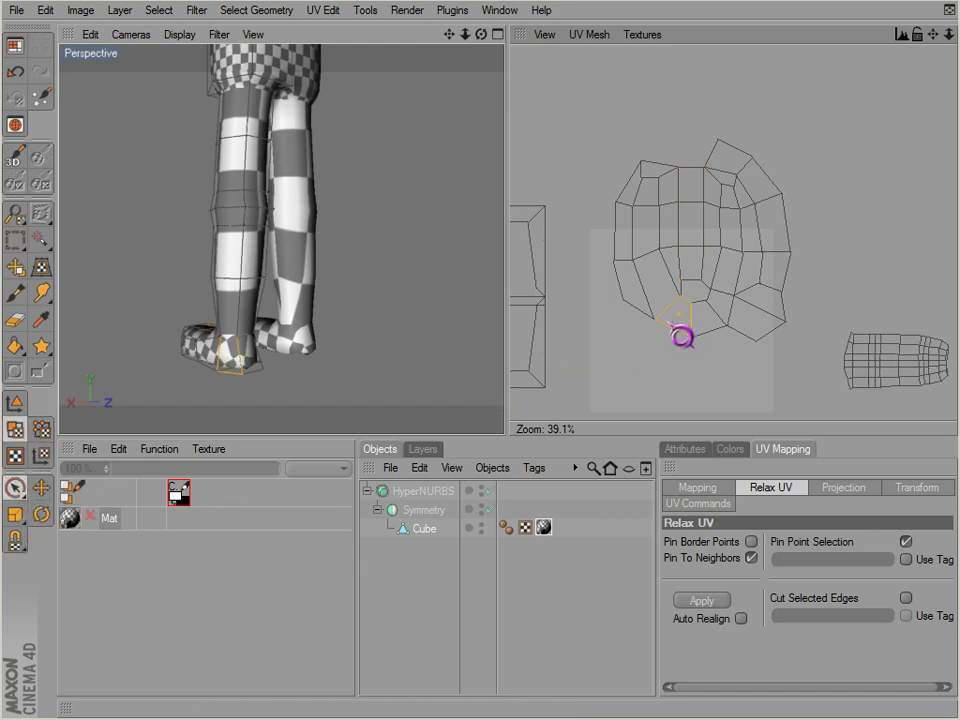
pyautogui.press('e')
pyautogui.moveTo(681, 313); pyautogui.dragTo(660, 343)
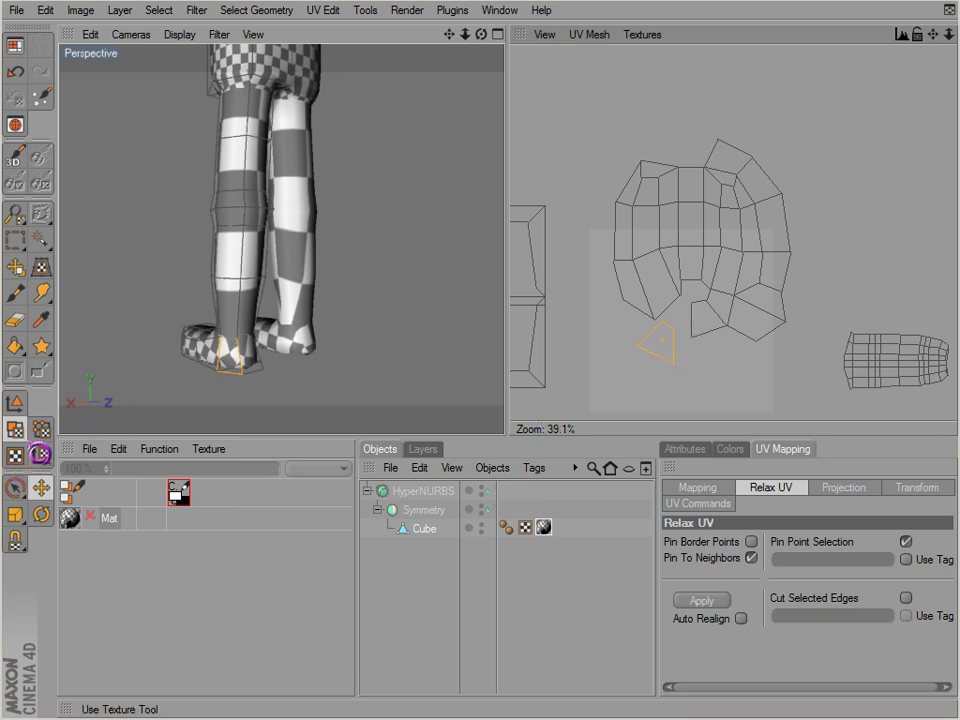
# - Move the detached heel polygon's left UV points onto the matching corner points of the foot island's left side
pyautogui.click(41, 430)
pyautogui.moveTo(15, 487); pyautogui.dragTo(20, 489)
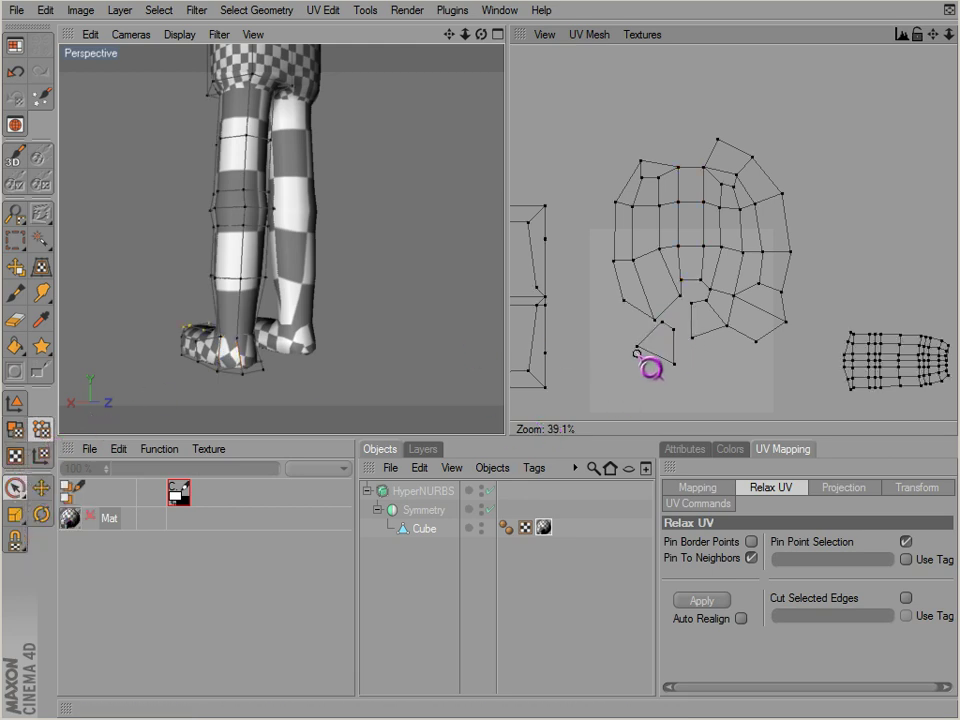
pyautogui.click(636, 350)
pyautogui.press('e')
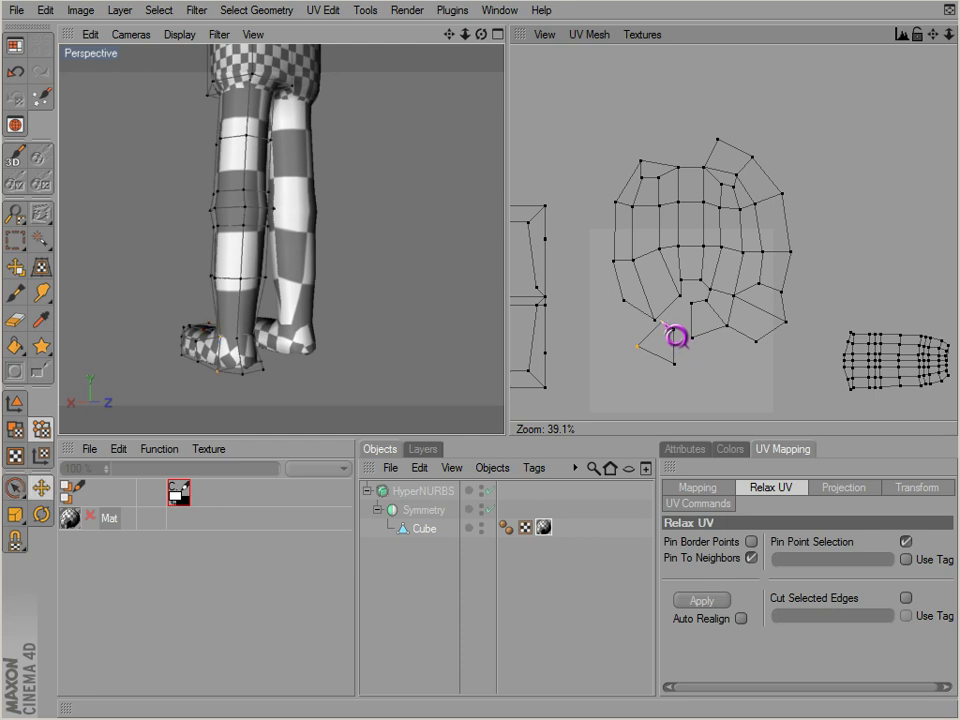
pyautogui.moveTo(664, 324); pyautogui.dragTo(680, 296)
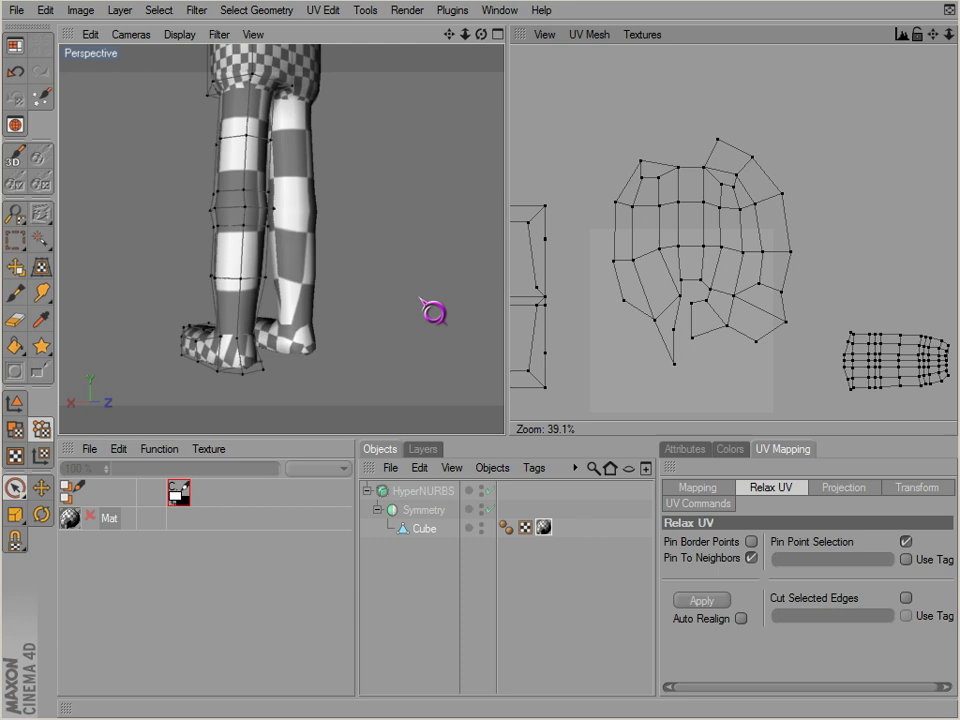
# - Return to UV polygon editing and select all polygons of the foot island
pyautogui.click(15, 430)
pyautogui.click(695, 272)
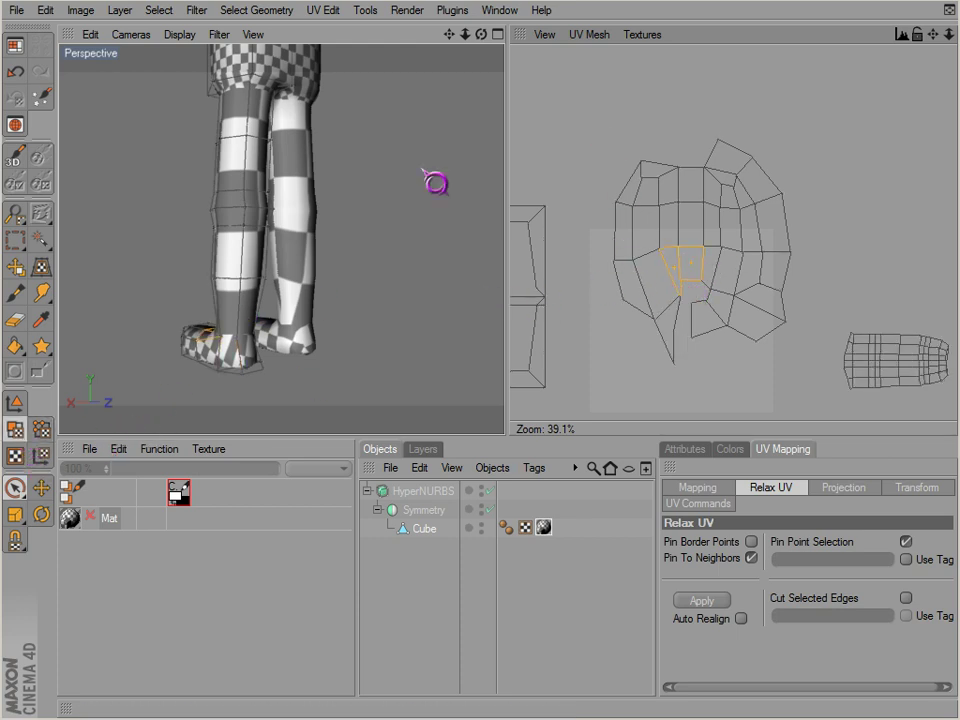
pyautogui.moveTo(15, 487); pyautogui.dragTo(71, 500)
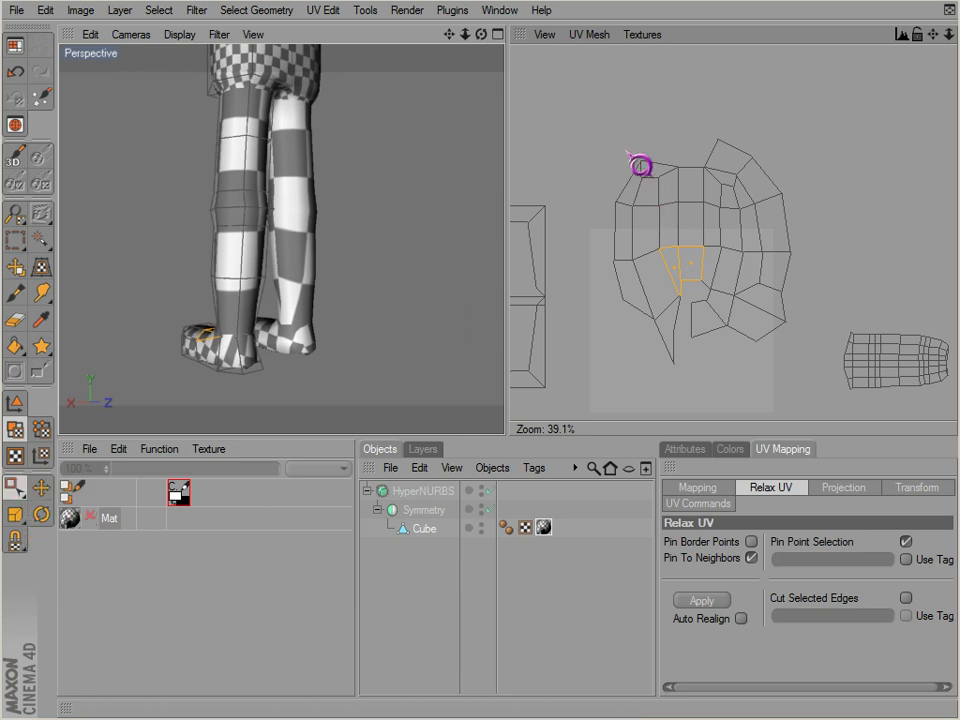
pyautogui.moveTo(609, 94); pyautogui.dragTo(790, 350)
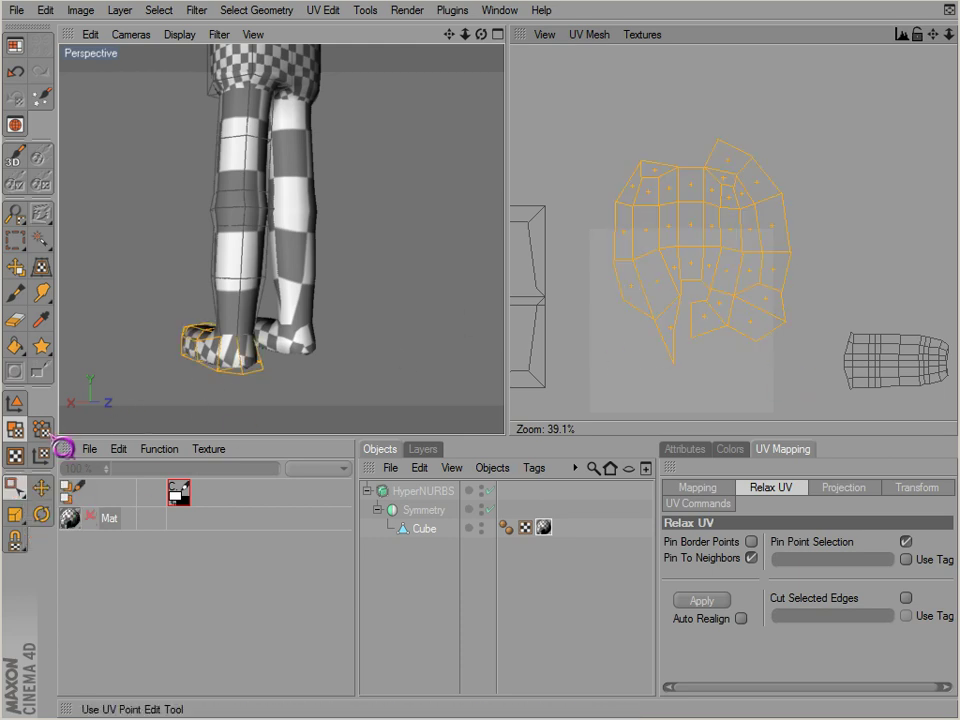
# - Select the UV points of the island's two central columns as pins and relax the whole foot island again
pyautogui.click(41, 430)
pyautogui.click(684, 279)
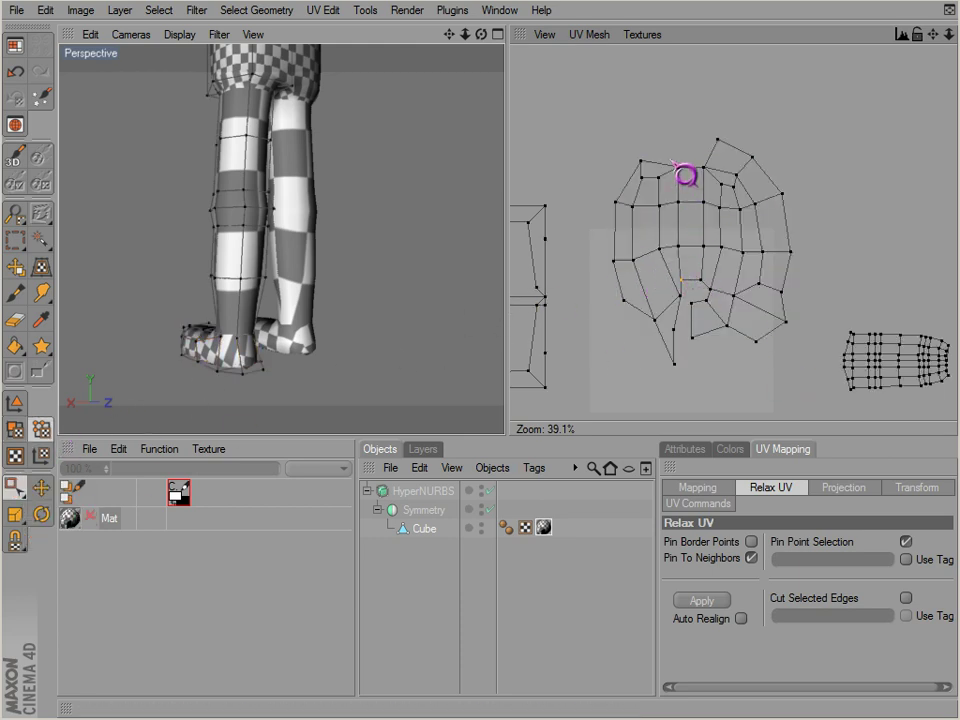
pyautogui.moveTo(671, 150); pyautogui.dragTo(716, 294)
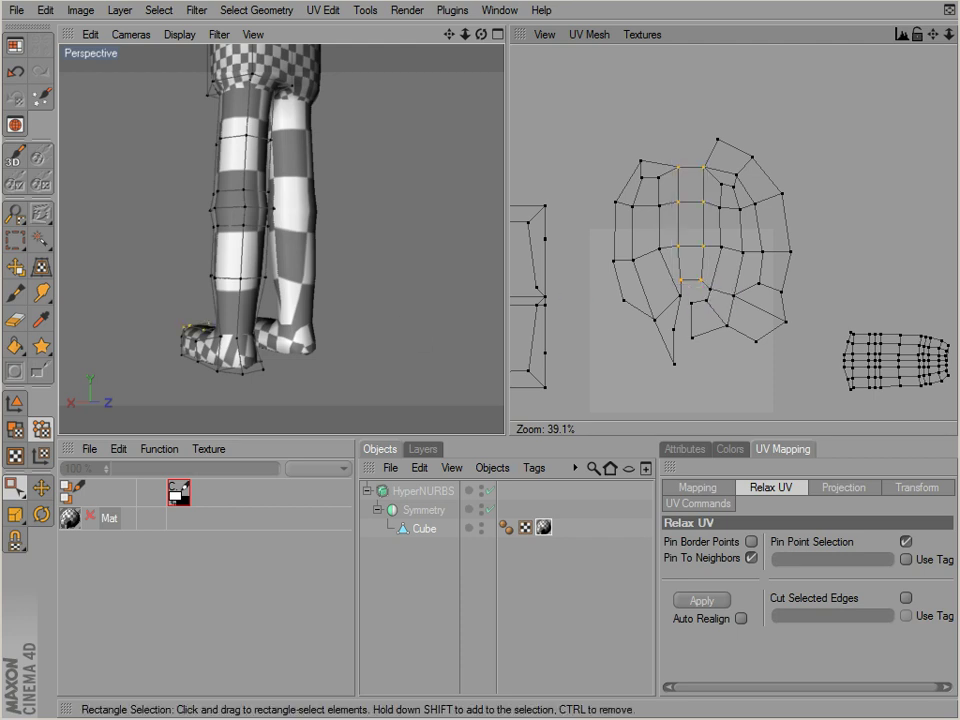
pyautogui.click(22, 431)
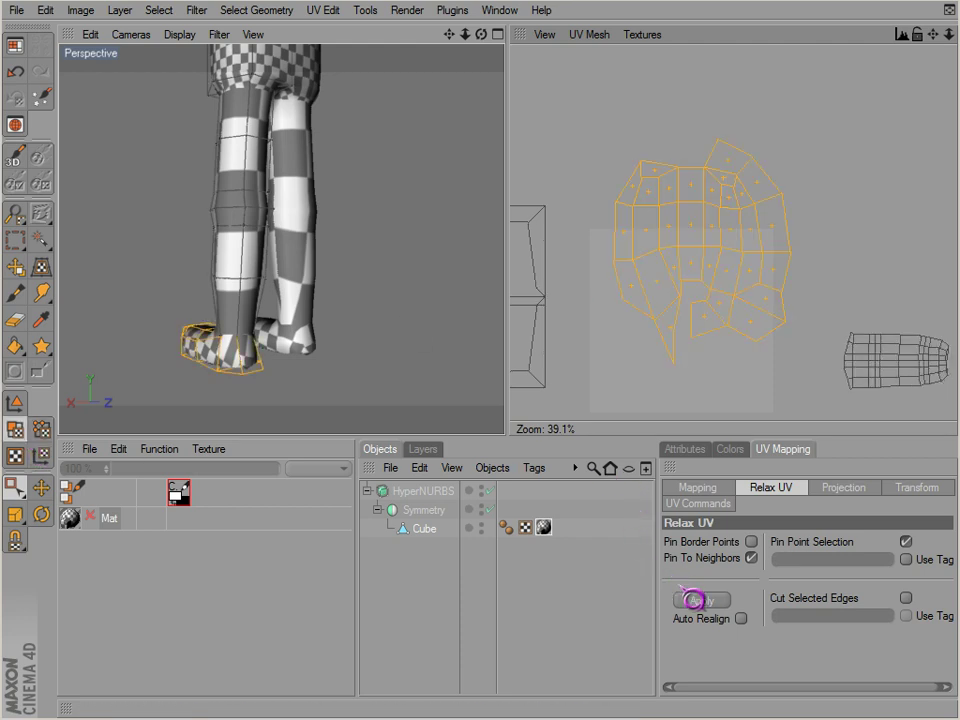
pyautogui.click(694, 600)
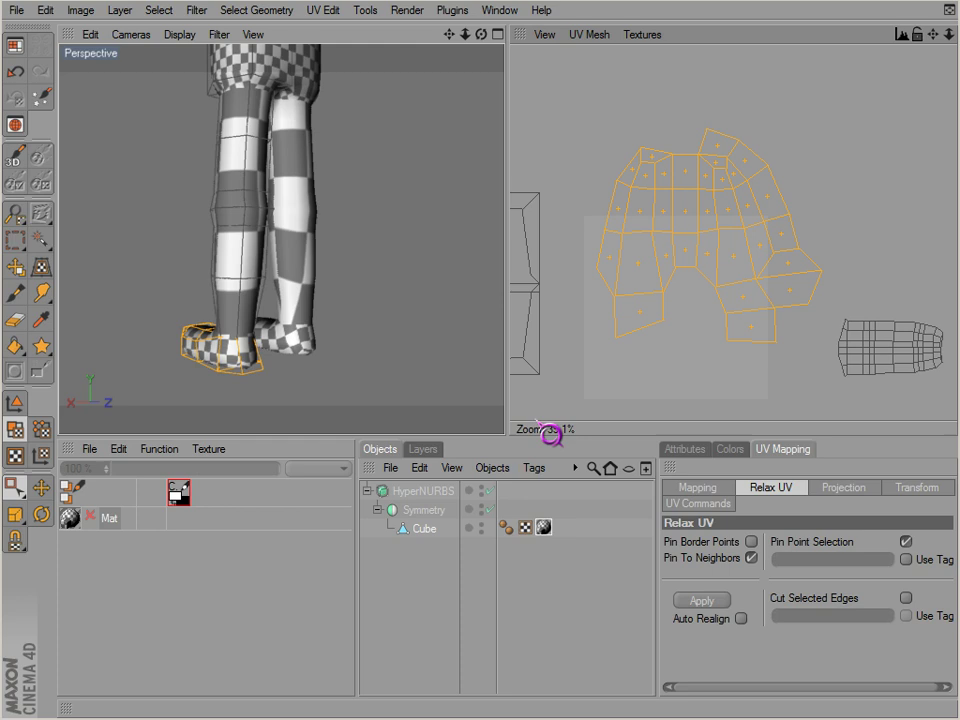
pyautogui.press('space')
pyautogui.moveTo(684, 318); pyautogui.dragTo(675, 334)
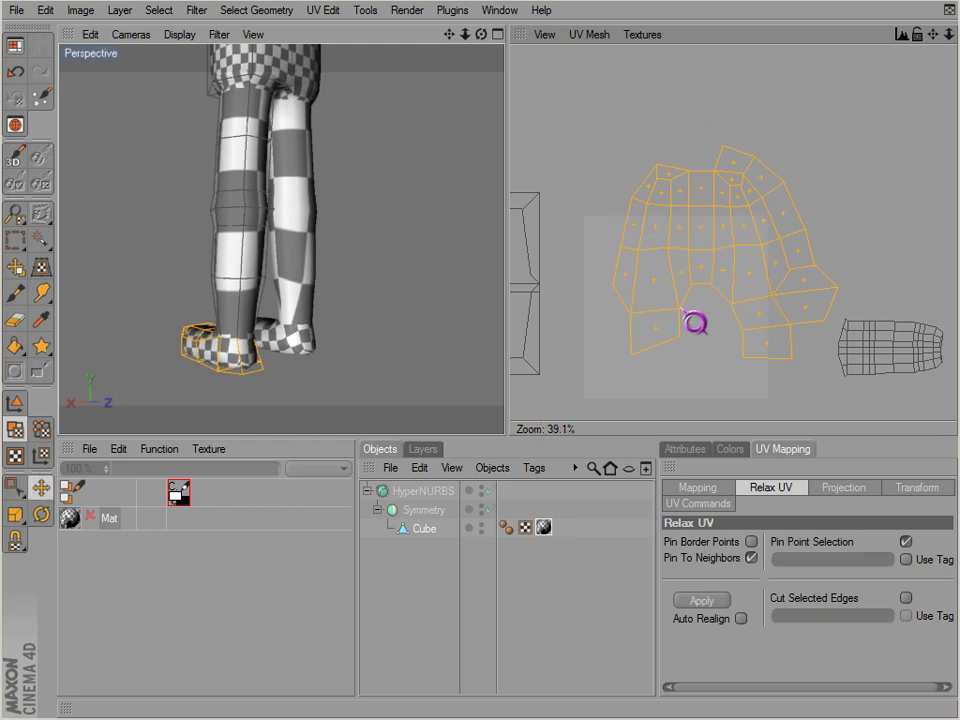
pyautogui.hotkey('ctrl', 'z')
pyautogui.press('space')
# - Examine which areas of the sole and heel the UV polygons on the island's right side cover
pyautogui.click(816, 211)
pyautogui.moveTo(779, 249); pyautogui.dragTo(778, 248)
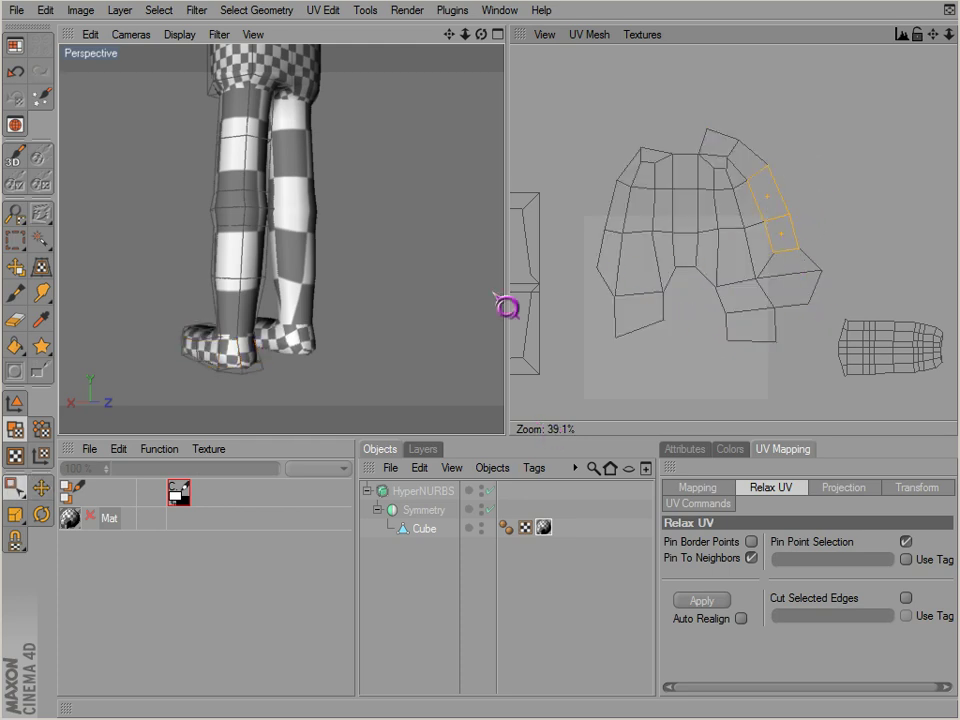
pyautogui.keyDown('alt'); pyautogui.moveTo(290, 325); pyautogui.dragTo(505, 435); pyautogui.keyUp('alt')
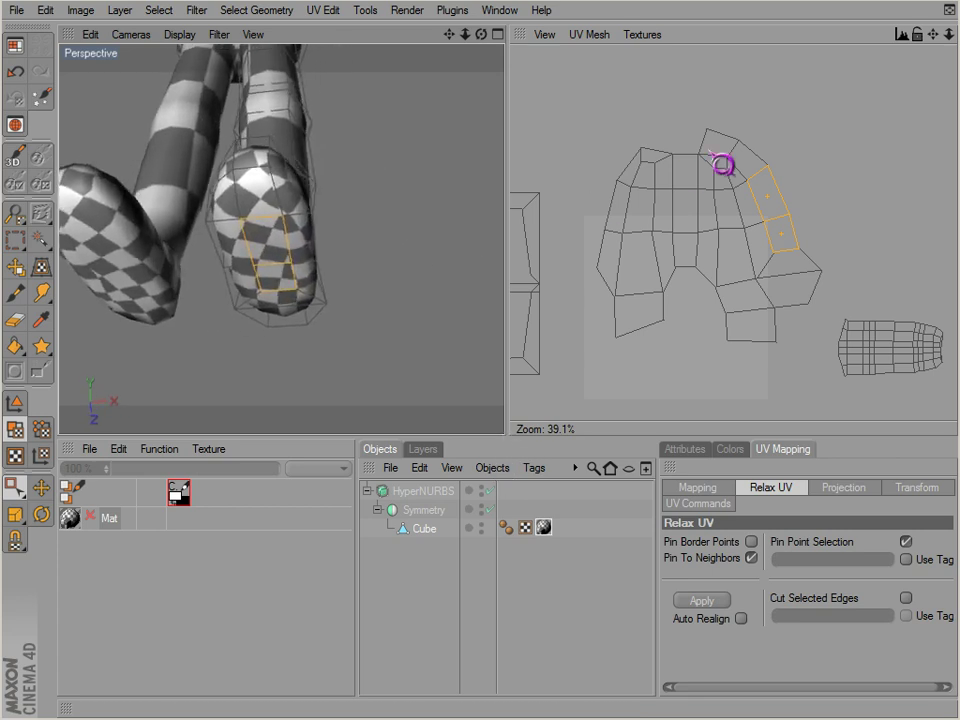
pyautogui.moveTo(727, 119); pyautogui.dragTo(815, 274)
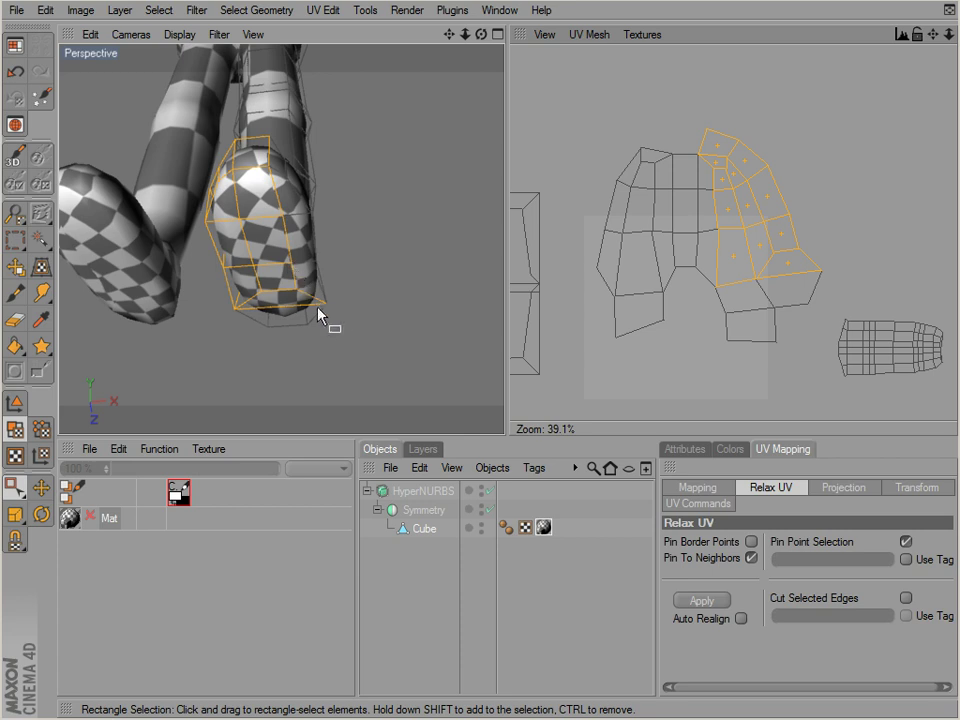
pyautogui.moveTo(868, 240); pyautogui.dragTo(760, 328)
pyautogui.keyDown('alt'); pyautogui.moveTo(480, 338); pyautogui.dragTo(505, 434); pyautogui.keyUp('alt')
pyautogui.moveTo(714, 354); pyautogui.dragTo(822, 262)
pyautogui.keyDown('alt'); pyautogui.moveTo(345, 332); pyautogui.dragTo(505, 434); pyautogui.keyUp('alt')
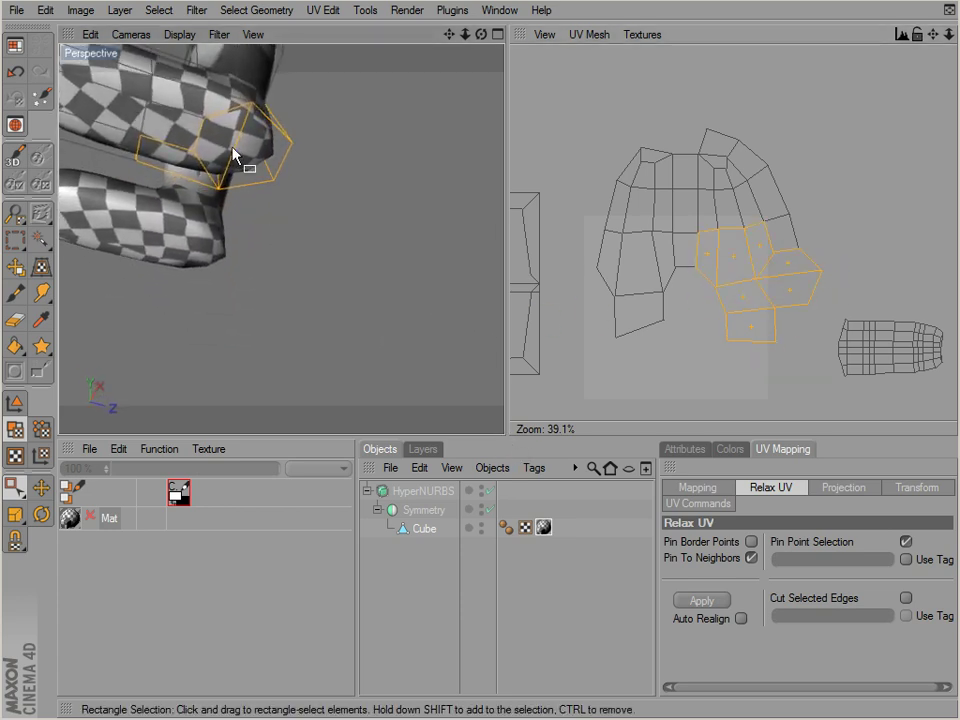
pyautogui.keyDown('alt'); pyautogui.moveTo(265, 158); pyautogui.dragTo(237, 218); pyautogui.keyUp('alt')
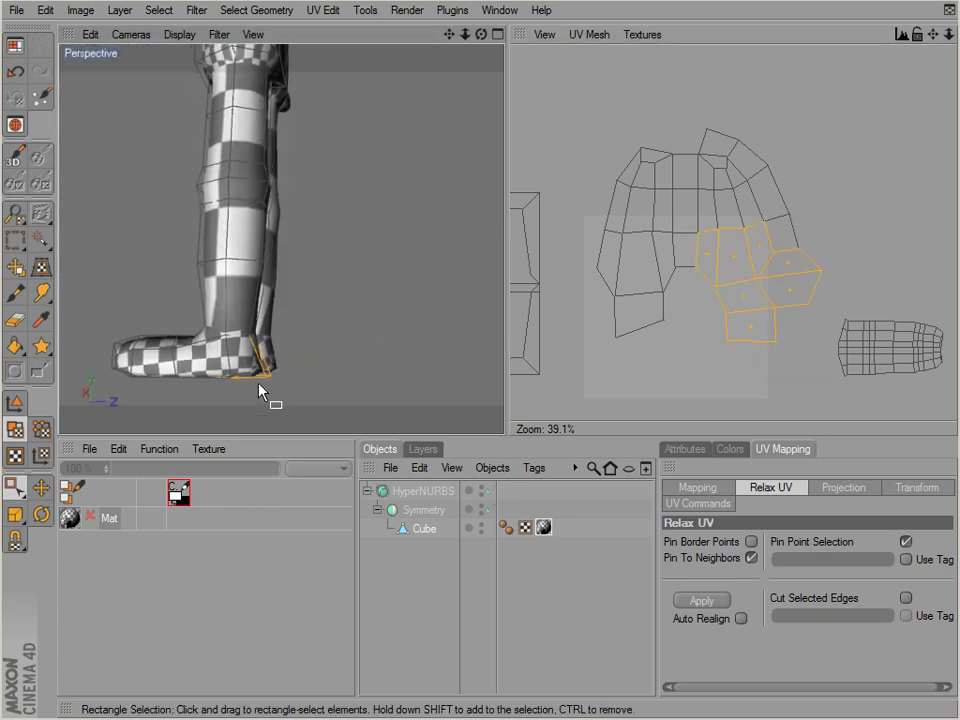
pyautogui.keyDown('alt'); pyautogui.moveTo(258, 384); pyautogui.dragTo(287, 353); pyautogui.keyUp('alt')
# - Select the two protruding heel polygons at the island's lower right and move them across beside the left heel flap
pyautogui.moveTo(839, 249); pyautogui.dragTo(805, 290)
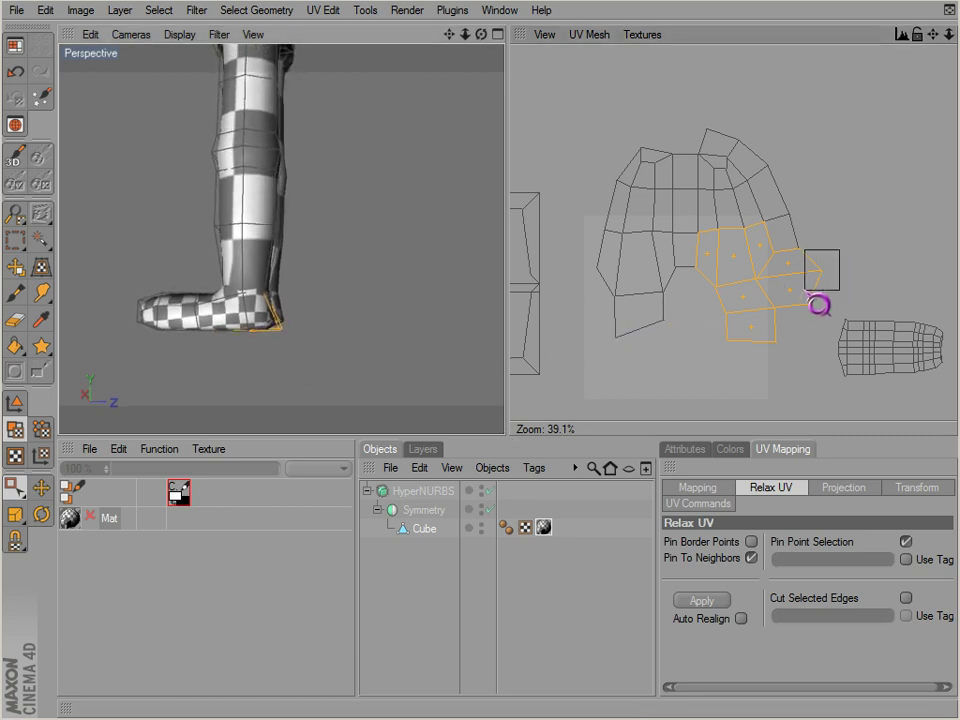
pyautogui.click(805, 292)
pyautogui.press('e')
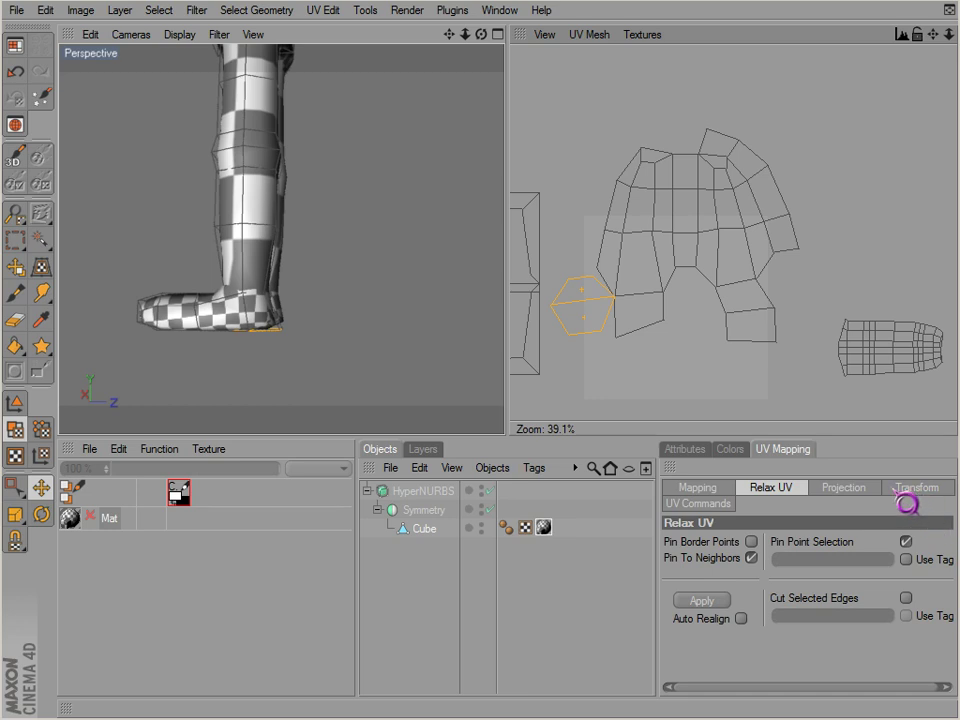
# - Select the overlapping UV points where the moved heel polygons meet the left heel flap and weld them with UV Terrace
pyautogui.click(49, 435)
pyautogui.moveTo(16, 486); pyautogui.dragTo(74, 503)
pyautogui.moveTo(564, 265); pyautogui.dragTo(644, 362)
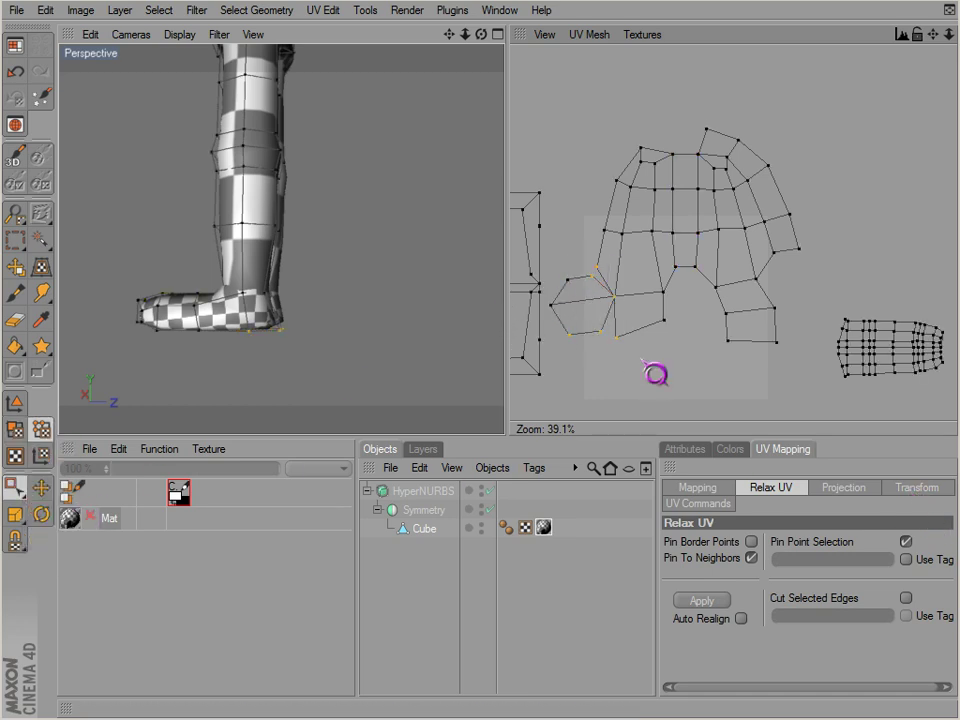
pyautogui.click(843, 489)
pyautogui.click(777, 489)
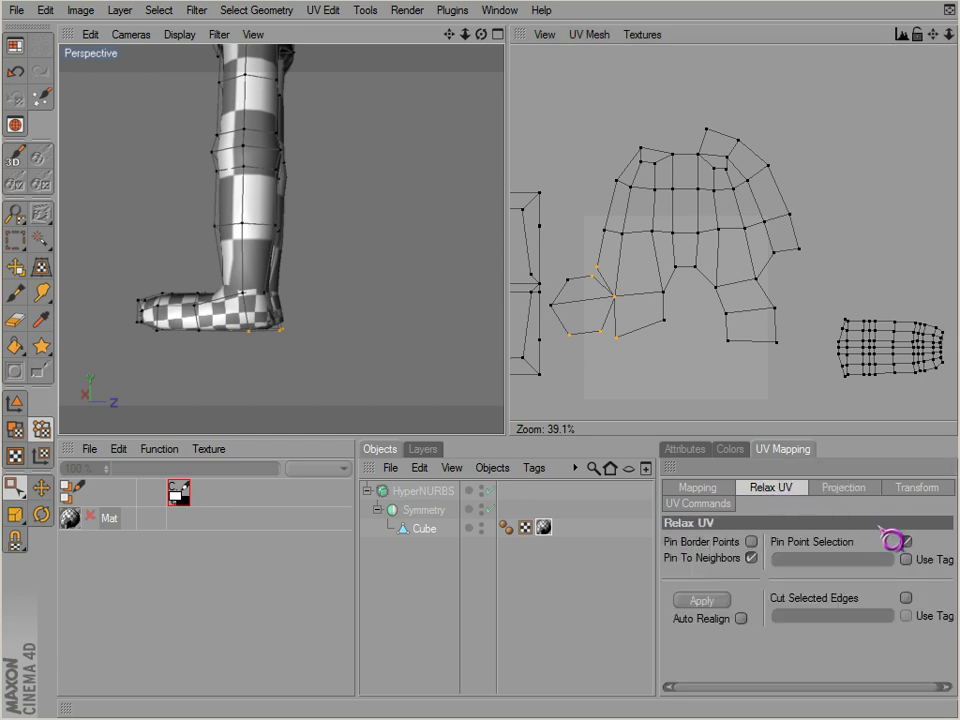
pyautogui.click(703, 504)
pyautogui.click(886, 546)
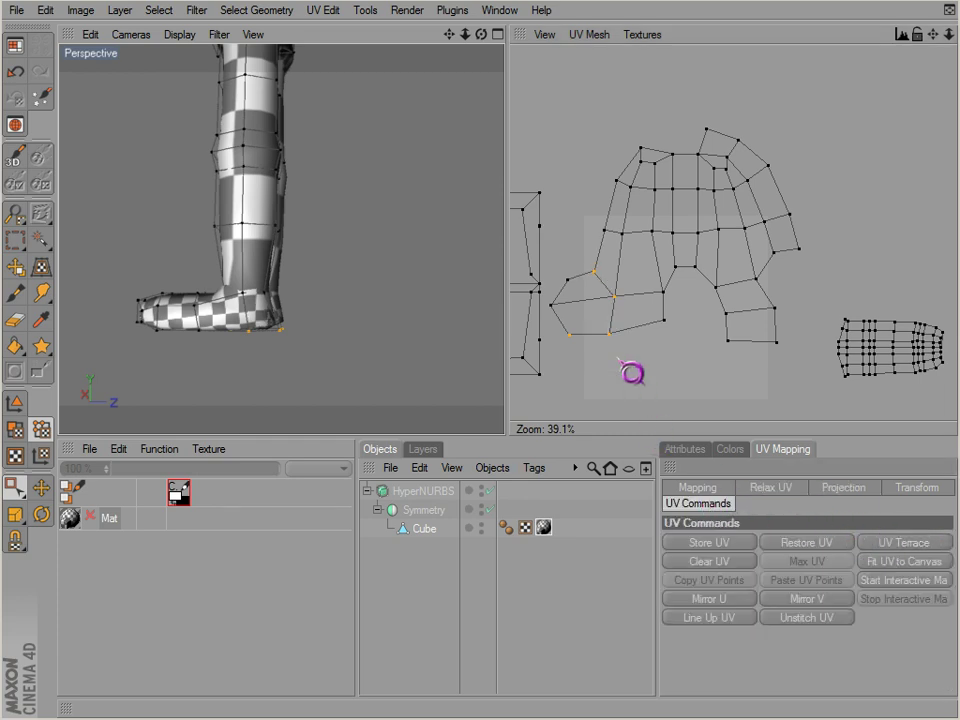
# - Try to join the lower of the two moved heel polygons to its neighbours with UV Terrace, then undo it
pyautogui.moveTo(566, 319); pyautogui.dragTo(580, 345)
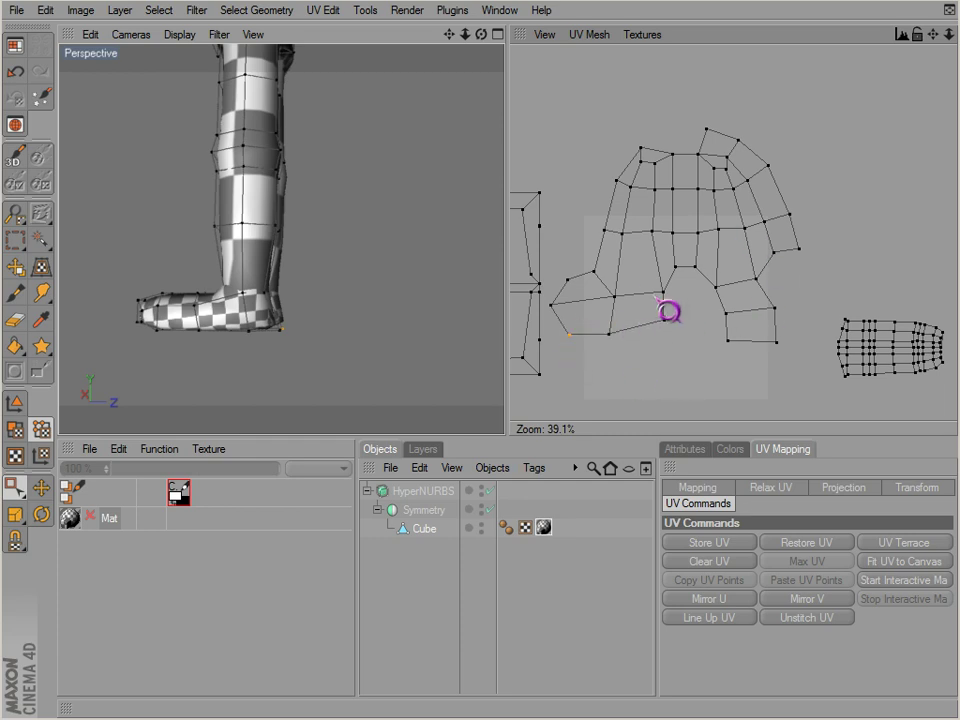
pyautogui.scroll(-1, 652, 315)
pyautogui.keyDown('alt'); pyautogui.moveTo(647, 329); pyautogui.dragTo(664, 311, button='middle'); pyautogui.keyUp('alt')
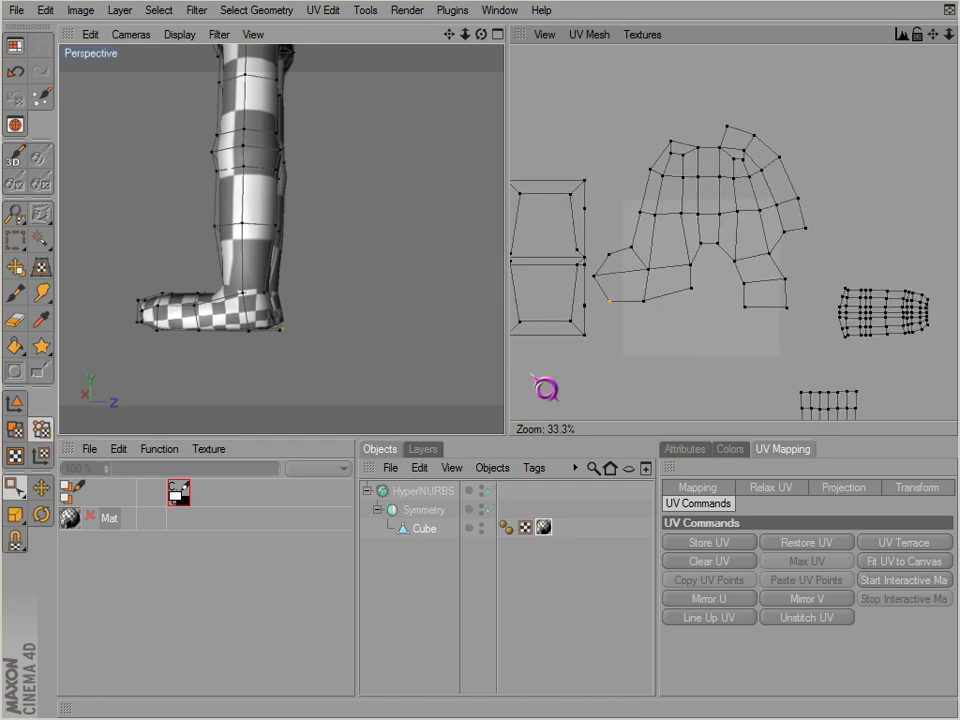
pyautogui.click(15, 429)
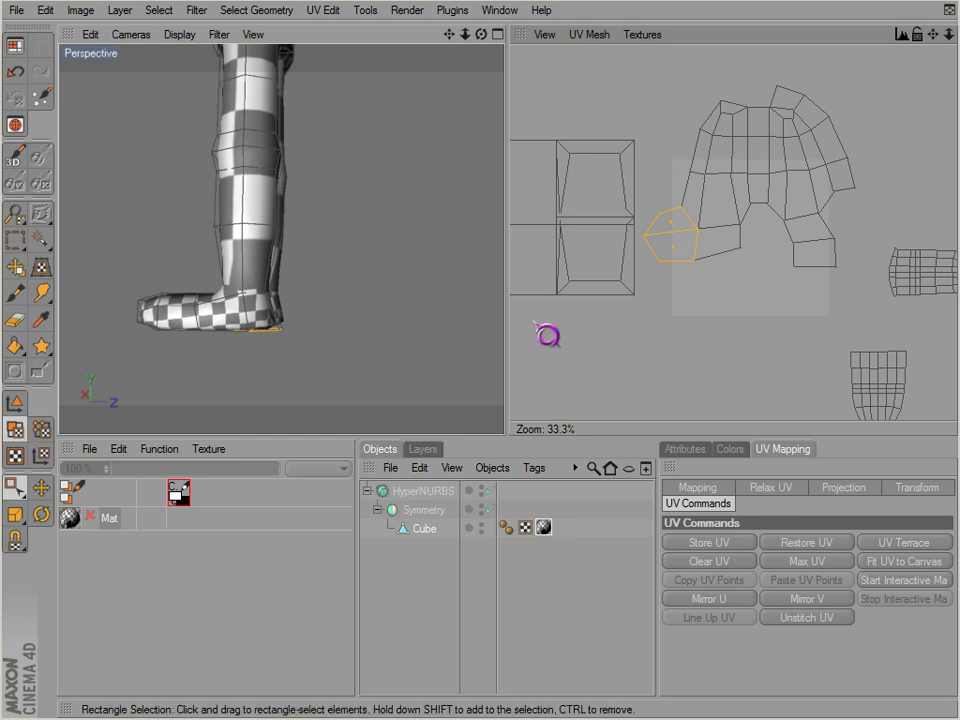
pyautogui.moveTo(678, 298); pyautogui.dragTo(662, 257)
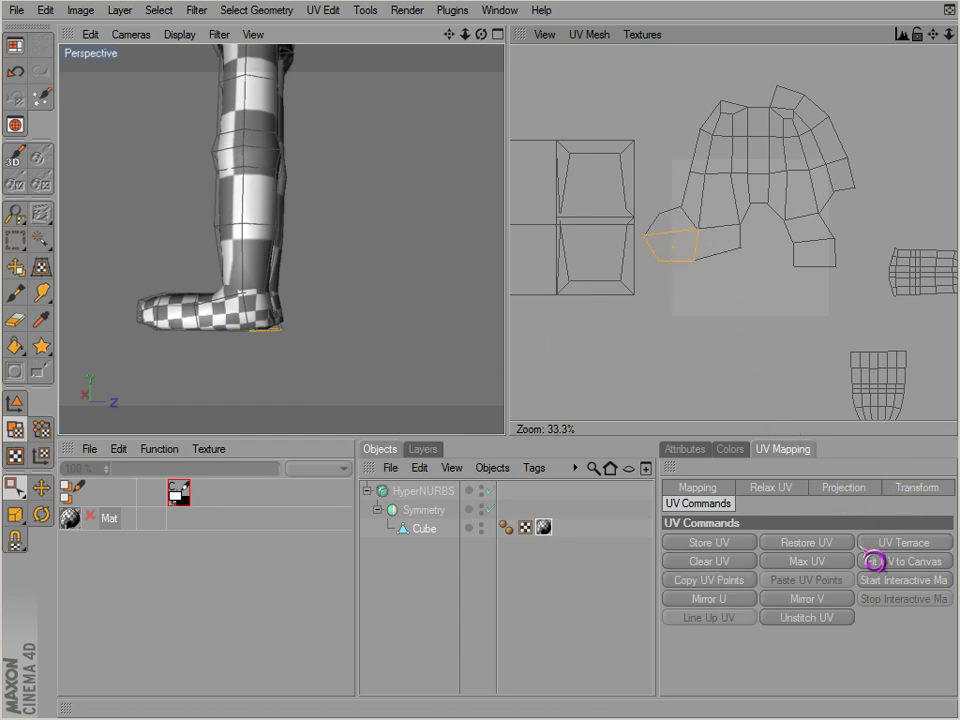
pyautogui.click(880, 548)
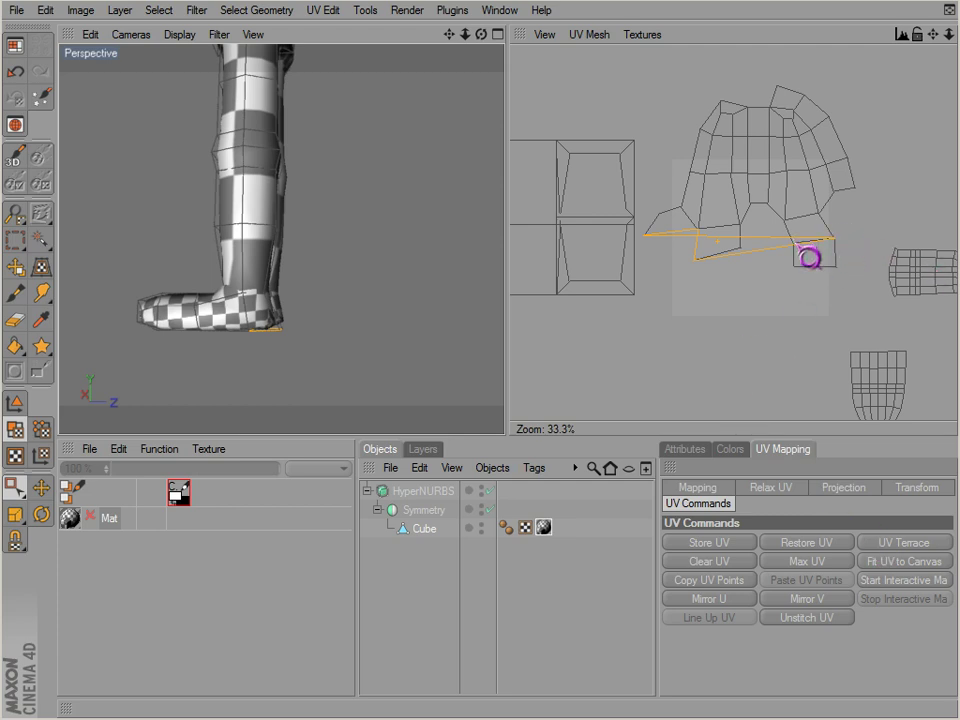
pyautogui.hotkey('ctrl', 'z')
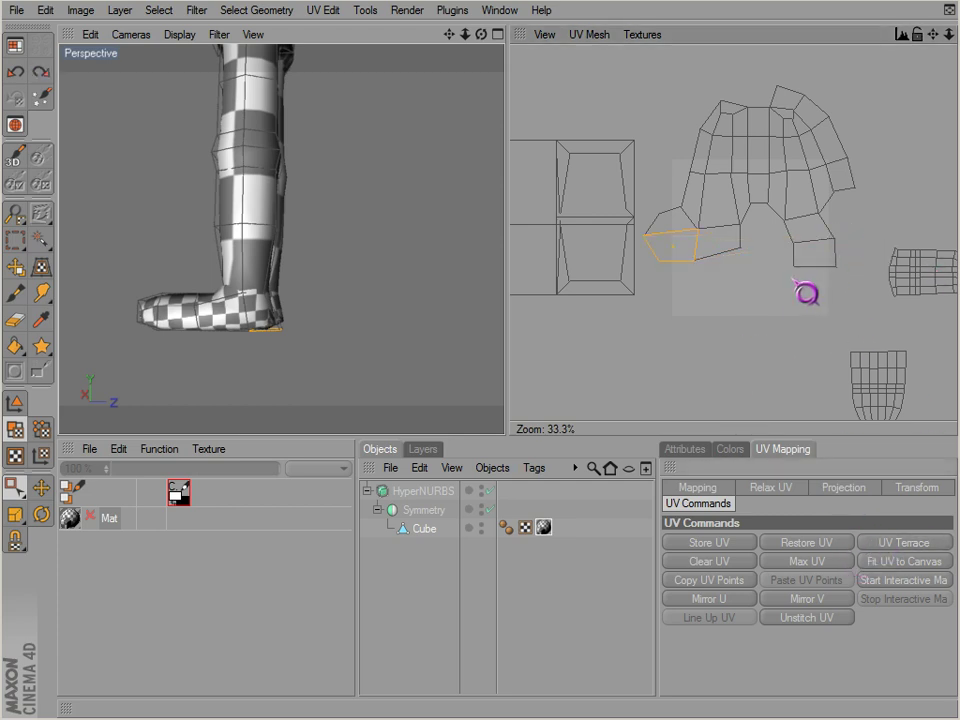
pyautogui.keyDown('alt'); pyautogui.moveTo(795, 282); pyautogui.dragTo(784, 304, button='middle'); pyautogui.keyUp('alt')
pyautogui.press('space')
pyautogui.moveTo(681, 281); pyautogui.dragTo(693, 309)
pyautogui.hotkey('ctrl', 'z')
pyautogui.press('space')
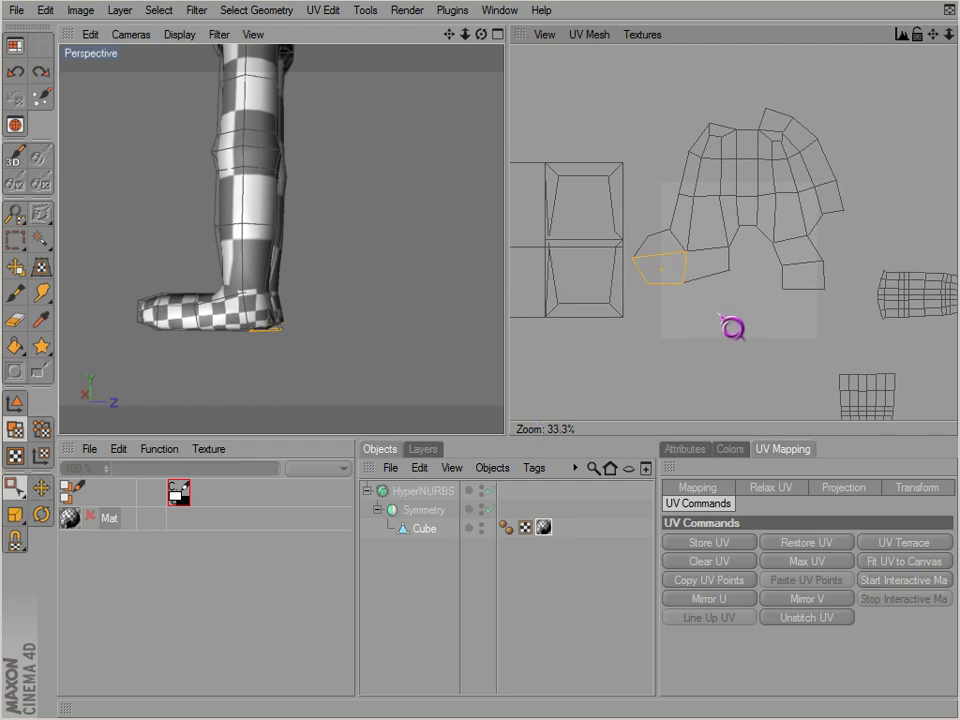
pyautogui.click(720, 329)
# - Check the left-side polygons against the heel, then move the polygon at the end of the right flap beneath the left flap
pyautogui.keyDown('alt'); pyautogui.moveTo(720, 329); pyautogui.dragTo(710, 351, button='middle'); pyautogui.keyUp('alt')
pyautogui.moveTo(648, 165); pyautogui.dragTo(700, 334)
pyautogui.keyDown('alt'); pyautogui.moveTo(505, 436); pyautogui.dragTo(321, 307); pyautogui.keyUp('alt')
pyautogui.keyDown('alt'); pyautogui.moveTo(283, 266); pyautogui.dragTo(343, 210, button='middle'); pyautogui.keyUp('alt')
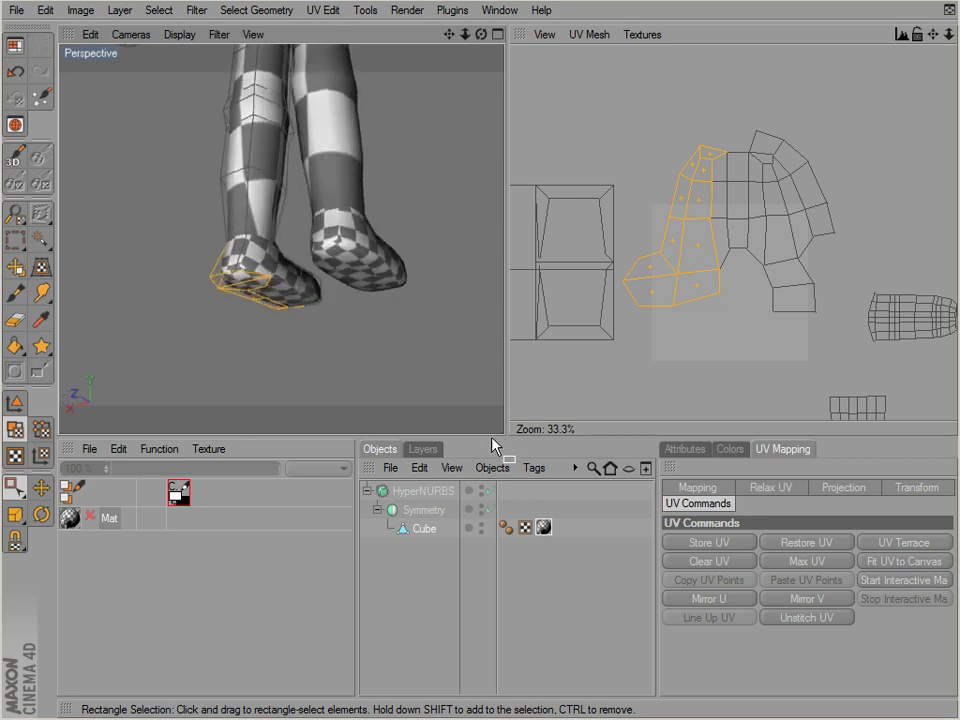
pyautogui.moveTo(253, 267)
pyautogui.keyDown('alt'); pyautogui.mouseDown()
pyautogui.moveTo(508, 436)
pyautogui.moveTo(259, 272)
pyautogui.mouseUp(); pyautogui.keyUp('alt')
pyautogui.click(803, 303)
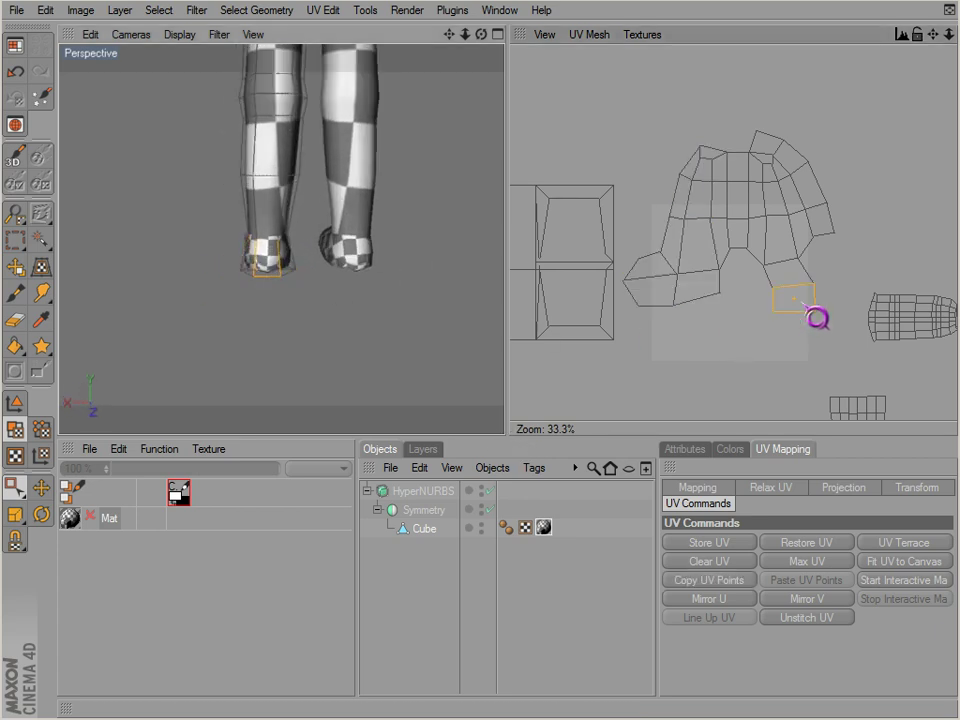
pyautogui.moveTo(806, 303); pyautogui.dragTo(720, 293)
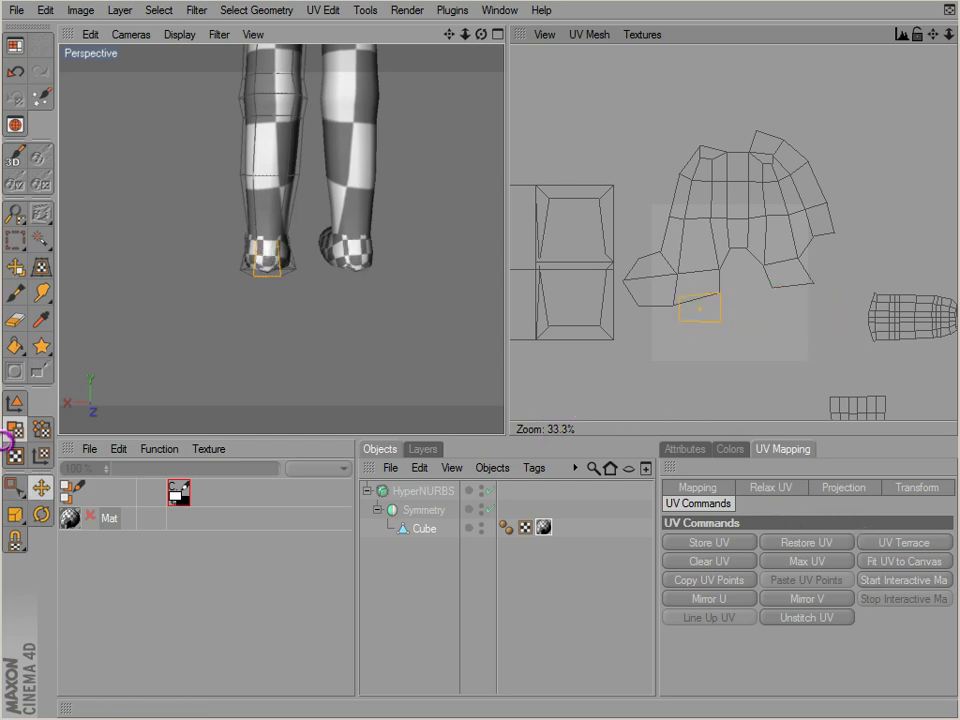
# - Rotate the detached heel polygon to match the left flap's slanted lower edge and position it just below that edge
pyautogui.click(41, 429)
pyautogui.click(15, 487)
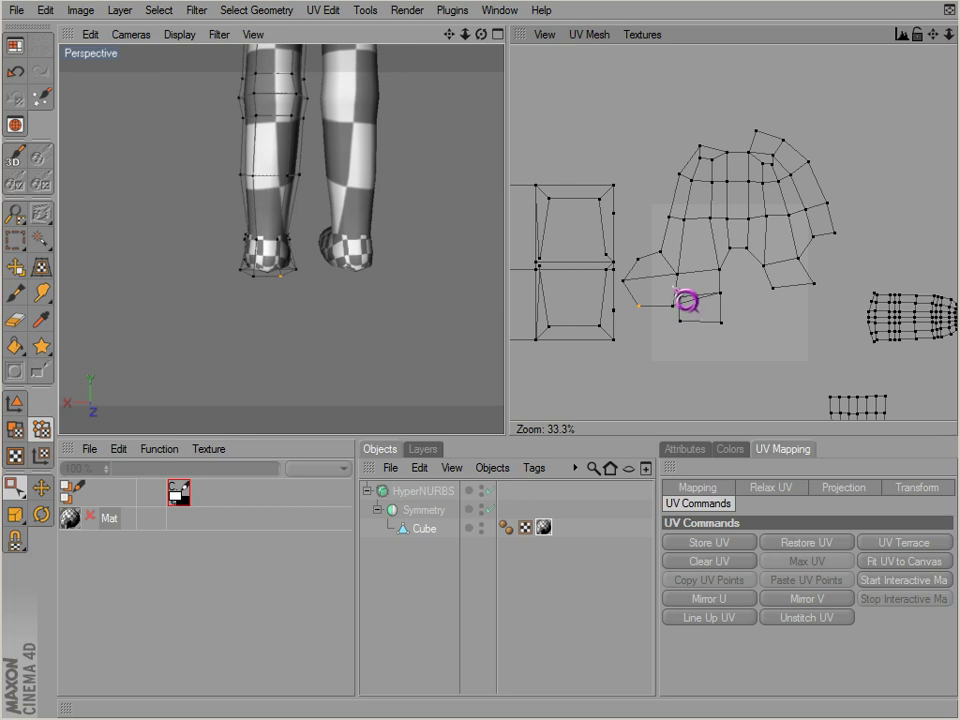
pyautogui.moveTo(670, 286); pyautogui.dragTo(729, 308)
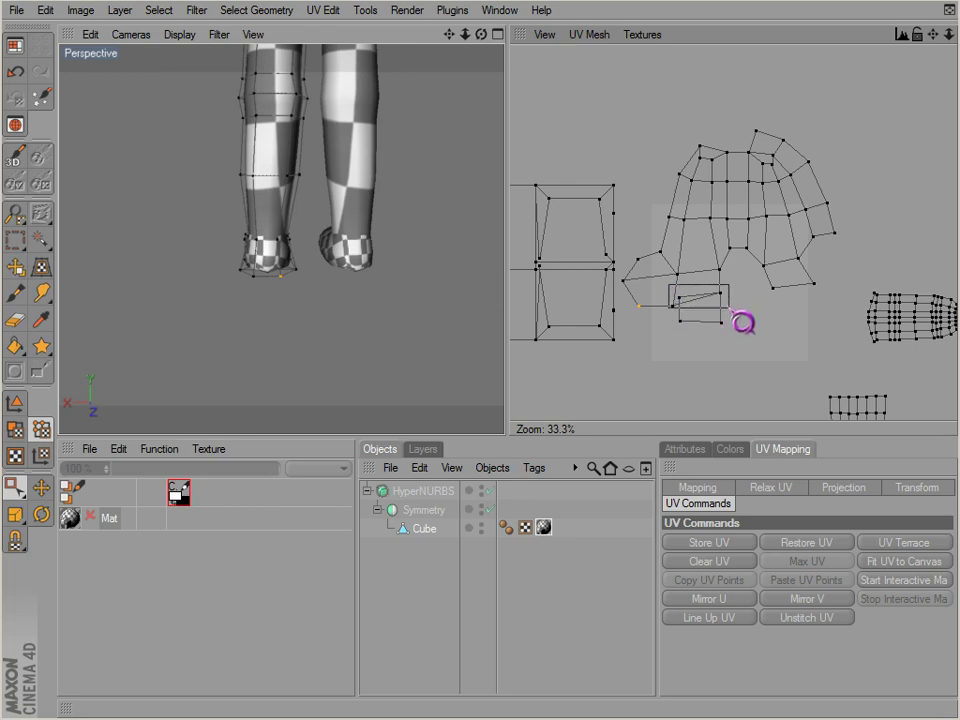
pyautogui.click(700, 369)
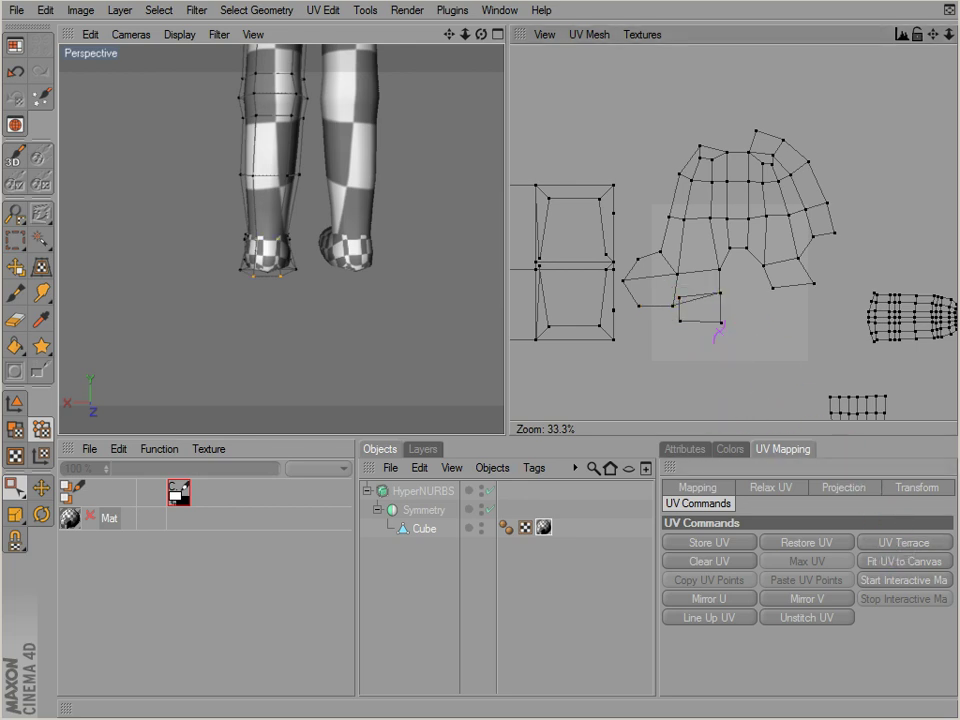
pyautogui.click(16, 430)
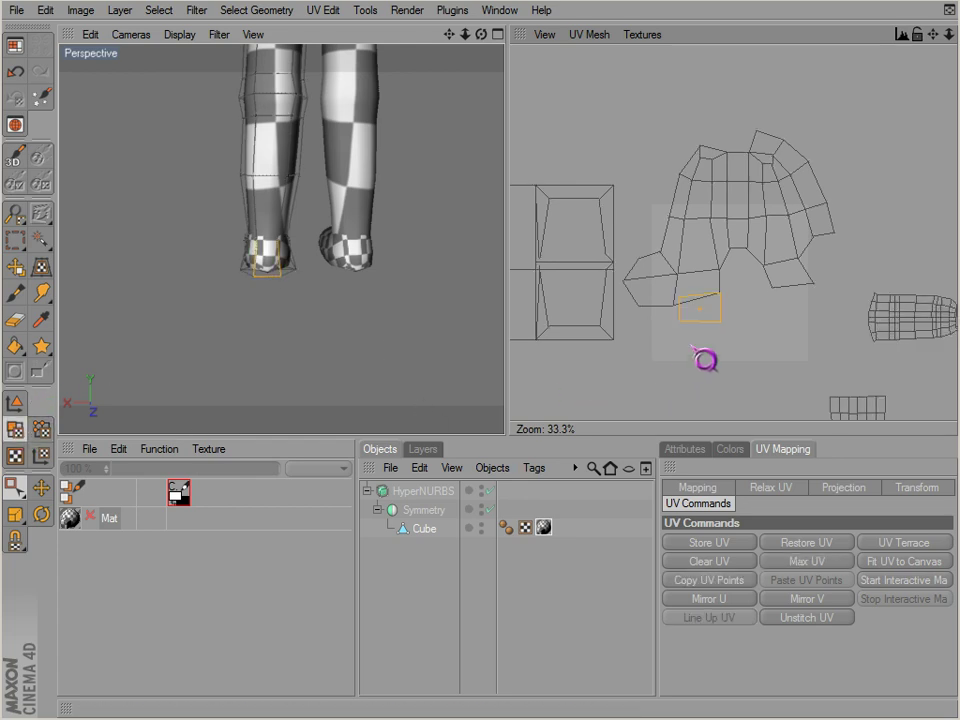
pyautogui.press('r')
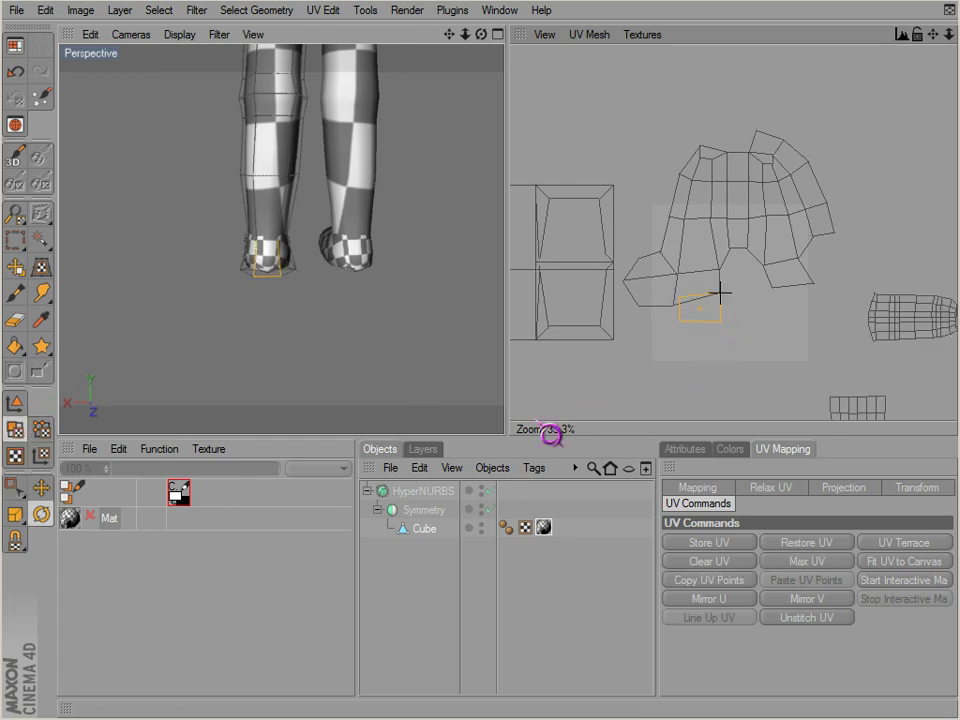
pyautogui.moveTo(552, 433); pyautogui.dragTo(701, 319)
pyautogui.press('e')
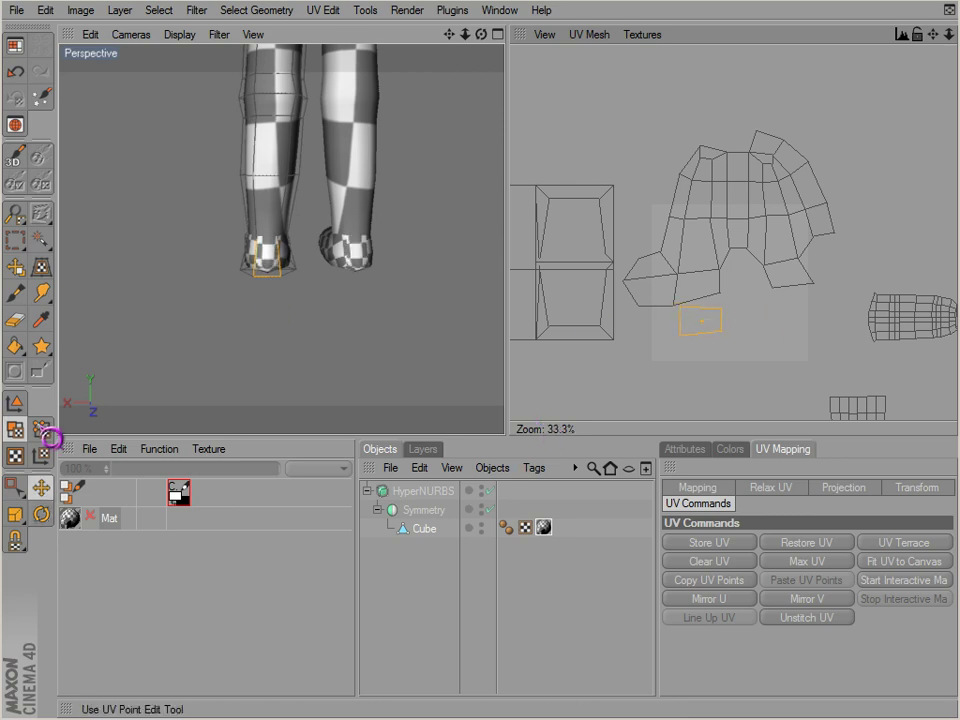
# - Weld the UV points shared by the repositioned heel polygon and the left flap's lower edge with UV Terrace
pyautogui.click(48, 435)
pyautogui.moveTo(658, 292); pyautogui.dragTo(741, 319)
pyautogui.click(892, 540)
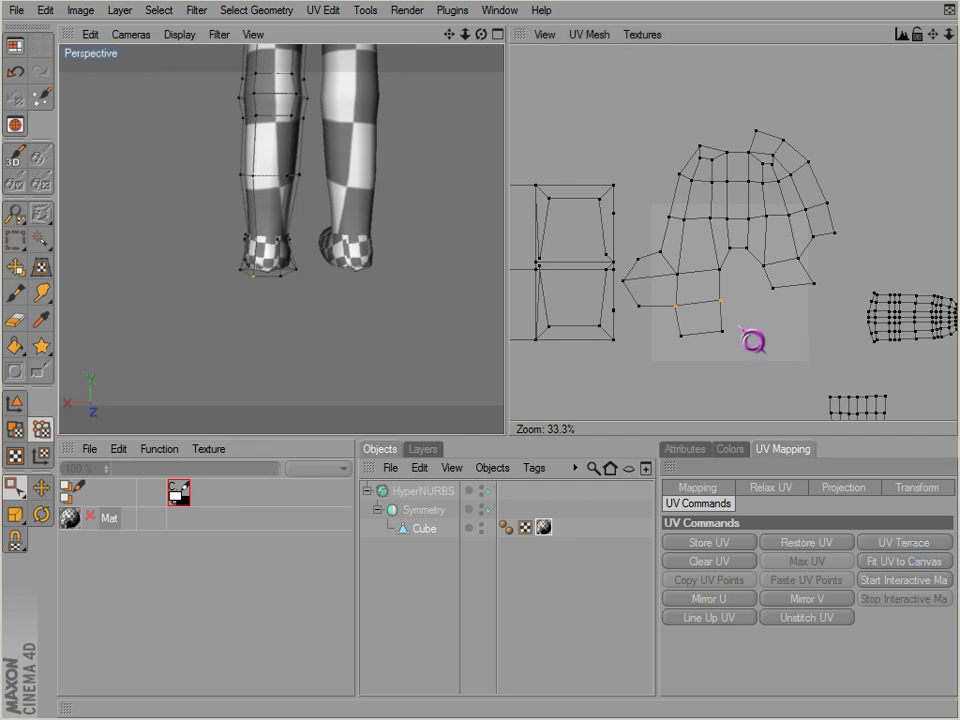
pyautogui.click(778, 357)
pyautogui.keyDown('alt'); pyautogui.moveTo(733, 311); pyautogui.dragTo(728, 311, button='middle'); pyautogui.keyUp('alt')
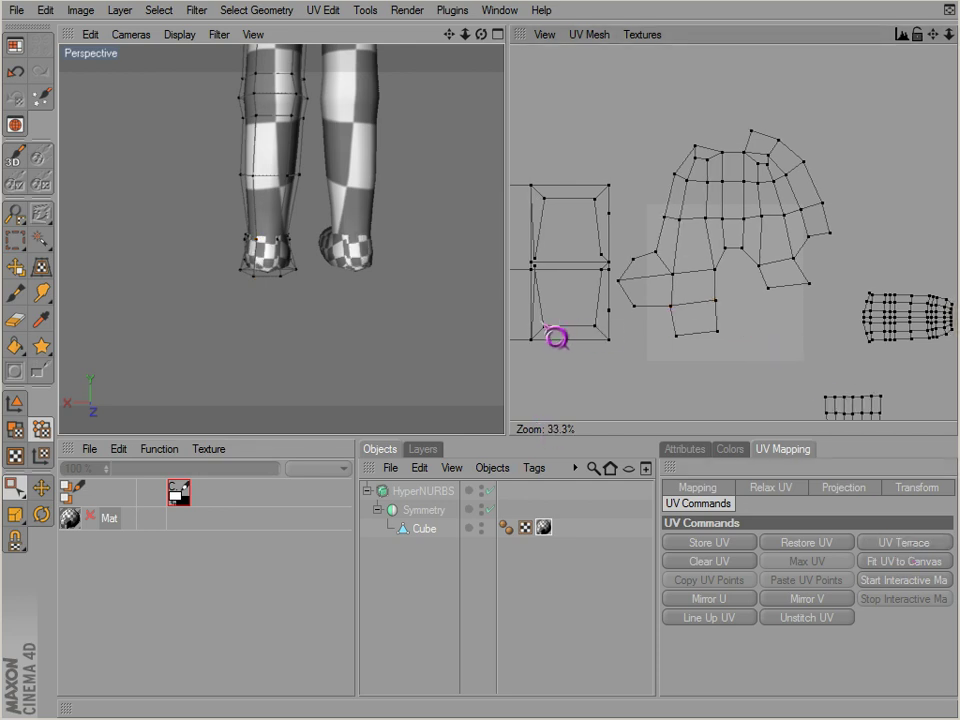
# - Examine which parts of the toe the UV points and polygons along the island's upper edge cover
pyautogui.keyDown('alt'); pyautogui.moveTo(328, 239); pyautogui.dragTo(324, 272, button='middle'); pyautogui.keyUp('alt')
pyautogui.keyDown('alt'); pyautogui.moveTo(324, 272); pyautogui.dragTo(504, 432); pyautogui.keyUp('alt')
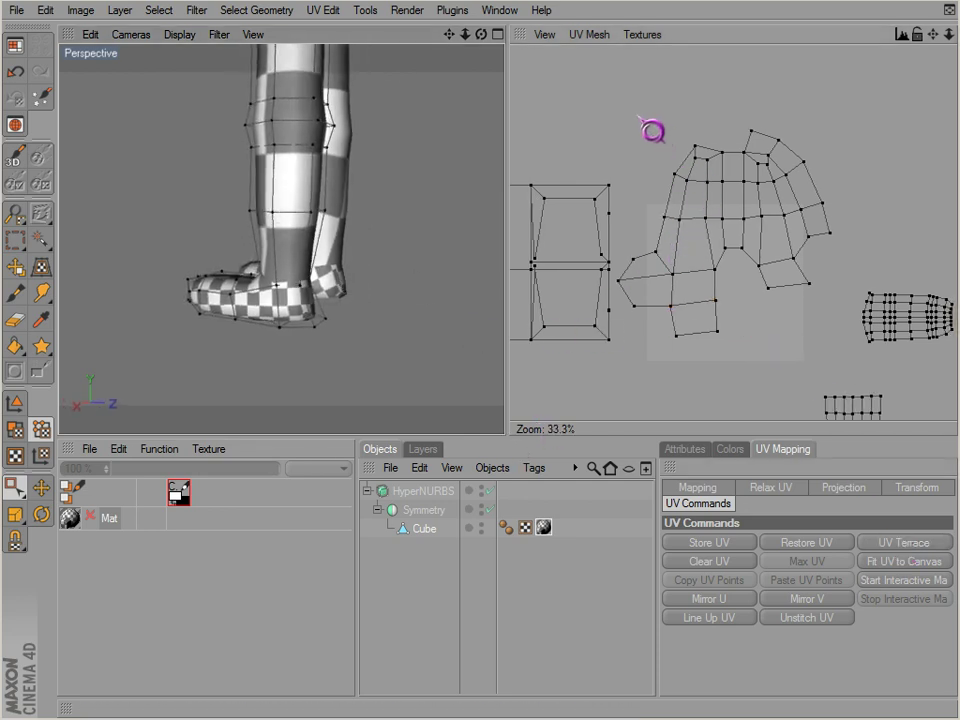
pyautogui.moveTo(638, 116); pyautogui.dragTo(836, 160)
pyautogui.keyDown('alt'); pyautogui.moveTo(347, 326); pyautogui.dragTo(510, 440); pyautogui.keyUp('alt')
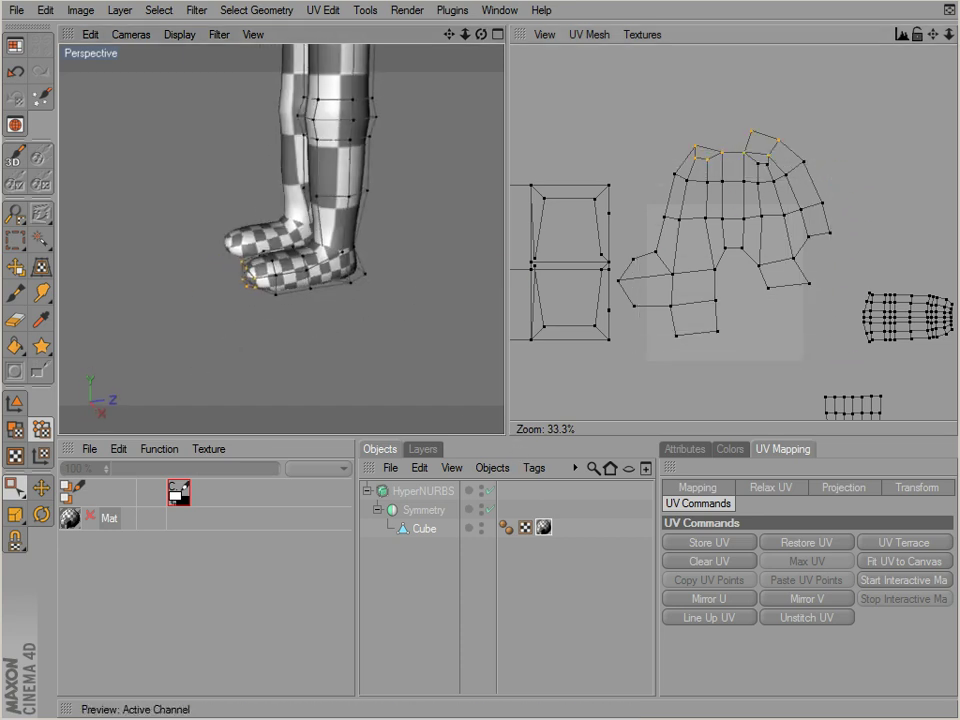
pyautogui.click(15, 428)
pyautogui.moveTo(665, 128); pyautogui.dragTo(736, 232)
pyautogui.keyDown('alt'); pyautogui.moveTo(381, 261); pyautogui.dragTo(636, 226); pyautogui.keyUp('alt')
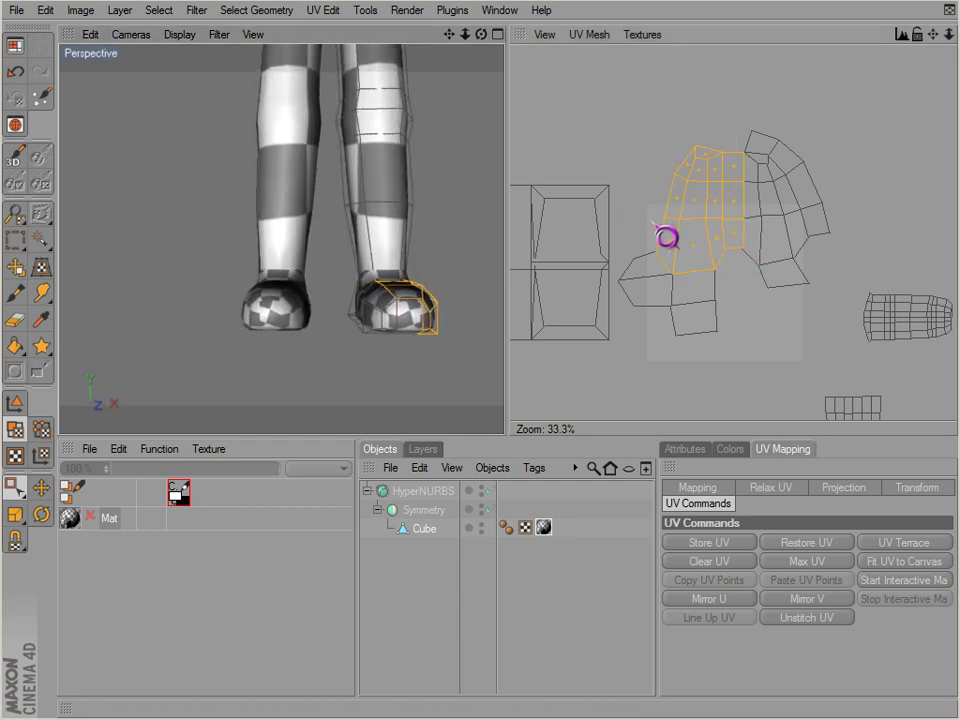
pyautogui.moveTo(677, 111); pyautogui.dragTo(762, 149)
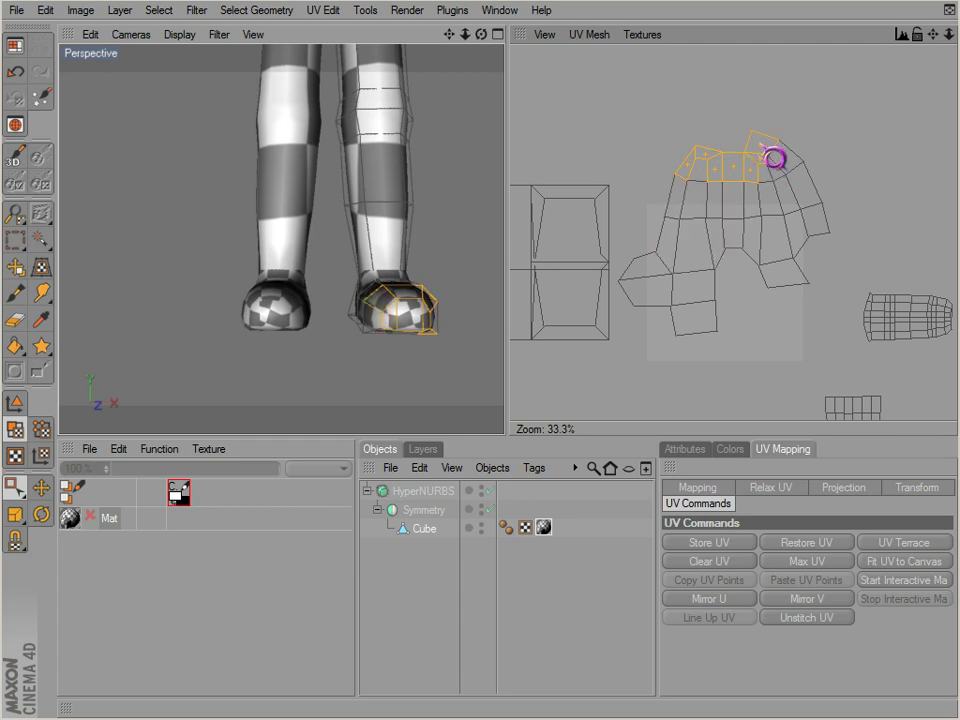
pyautogui.moveTo(726, 112); pyautogui.dragTo(750, 160)
pyautogui.keyDown('alt'); pyautogui.moveTo(469, 294); pyautogui.dragTo(505, 434); pyautogui.keyUp('alt')
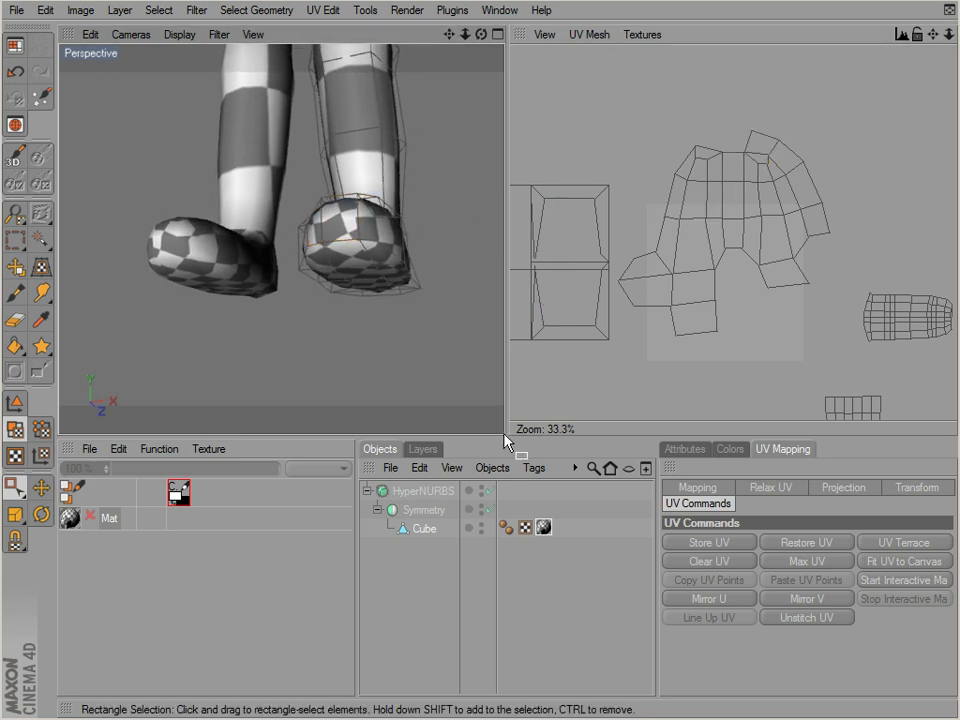
pyautogui.keyDown('alt'); pyautogui.moveTo(504, 434); pyautogui.dragTo(504, 434); pyautogui.keyUp('alt')
pyautogui.keyDown('alt'); pyautogui.moveTo(504, 434); pyautogui.dragTo(504, 434, button='right'); pyautogui.keyUp('alt')
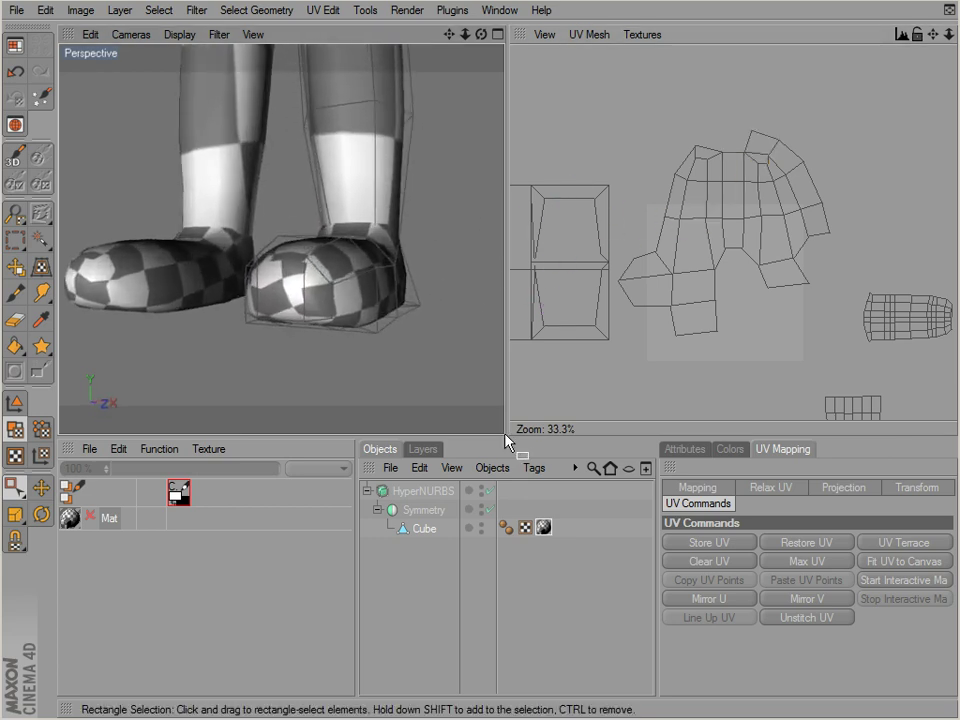
pyautogui.moveTo(504, 434)
pyautogui.keyDown('alt'); pyautogui.mouseDown()
pyautogui.moveTo(316, 290)
pyautogui.moveTo(504, 433)
pyautogui.mouseUp(); pyautogui.keyUp('alt')
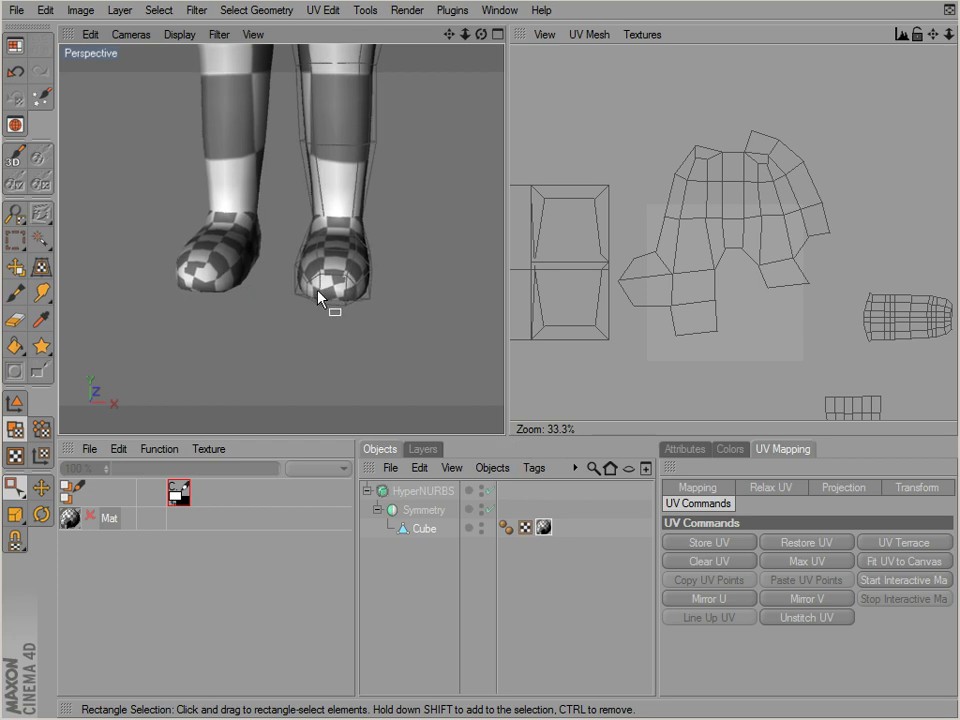
pyautogui.keyDown('alt'); pyautogui.moveTo(317, 290); pyautogui.dragTo(515, 434, button='right'); pyautogui.keyUp('alt')
pyautogui.keyDown('alt'); pyautogui.moveTo(516, 440); pyautogui.dragTo(508, 439); pyautogui.keyUp('alt')
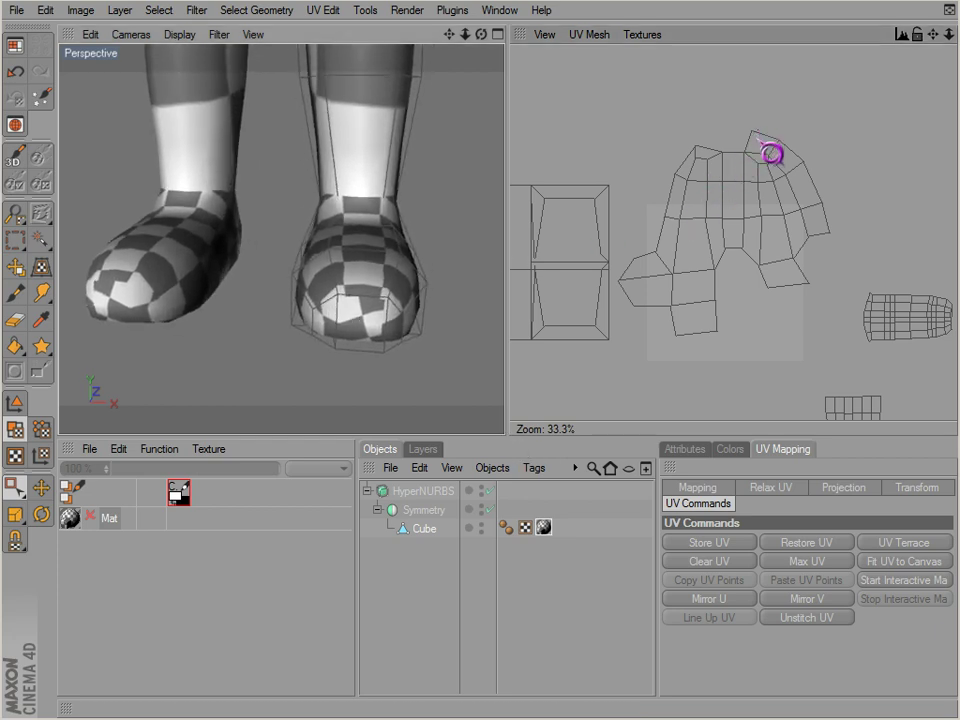
# - Select the toe-tip polygon at the island's upper right and rotate it over to the top of the central column
pyautogui.click(764, 144)
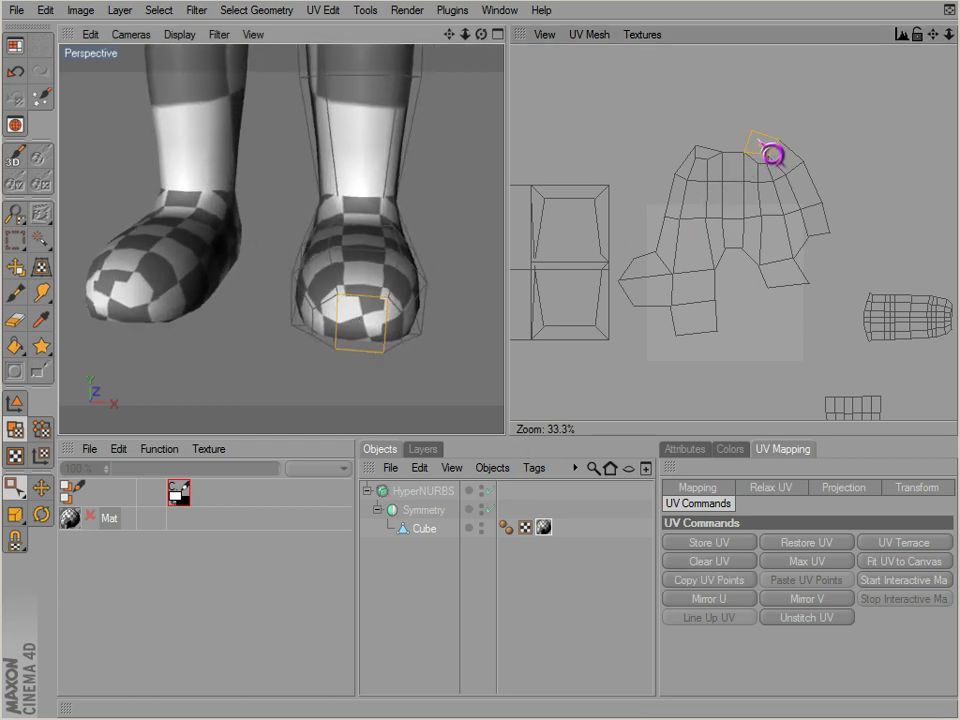
pyautogui.press('r')
pyautogui.moveTo(538, 421); pyautogui.dragTo(538, 421)
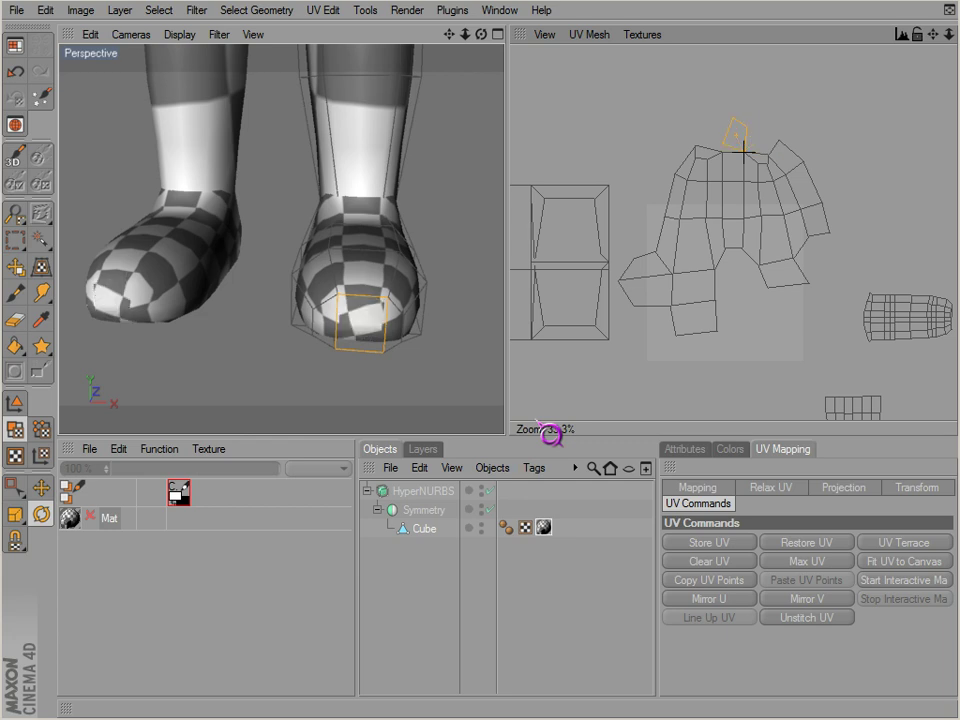
# - Weld the rotated toe-tip polygon's UV points to the neighbouring toe points on both sides with UV Terrace
pyautogui.click(41, 430)
pyautogui.moveTo(18, 490); pyautogui.dragTo(76, 499)
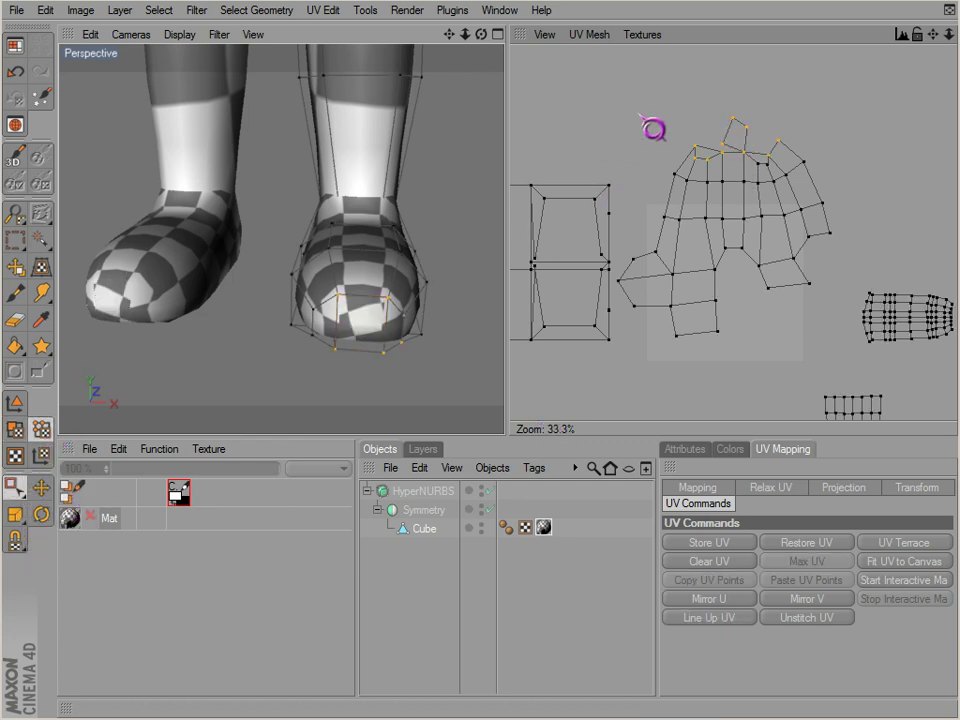
pyautogui.moveTo(652, 56); pyautogui.dragTo(786, 166)
pyautogui.click(895, 547)
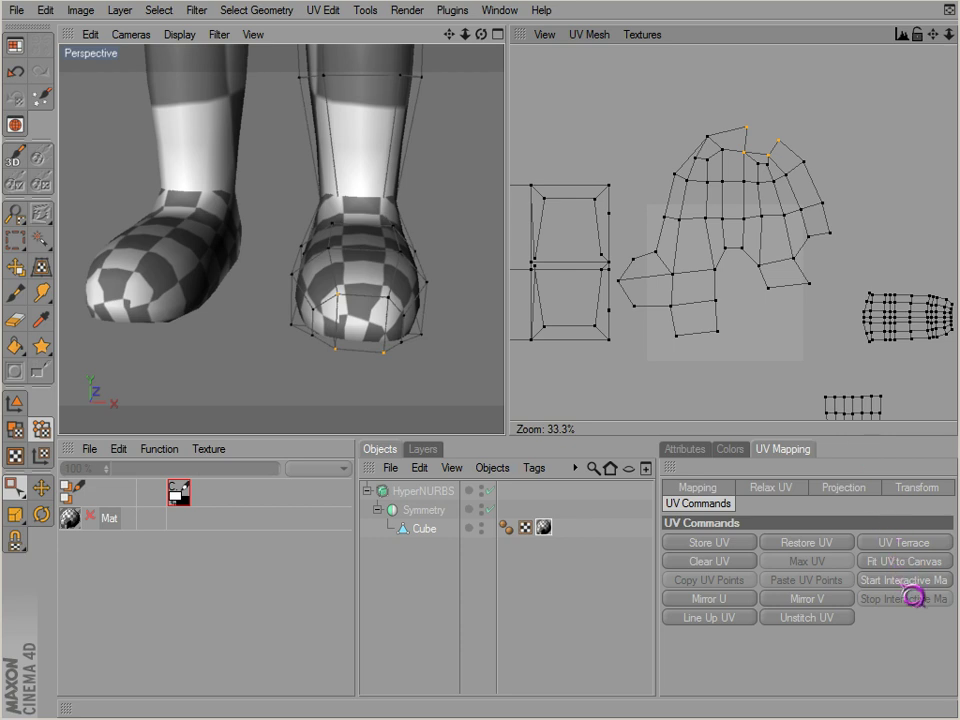
pyautogui.click(898, 543)
pyautogui.moveTo(704, 95); pyautogui.dragTo(727, 118)
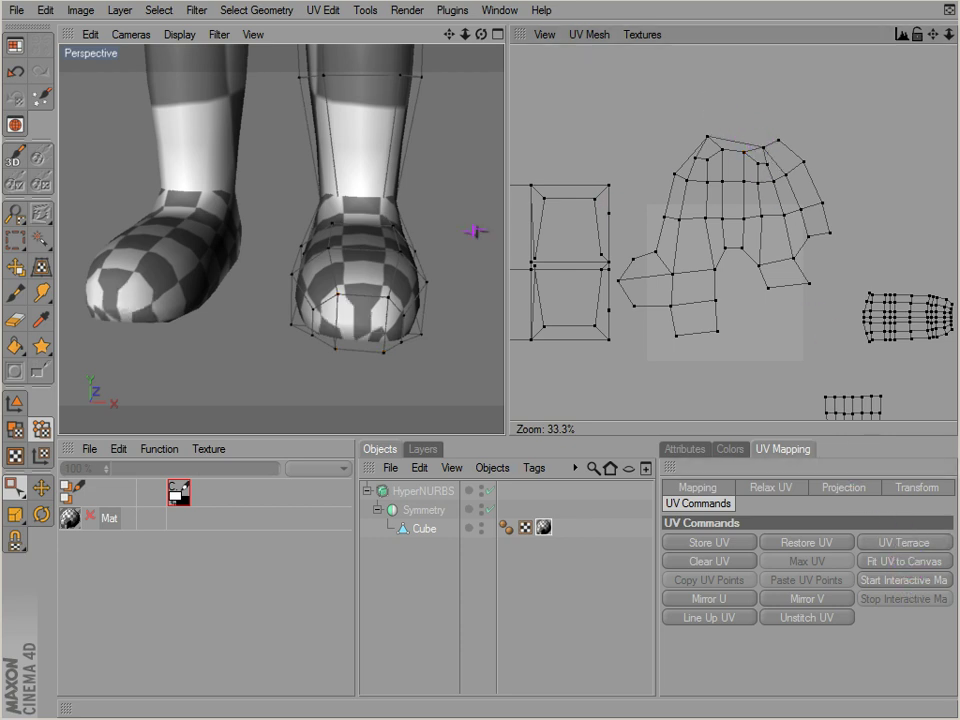
# - Relax the whole foot UV island with the six points along its central column selected as pins
pyautogui.press('r')
pyautogui.moveTo(730, 170); pyautogui.dragTo(762, 272)
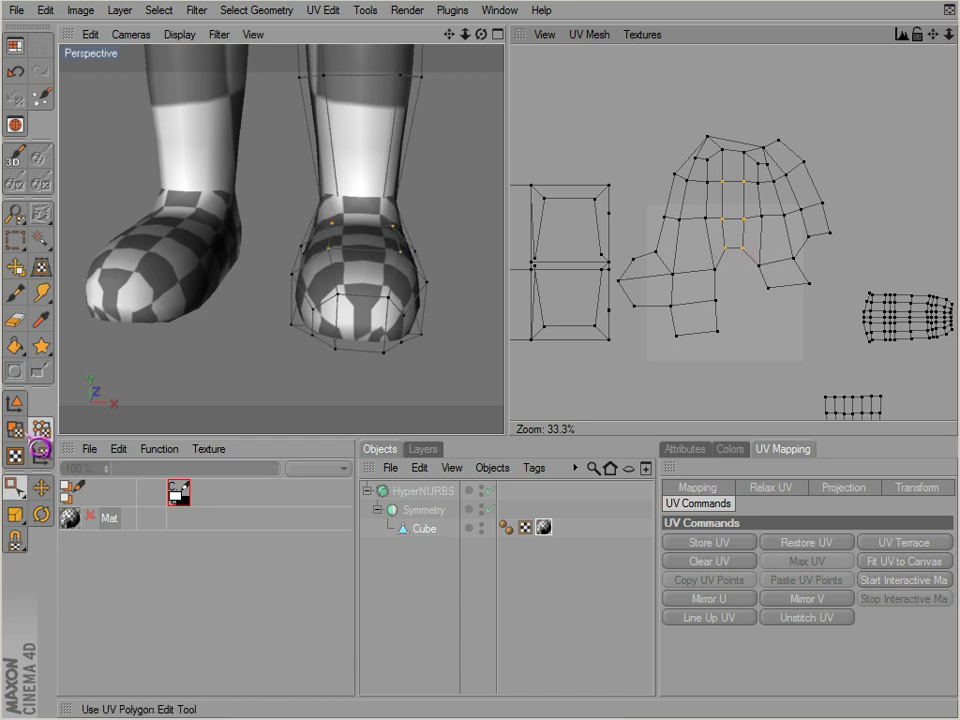
pyautogui.click(16, 431)
pyautogui.moveTo(706, 225); pyautogui.dragTo(848, 358)
pyautogui.click(41, 430)
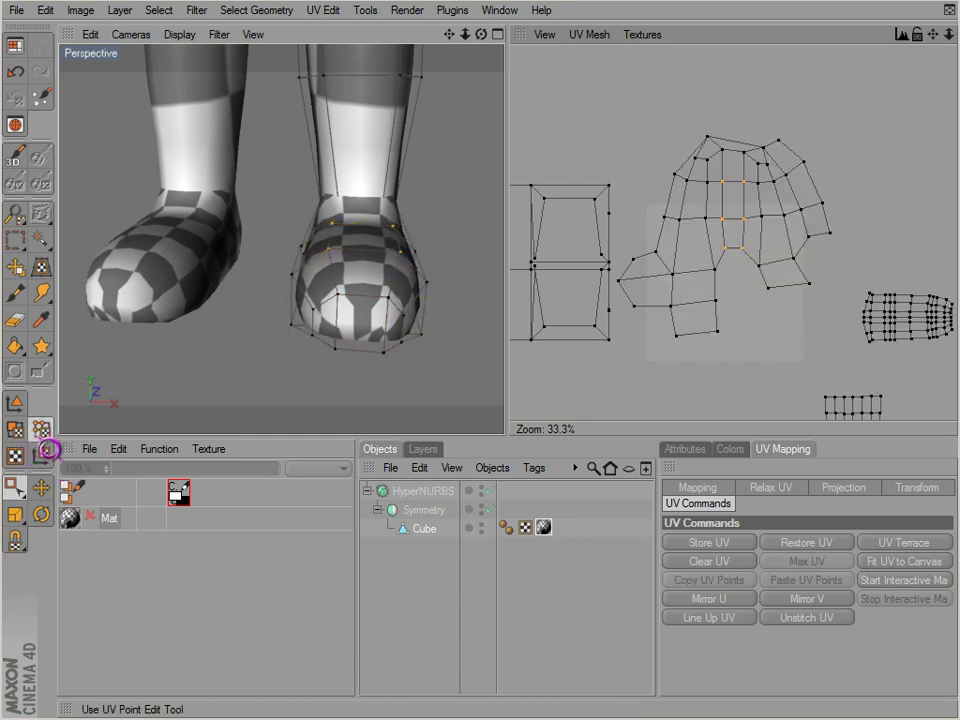
pyautogui.click(15, 430)
pyautogui.click(763, 491)
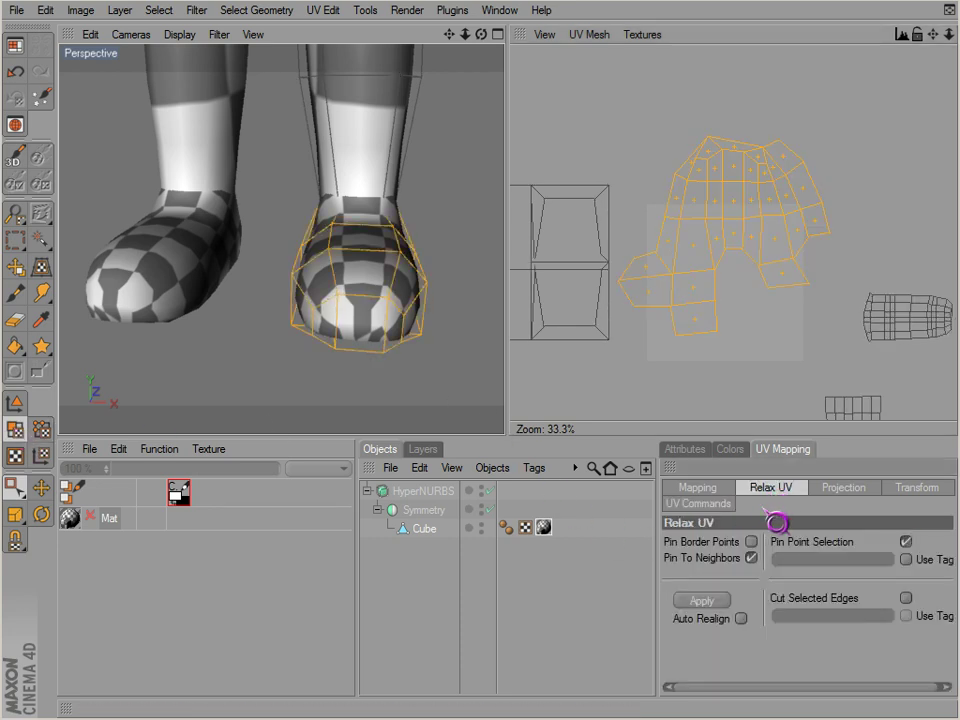
pyautogui.click(705, 599)
# - Examine which foot areas the relaxed island's toe and sole-strip polygons cover, and how the checker pattern lies on the feet and legs
pyautogui.click(734, 151)
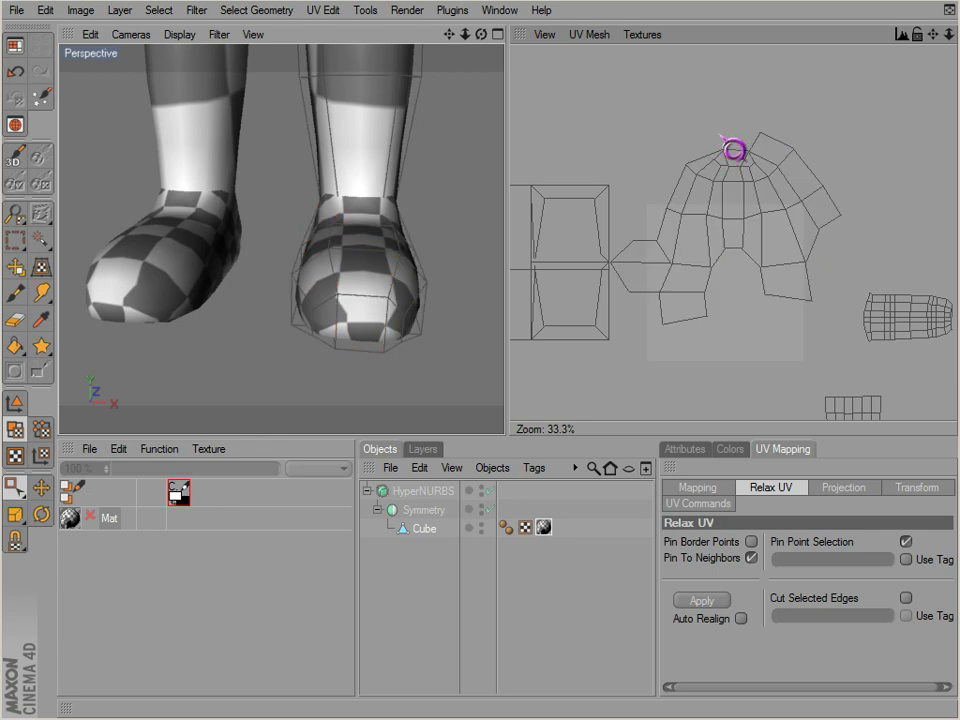
pyautogui.moveTo(660, 111); pyautogui.dragTo(733, 160)
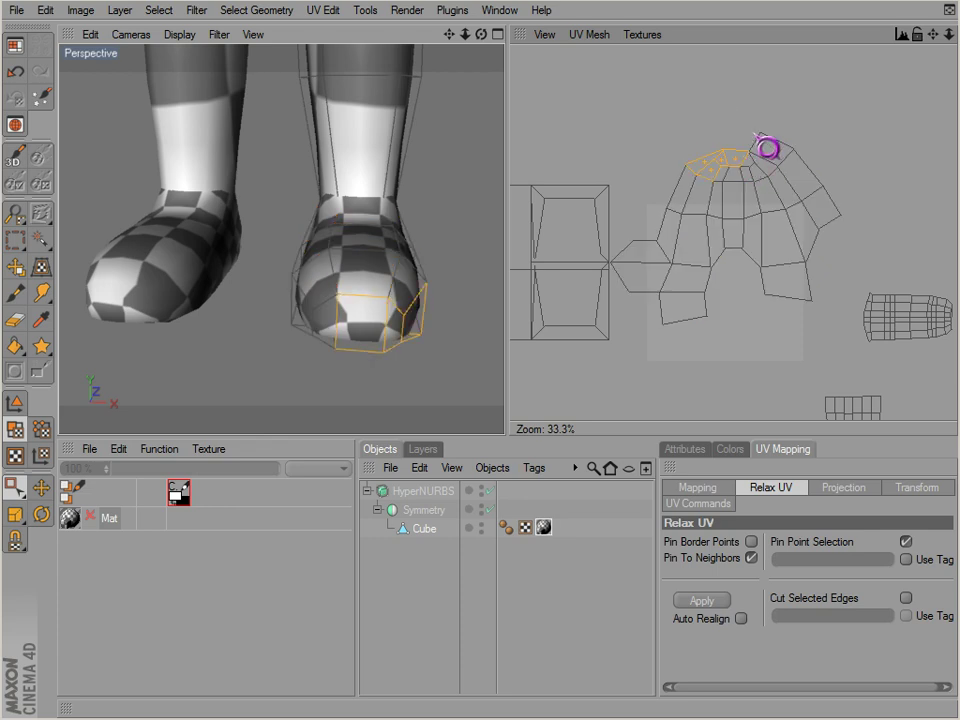
pyautogui.click(813, 167)
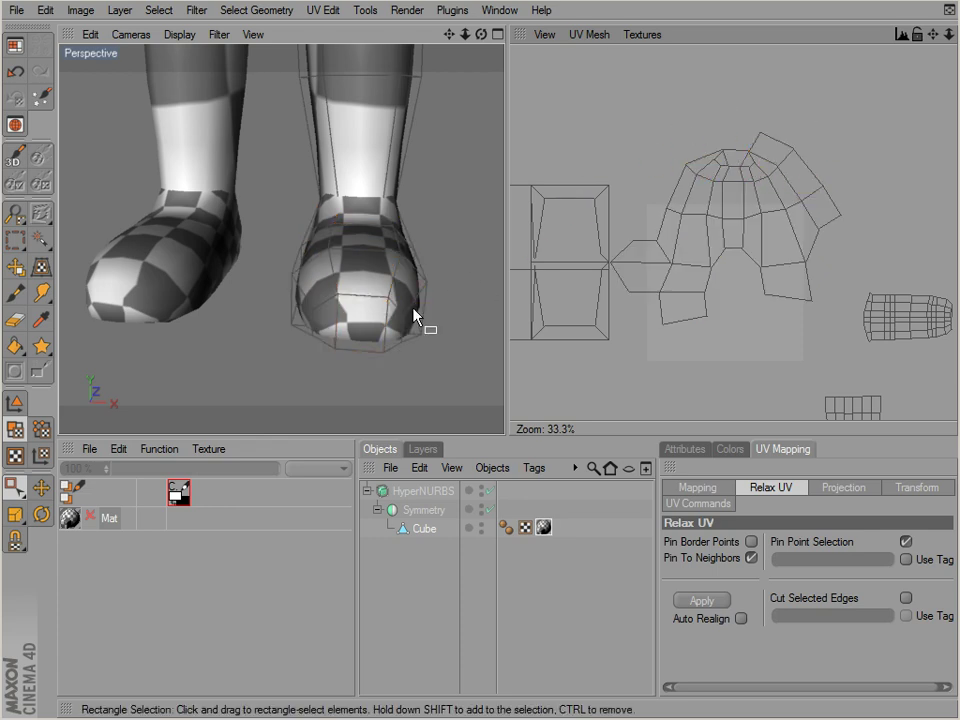
pyautogui.keyDown('alt'); pyautogui.moveTo(414, 317); pyautogui.dragTo(508, 437); pyautogui.keyUp('alt')
pyautogui.moveTo(671, 111); pyautogui.dragTo(741, 217)
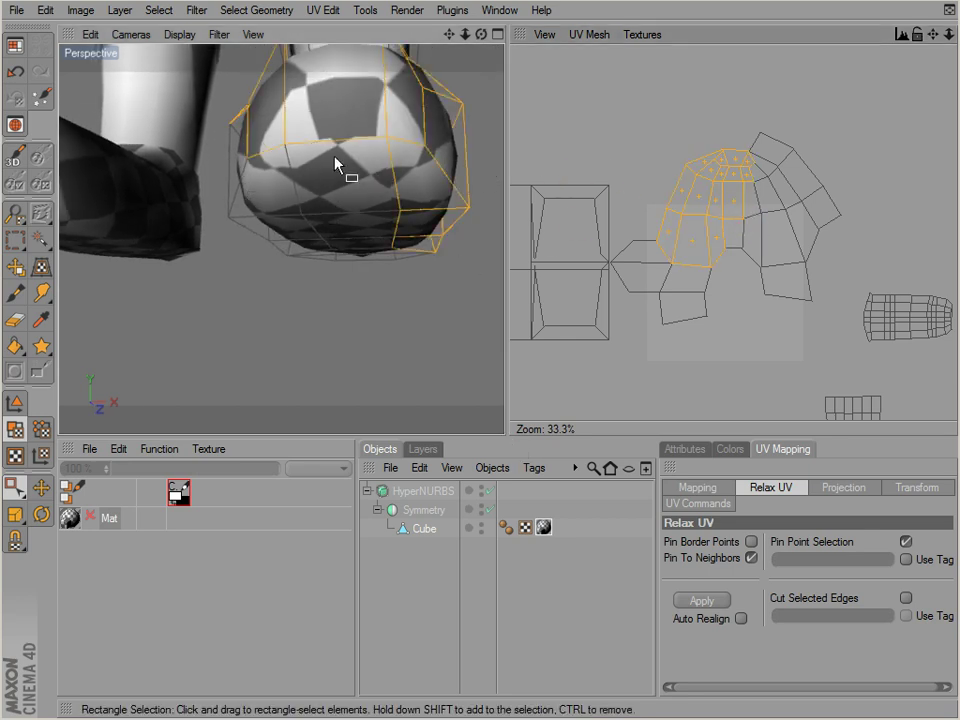
pyautogui.click(774, 147)
pyautogui.keyDown('shift'); pyautogui.click(832, 188); pyautogui.keyUp('shift')
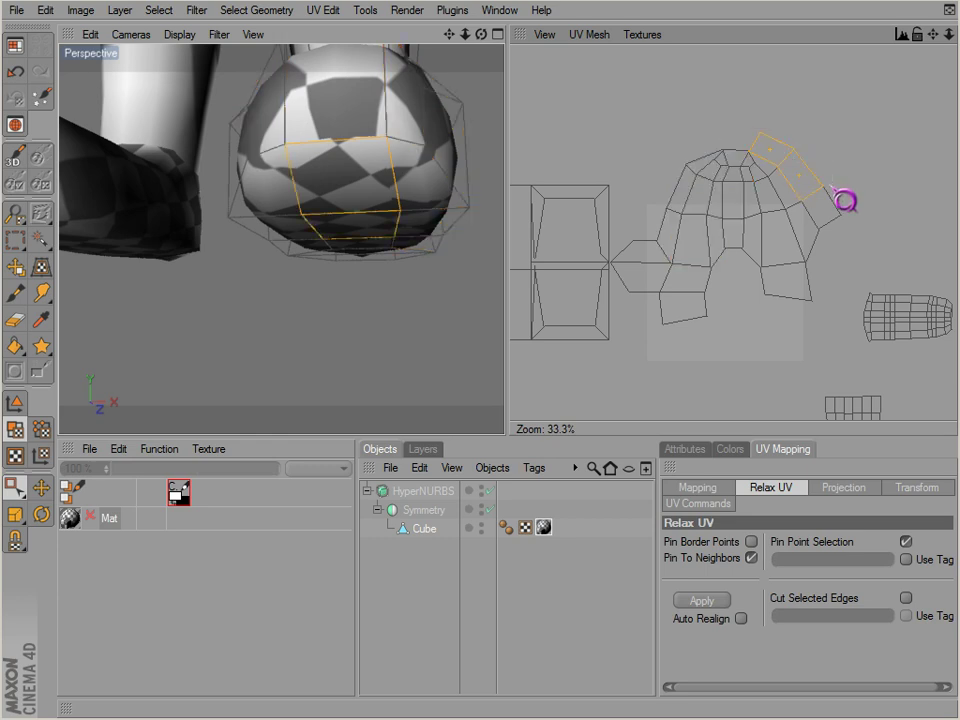
pyautogui.moveTo(654, 142); pyautogui.dragTo(714, 225)
pyautogui.click(645, 109)
pyautogui.scroll(-5, 383, 215)
pyautogui.keyDown('alt'); pyautogui.moveTo(355, 207); pyautogui.dragTo(309, 199, button='right'); pyautogui.keyUp('alt')
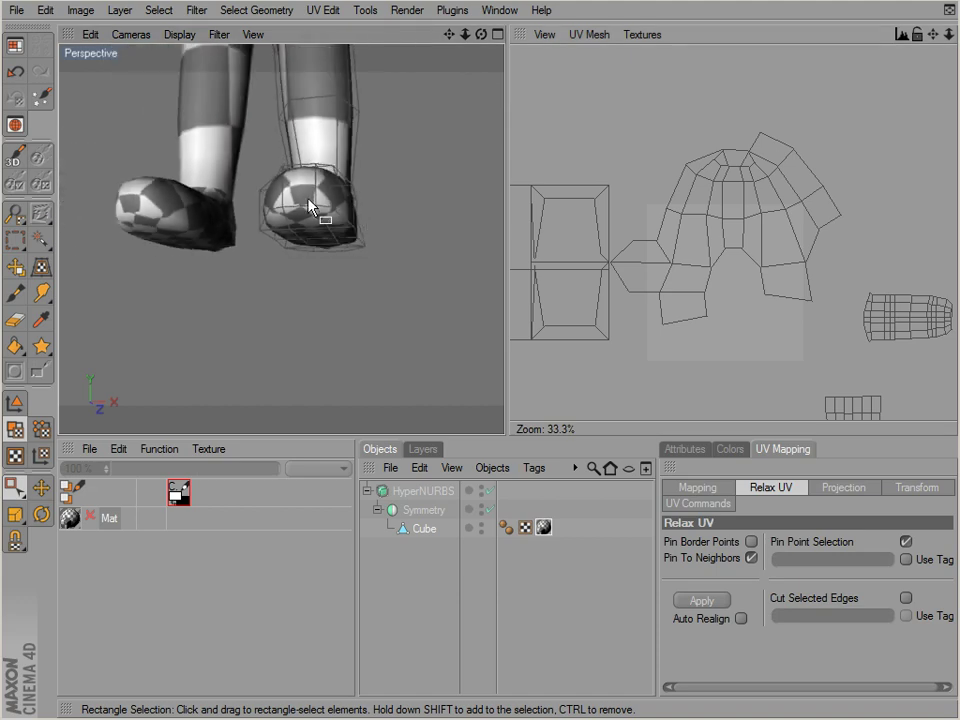
pyautogui.keyDown('alt'); pyautogui.moveTo(309, 199); pyautogui.dragTo(311, 223); pyautogui.keyUp('alt')
pyautogui.scroll(-2, 311, 222)
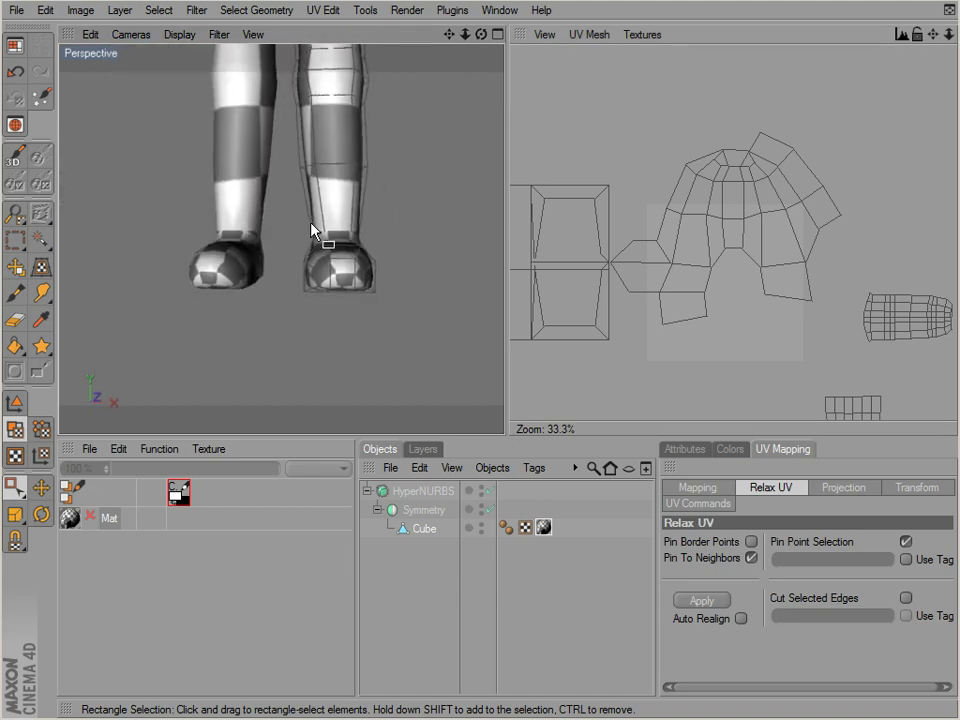